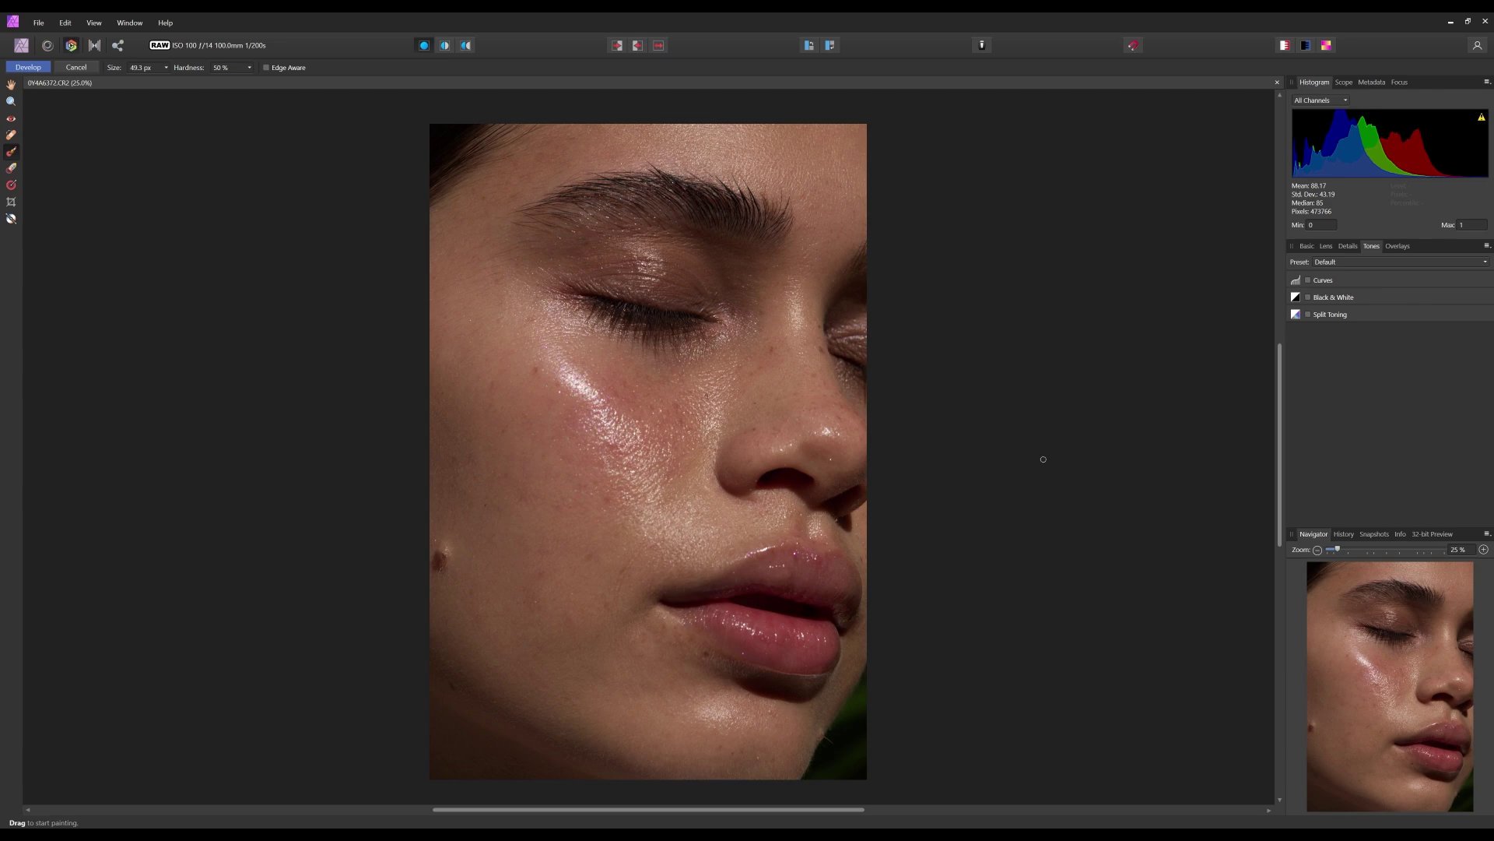
- Set the raw photo's exposure to 0.35, blackpoint to 1% and brightness to 4%, and compare the result without the exposure adjustments
left_click(1307, 247)
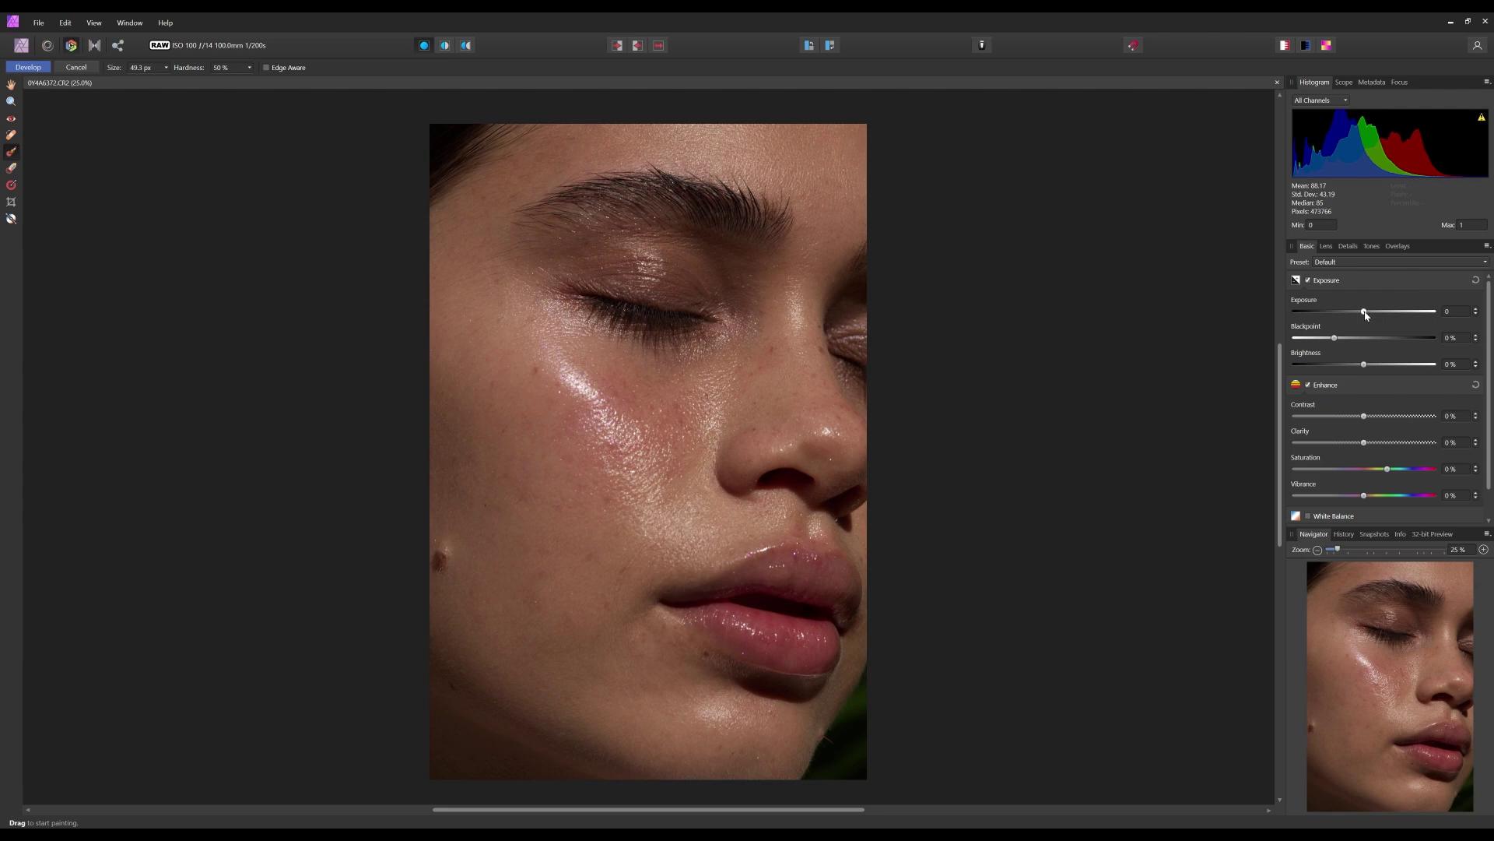
left_click_drag(1365, 313, 1370, 314)
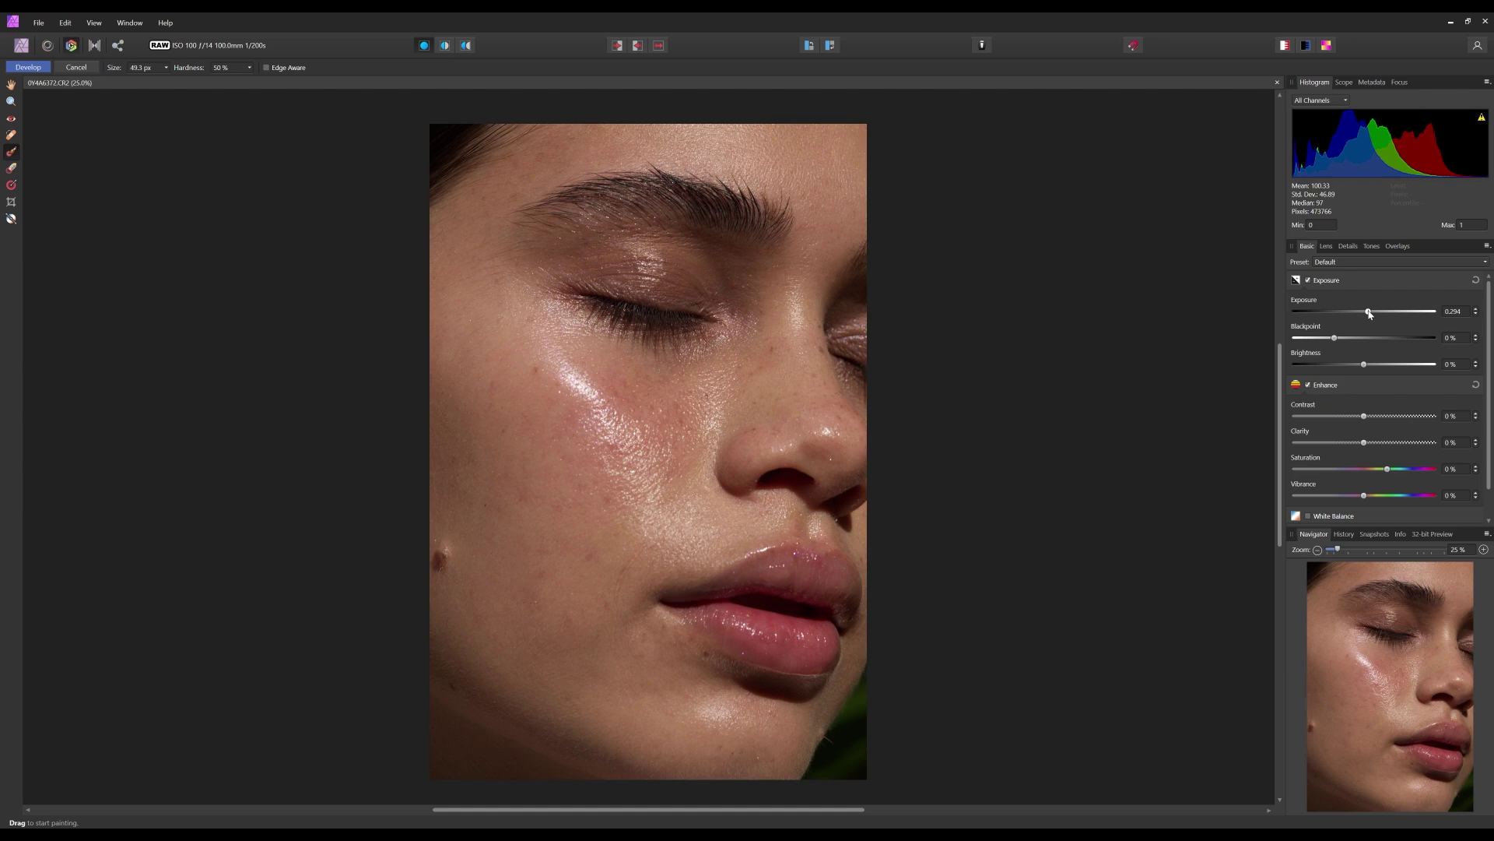
left_click_drag(1370, 313, 1371, 313)
mouse_move(1335, 340)
left_mouse_down()
mouse_move(1361, 340)
mouse_move(1297, 340)
mouse_move(1361, 340)
mouse_move(1309, 343)
mouse_move(1360, 340)
mouse_move(1340, 338)
left_mouse_up()
mouse_move(1363, 364)
left_mouse_down()
mouse_move(1390, 365)
mouse_move(1376, 366)
left_mouse_up()
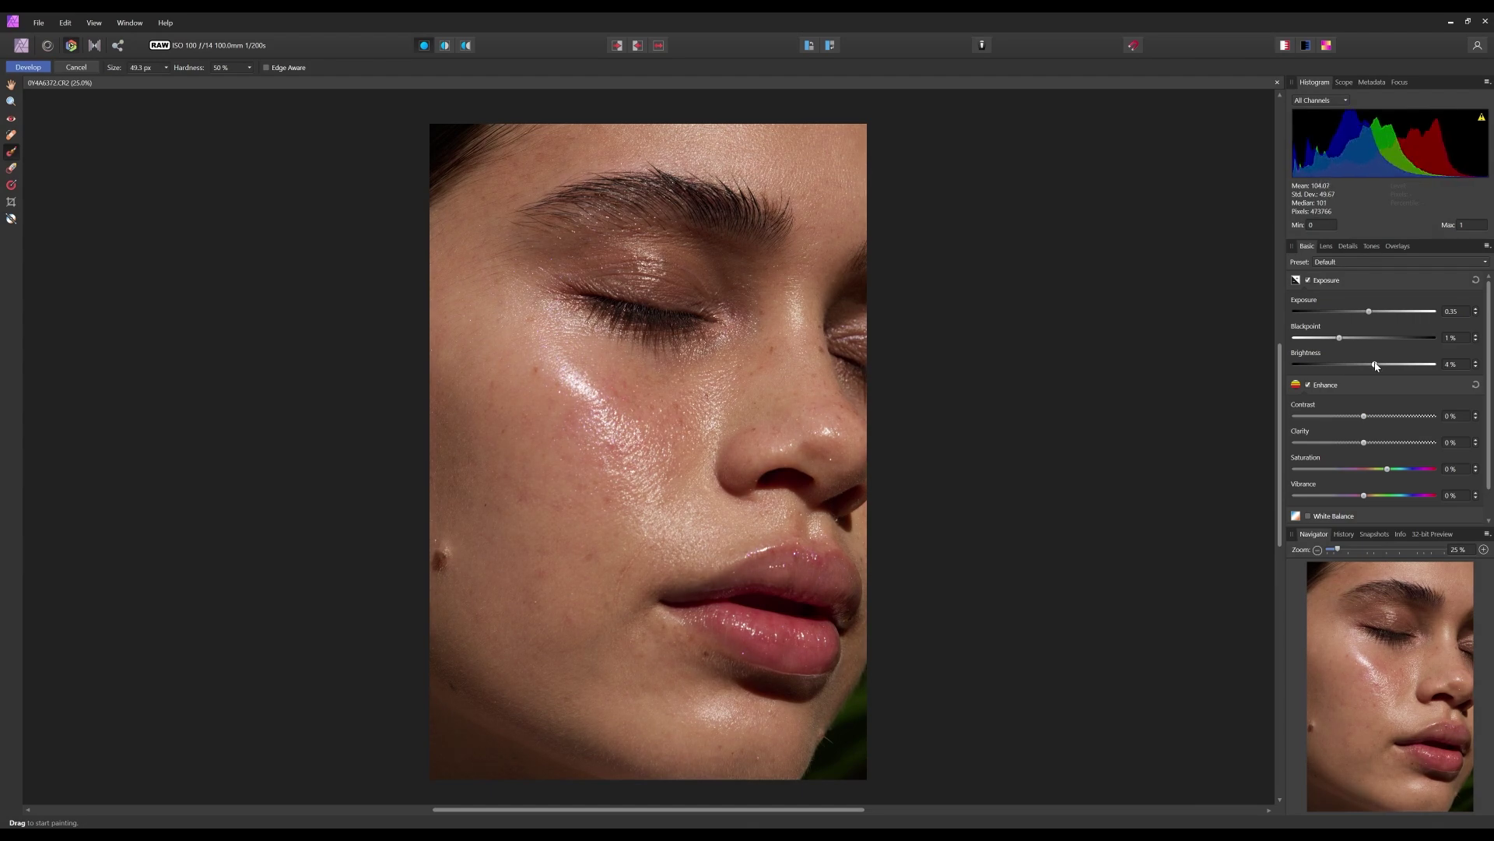
left_click(1309, 281)
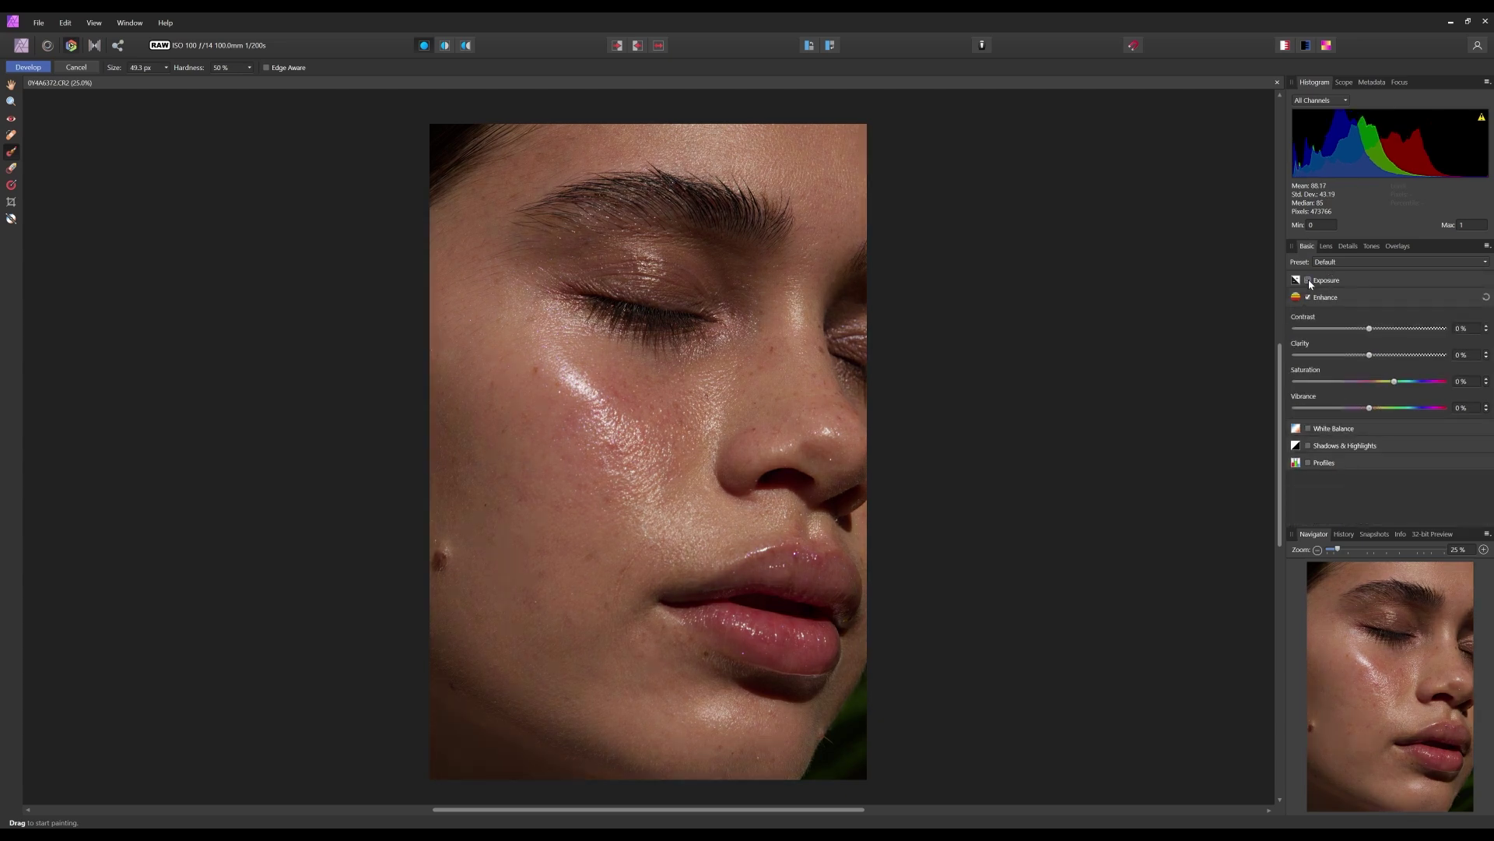
left_click(1310, 281)
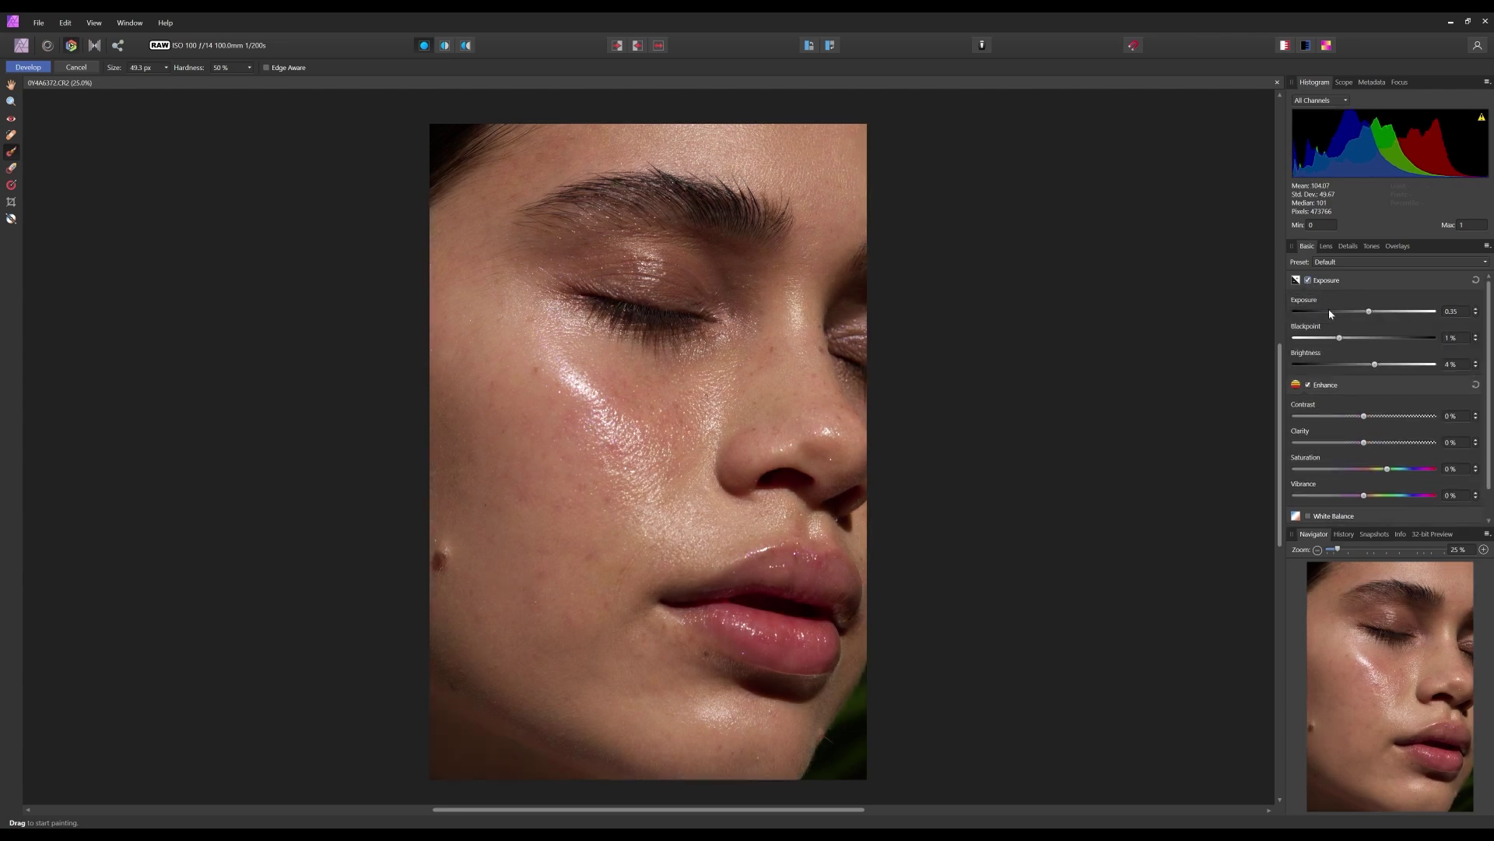
- Raise the photo's clarity to 6% in the Enhance adjustments
scroll(1350, 378, "down", 1)
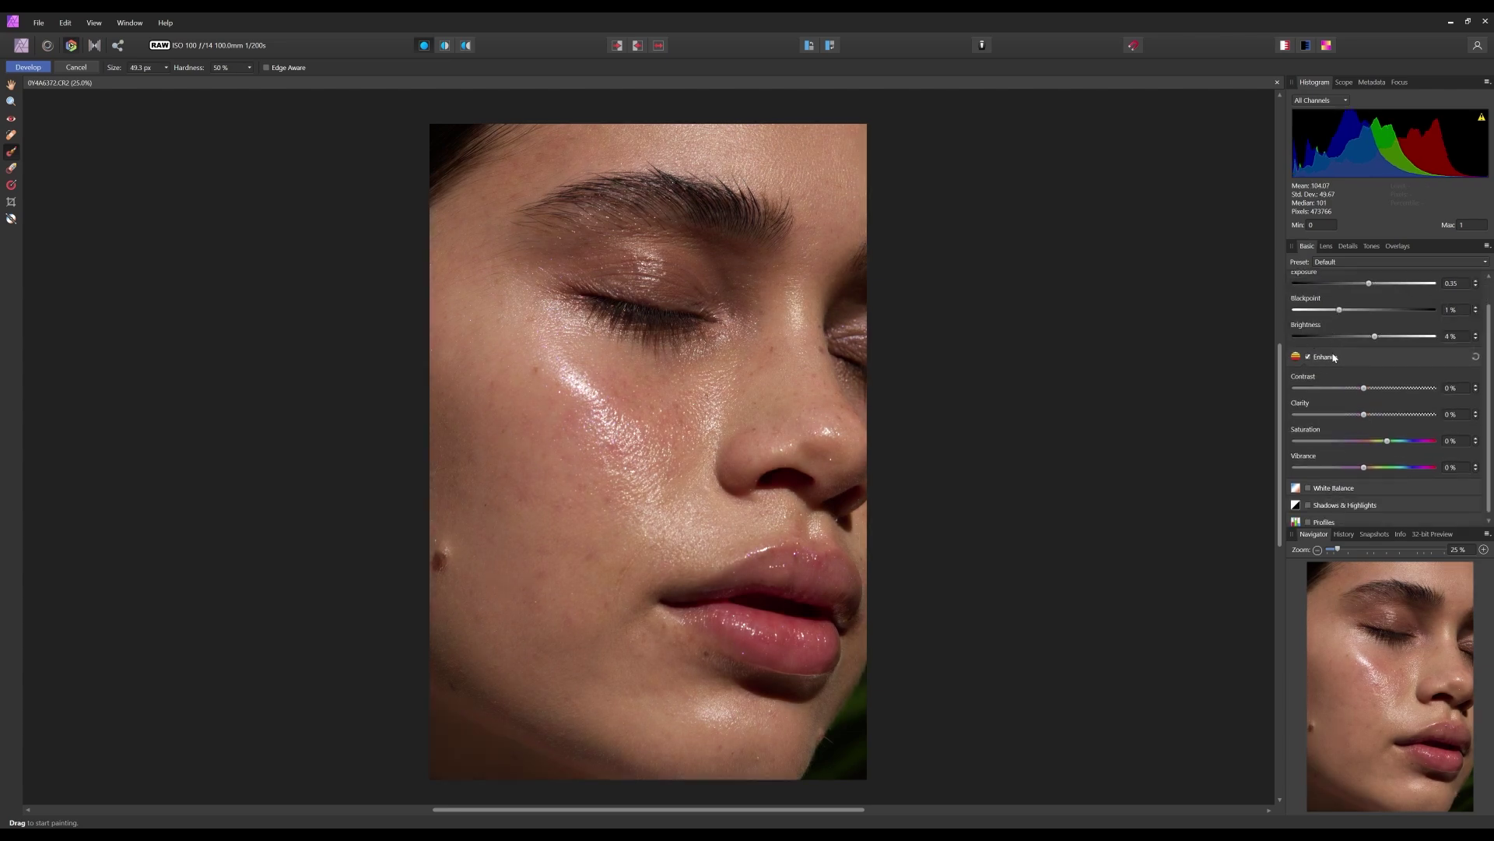
scroll(1362, 387, "down", 1)
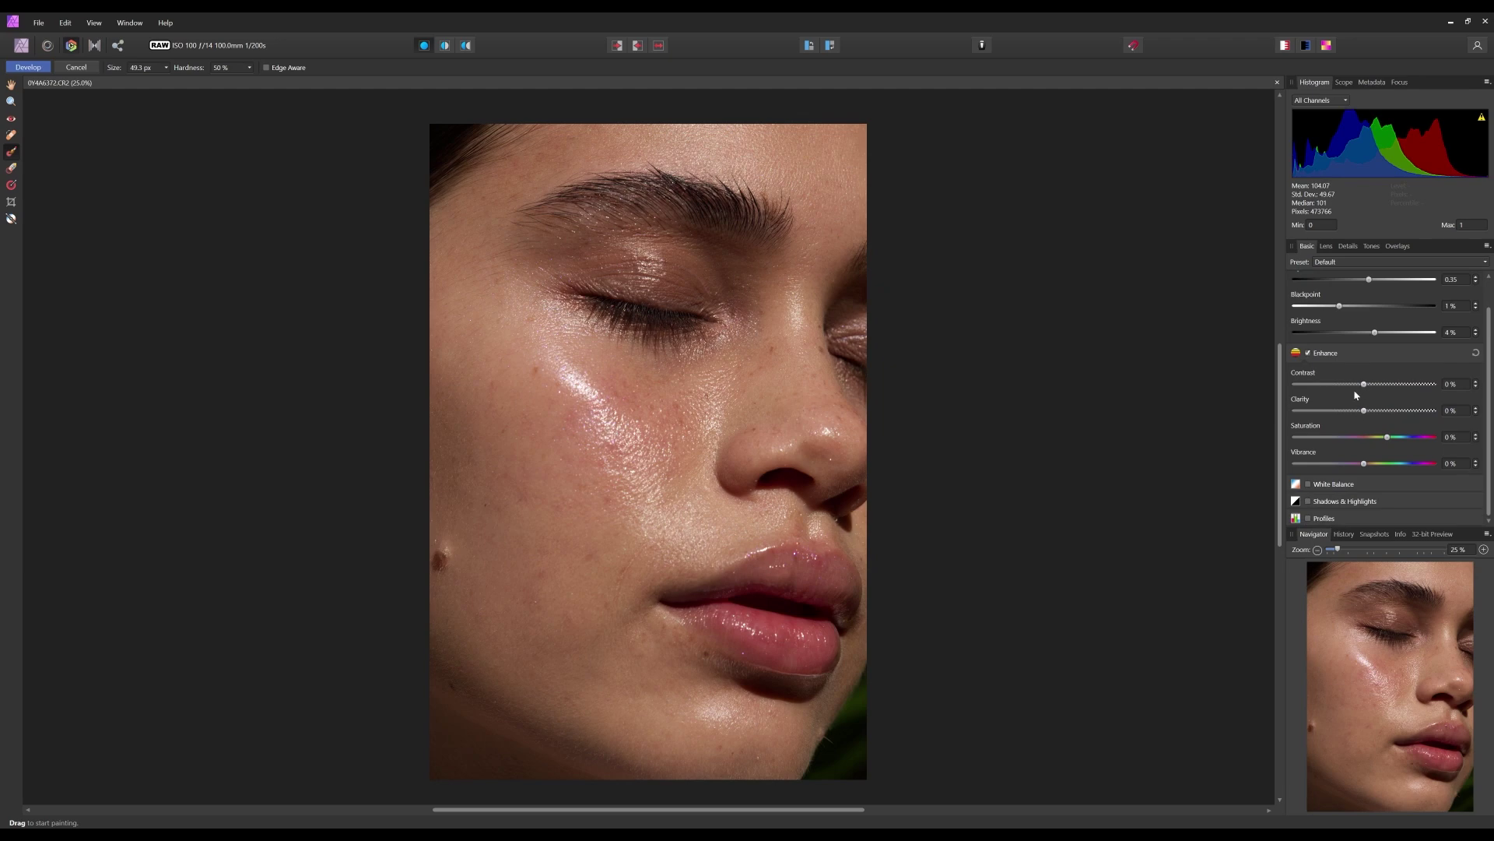
left_click_drag(1364, 416, 1367, 414)
left_click_drag(1367, 413, 1370, 414)
- Enable the White Balance adjustment and set its temperature to 5542 K
left_click(1334, 488)
scroll(1357, 447, "down", 2)
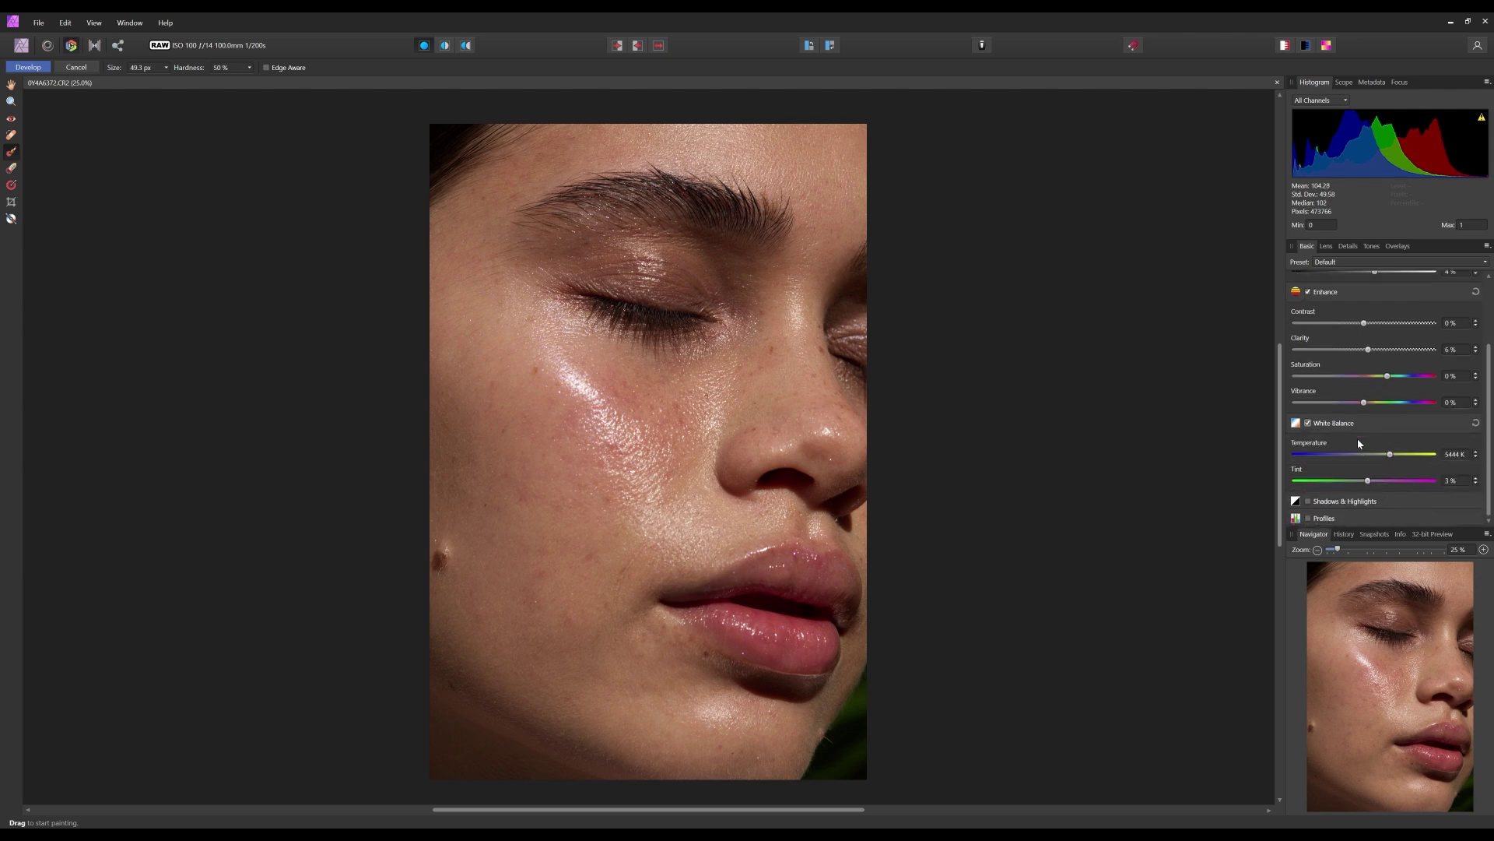
left_click_drag(1390, 456, 1392, 456)
- Enable the Shadows & Highlights and Profiles adjustments, keeping sRGB IEC61966-2.1 as the output profile
left_click(1347, 501)
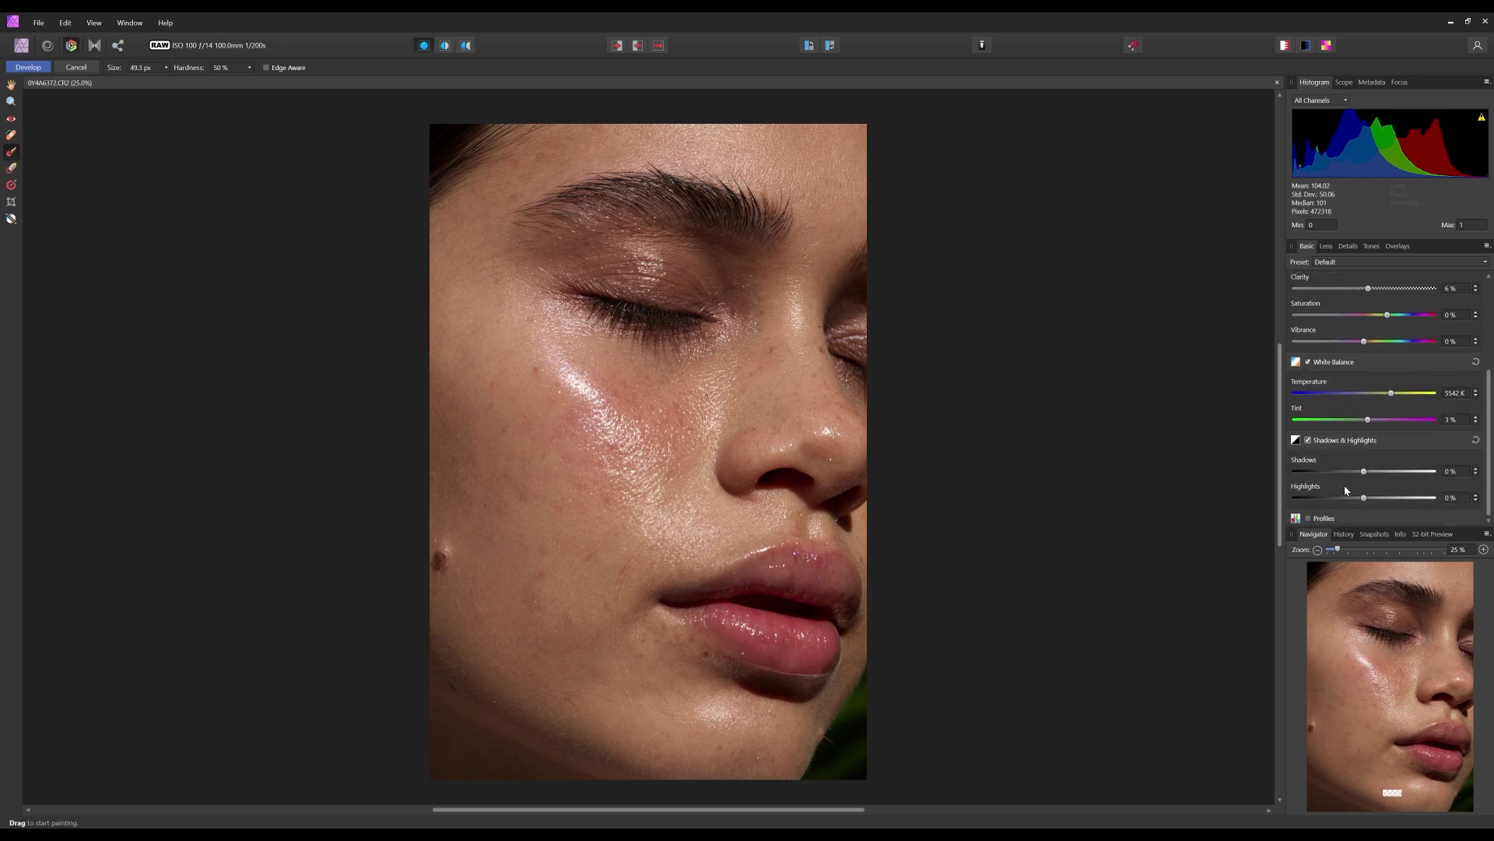
left_click(1346, 518)
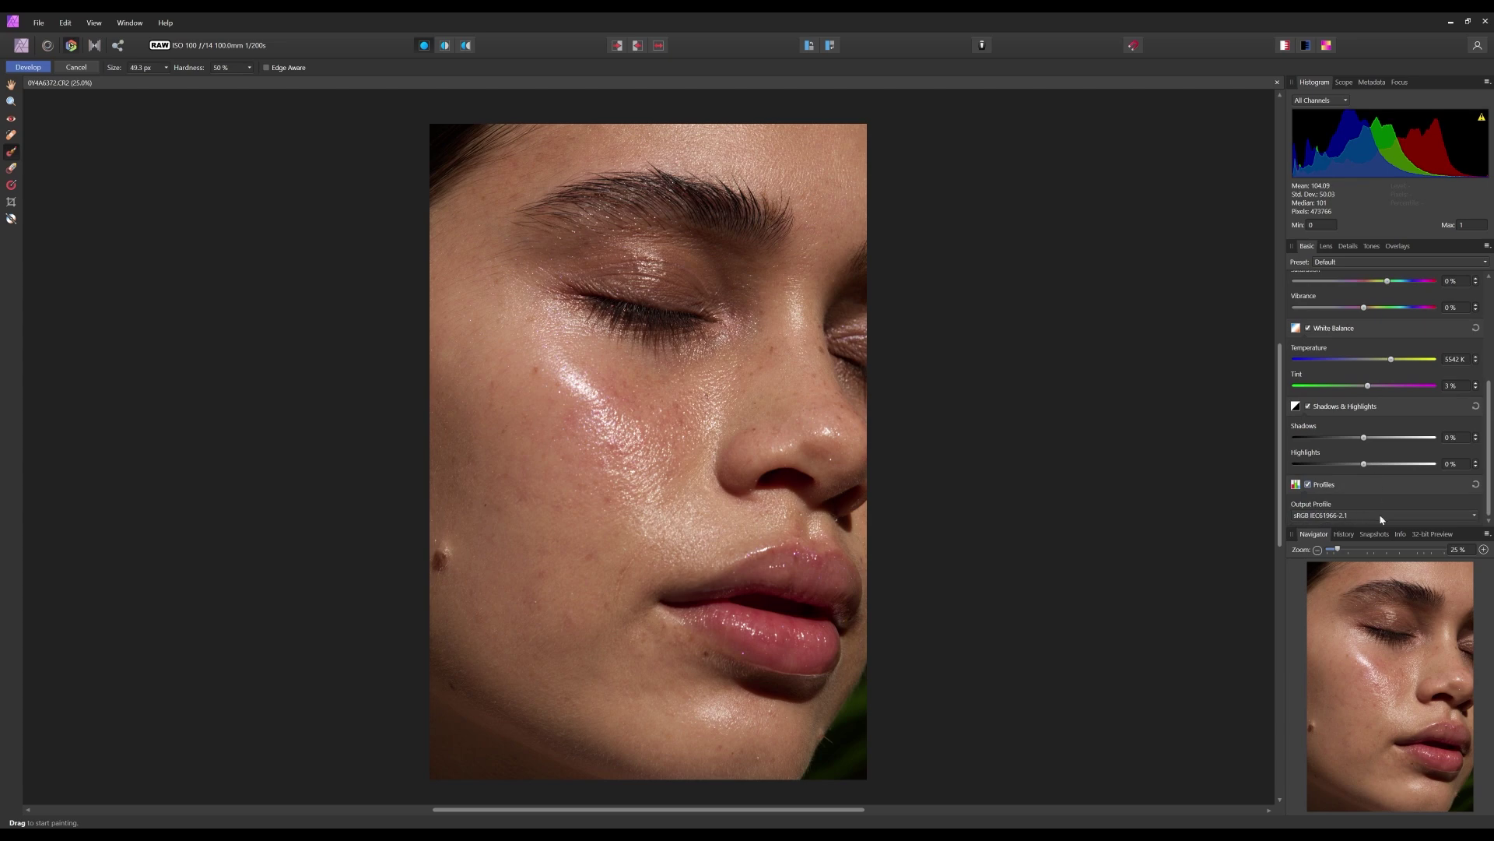
left_click(1376, 515)
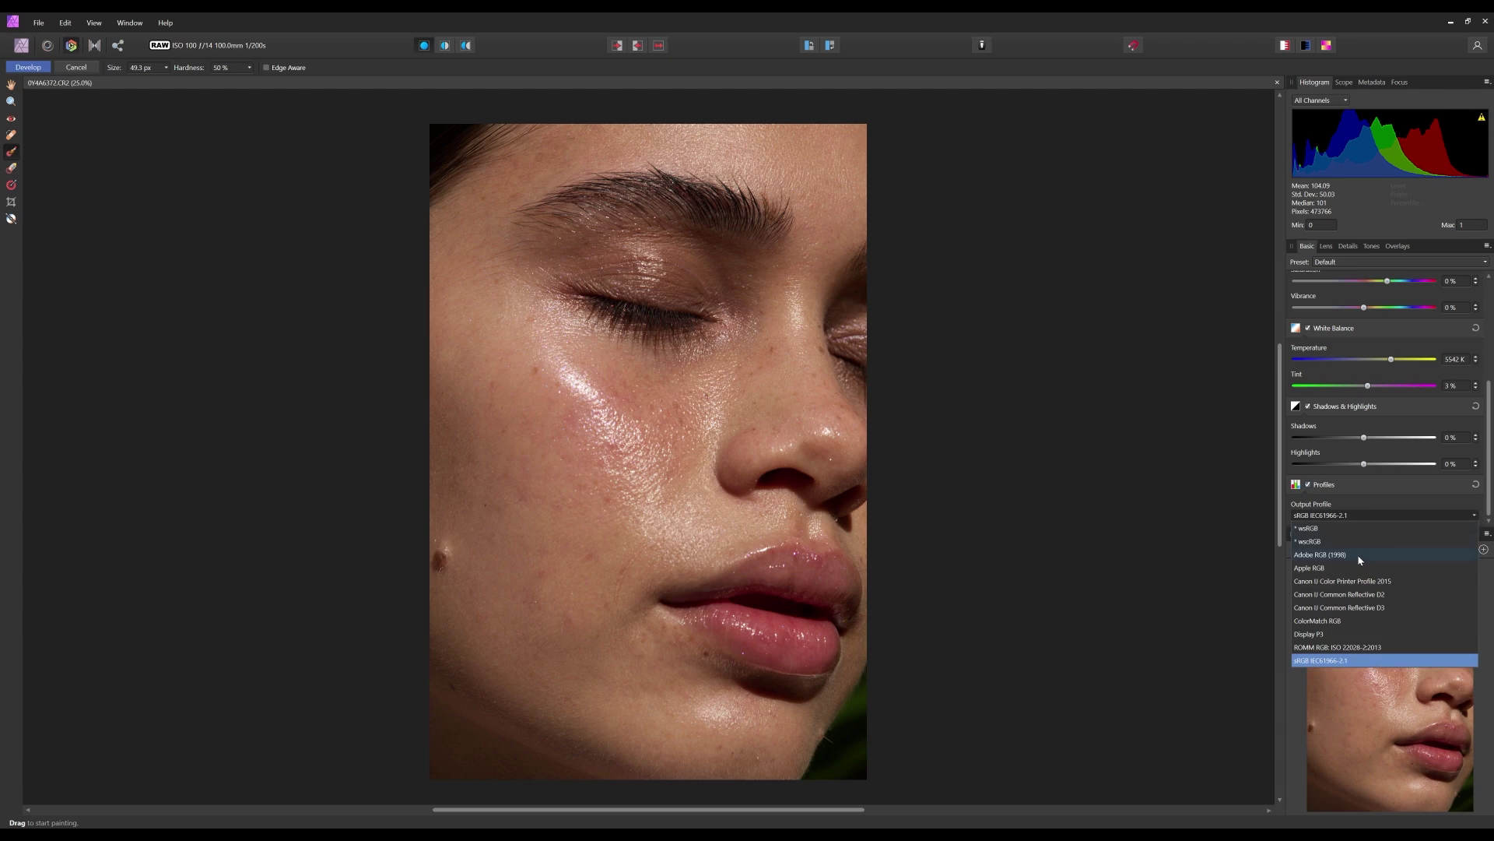
left_click(1378, 514)
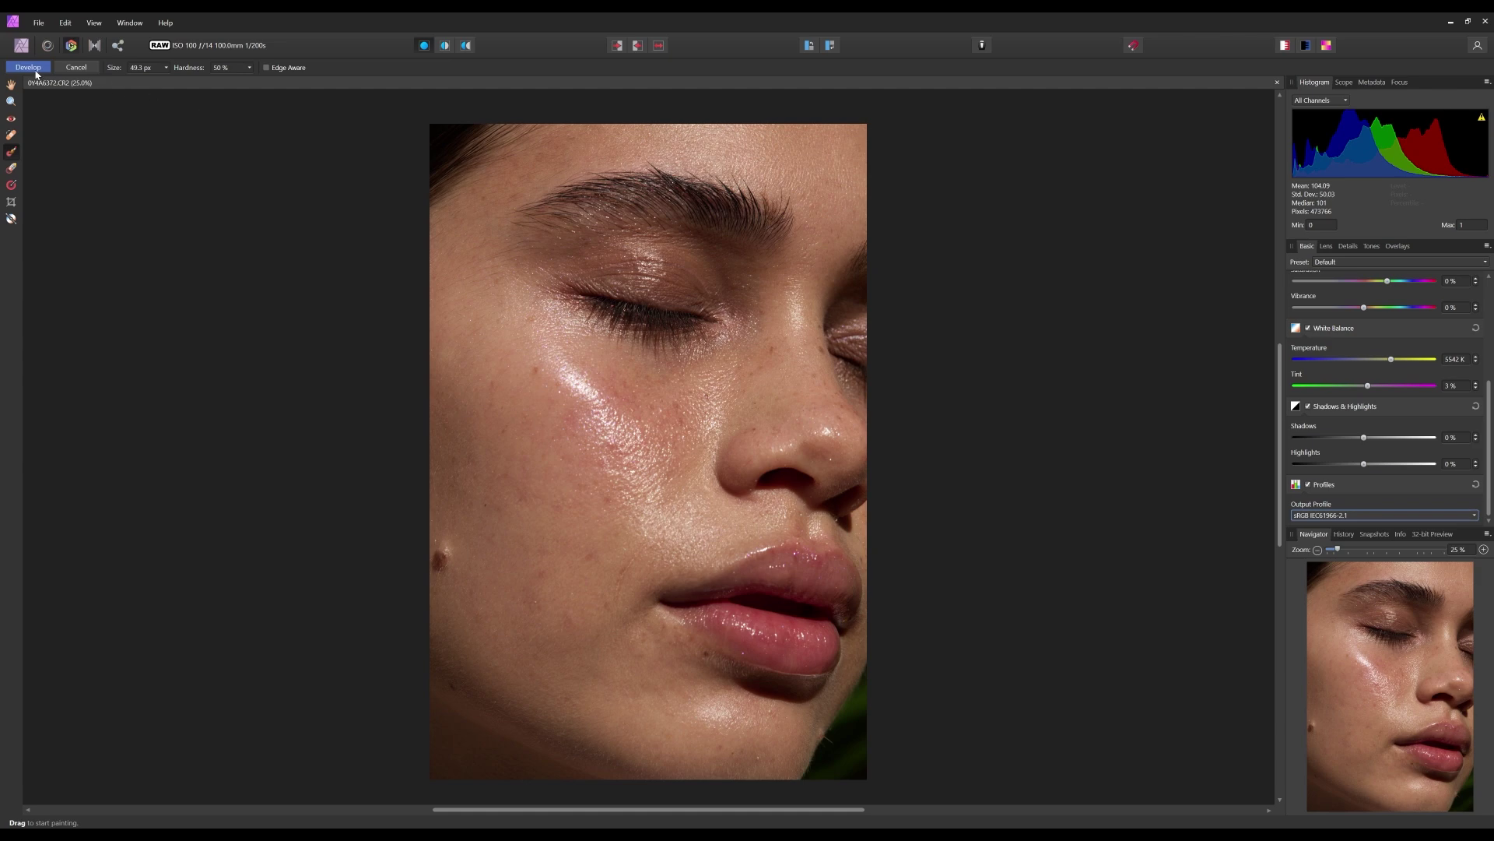
- Compare the photo with and without the Enhance adjustments, and develop the raw file
scroll(1305, 389, "up", 3)
scroll(1306, 389, "up", 2)
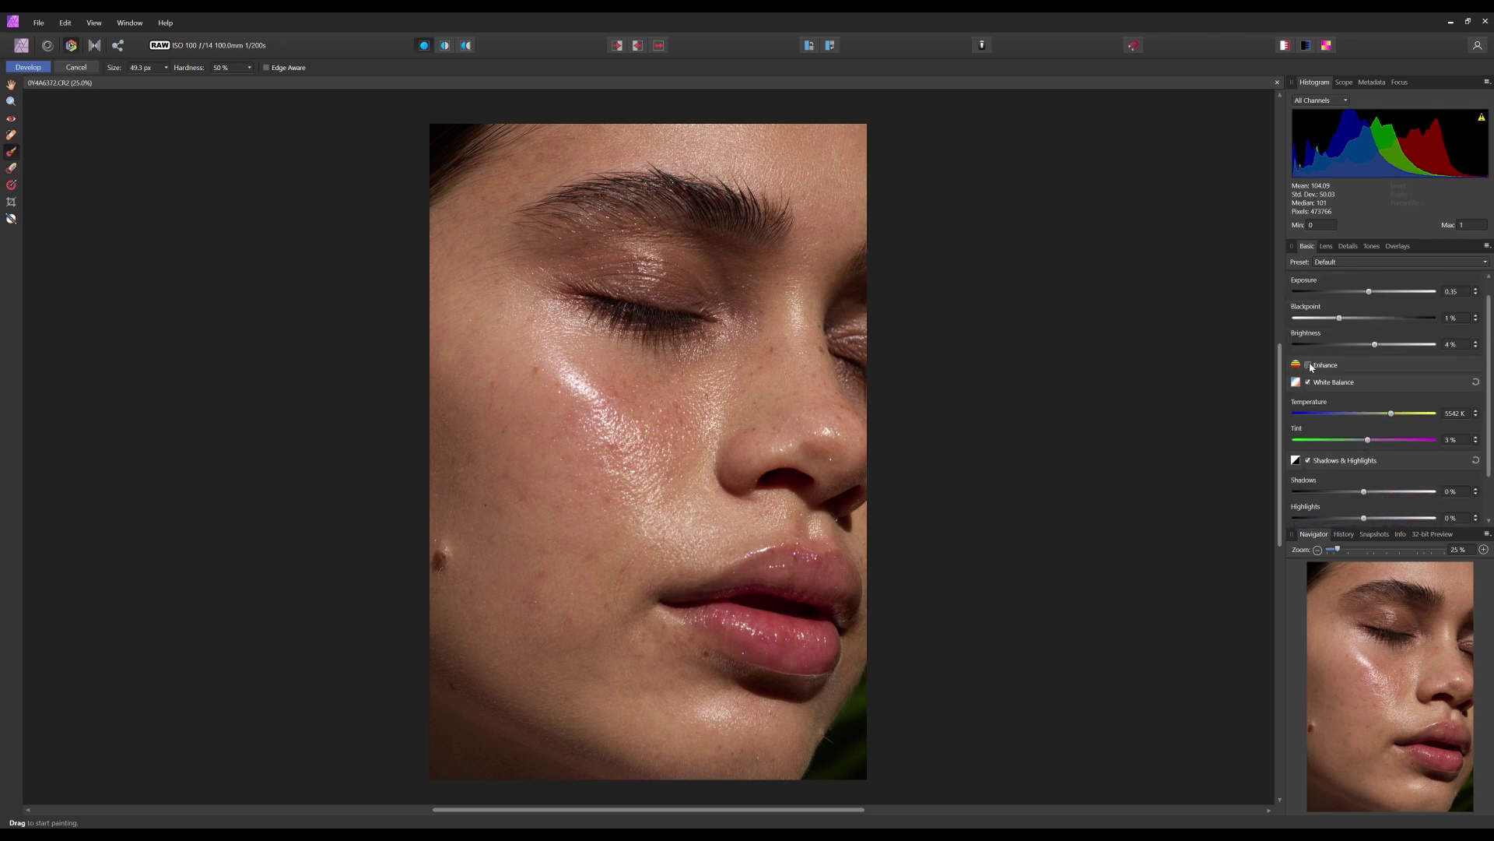
left_click(1309, 365)
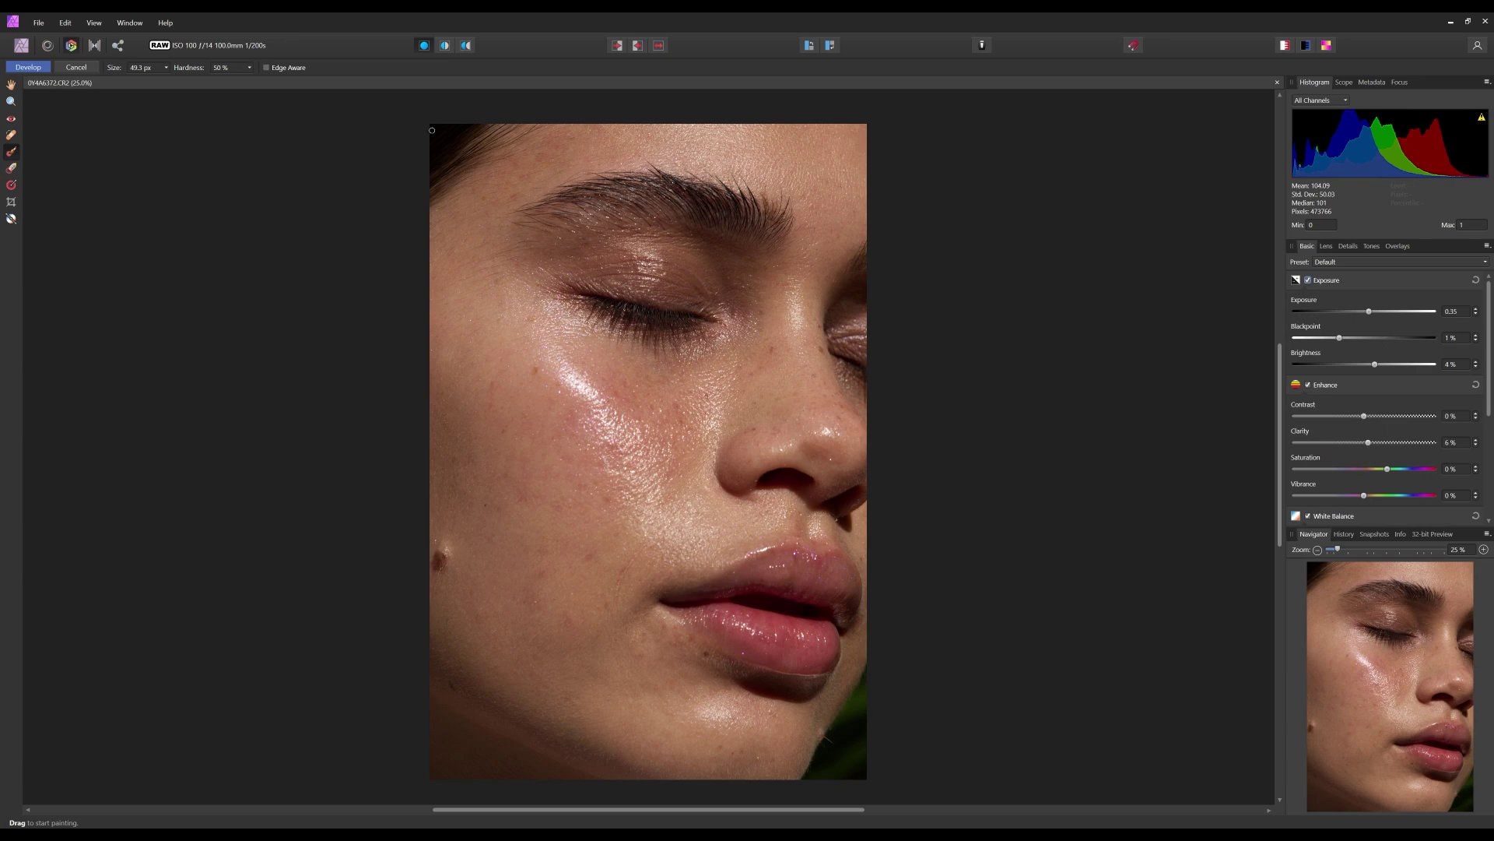
left_click(28, 67)
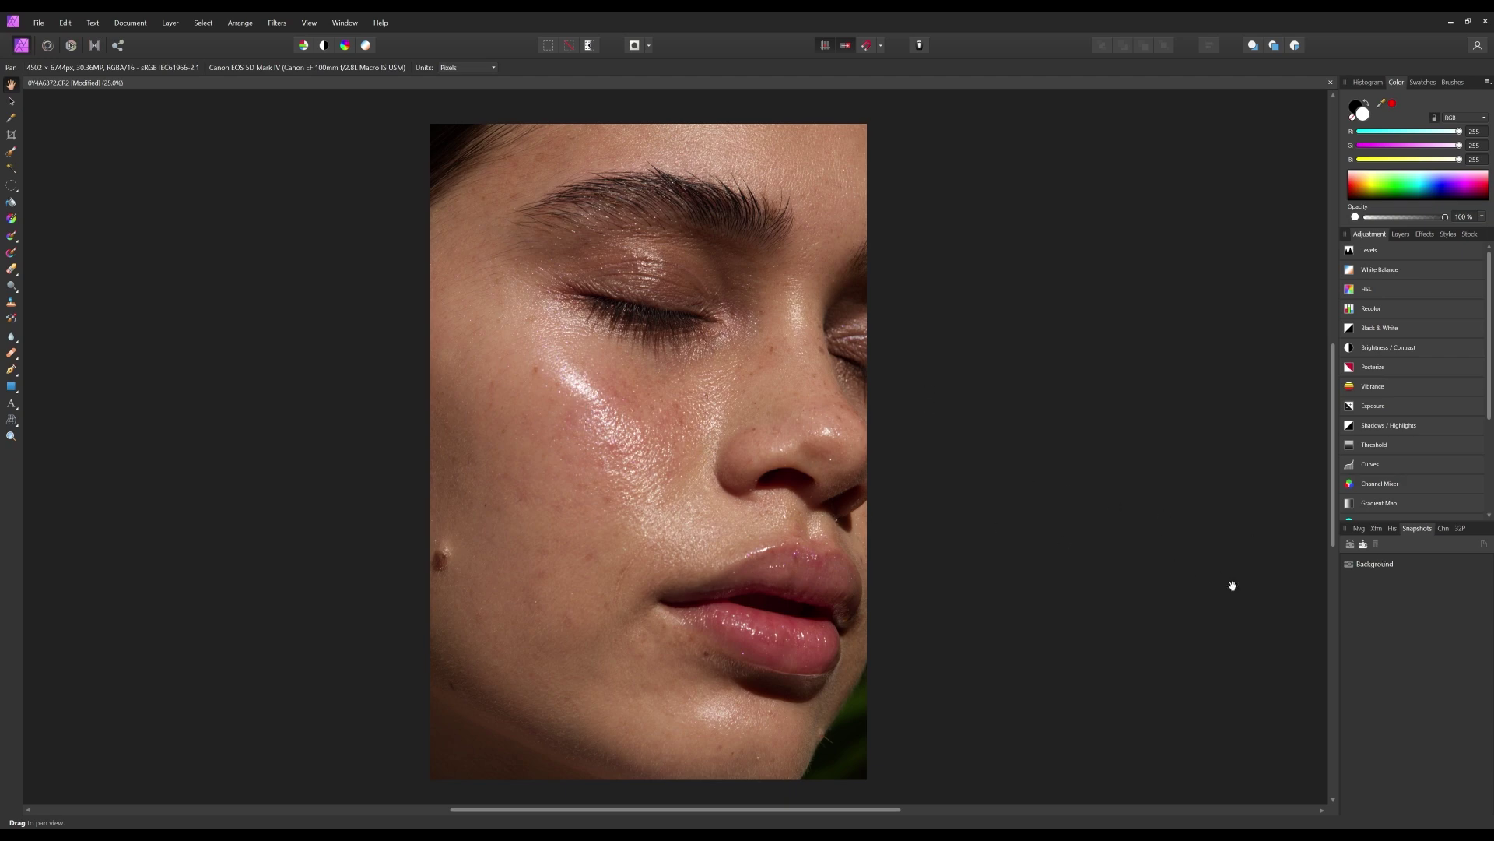
- Create a layer group from the Background layer and name it "Healing"
left_click(1359, 528)
left_click(1399, 233)
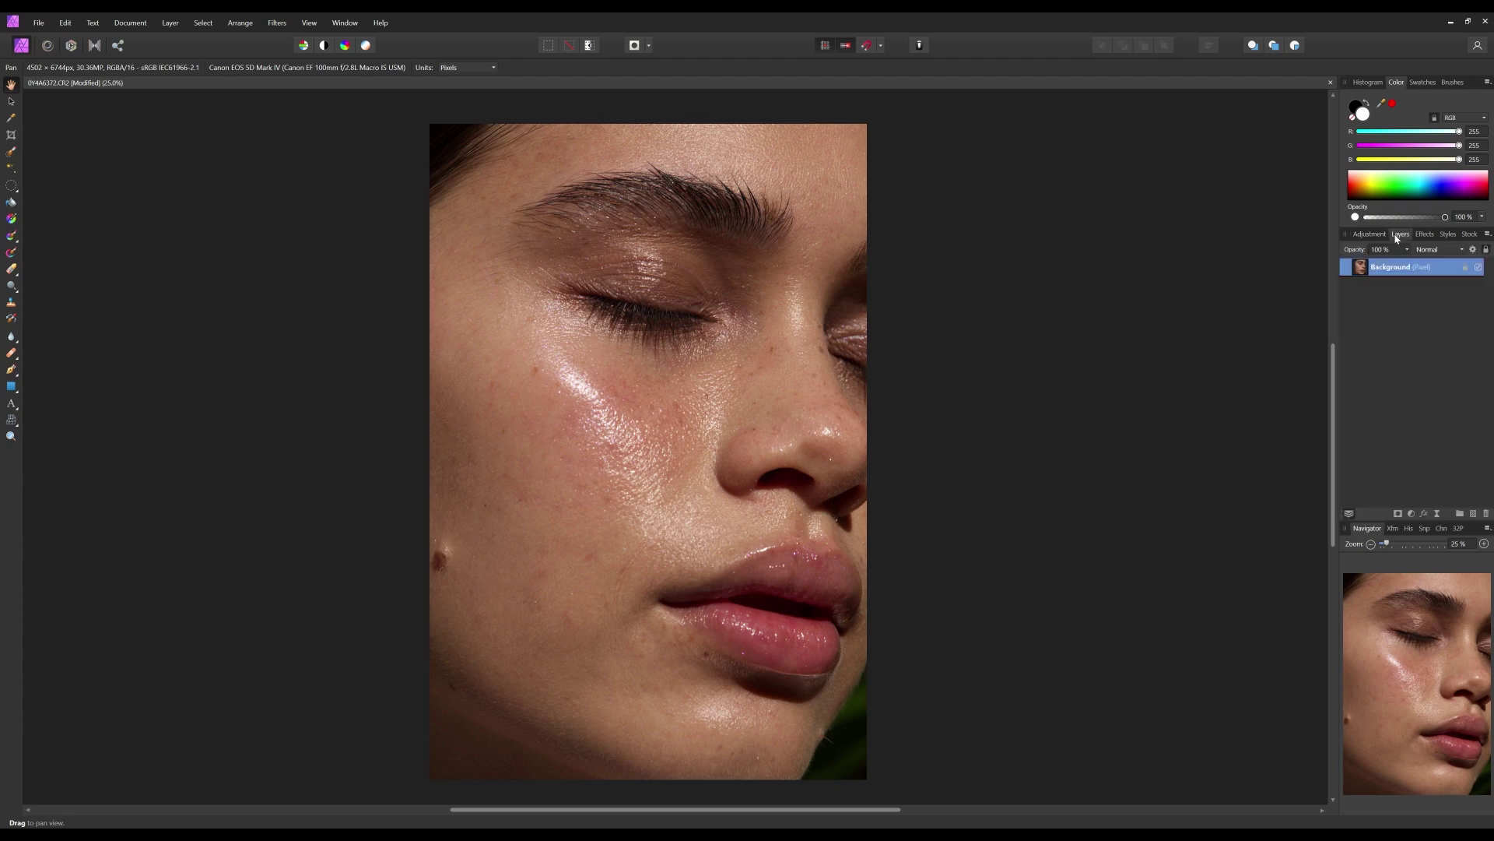
left_click(1440, 515)
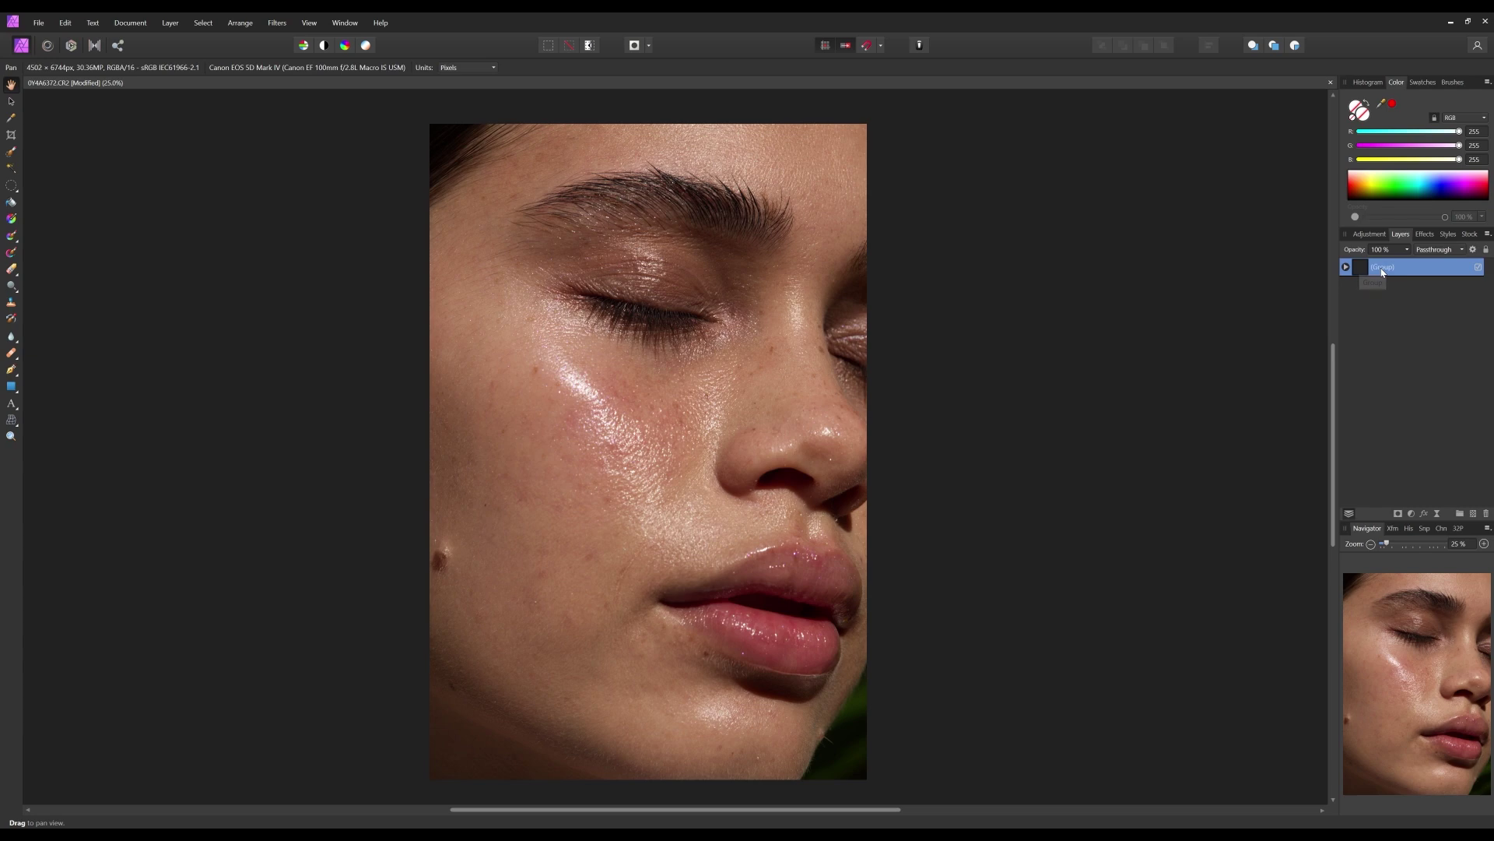
double_click(1409, 267)
type("Healing")
key("Return")
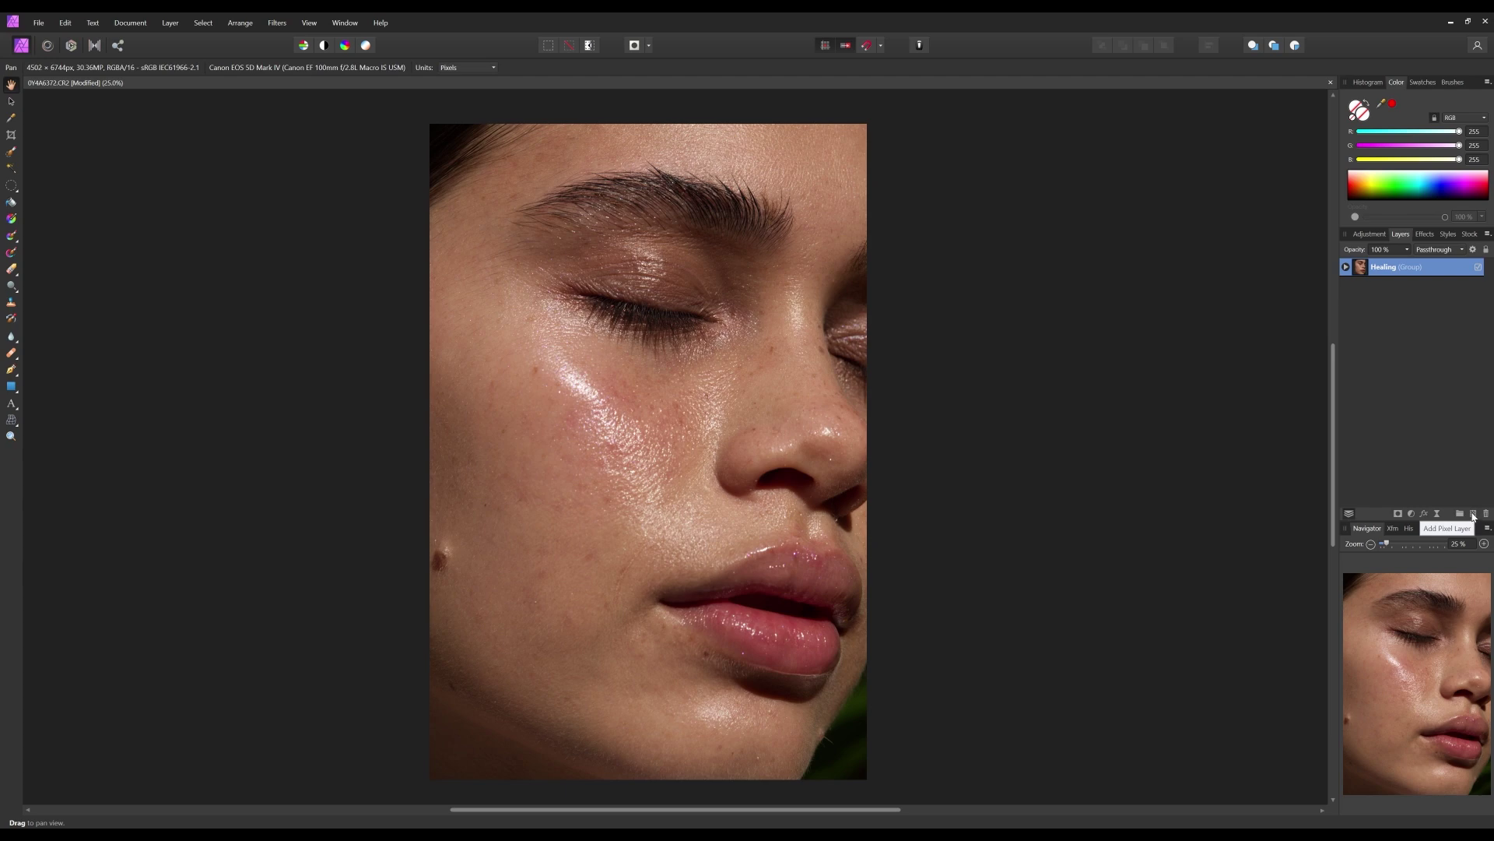
- Add a pixel layer named "Healing Tools" inside the Healing group, and move the Background layer out below the group
left_click(1473, 514)
left_click_drag(1400, 271, 1393, 288)
left_click(1345, 268)
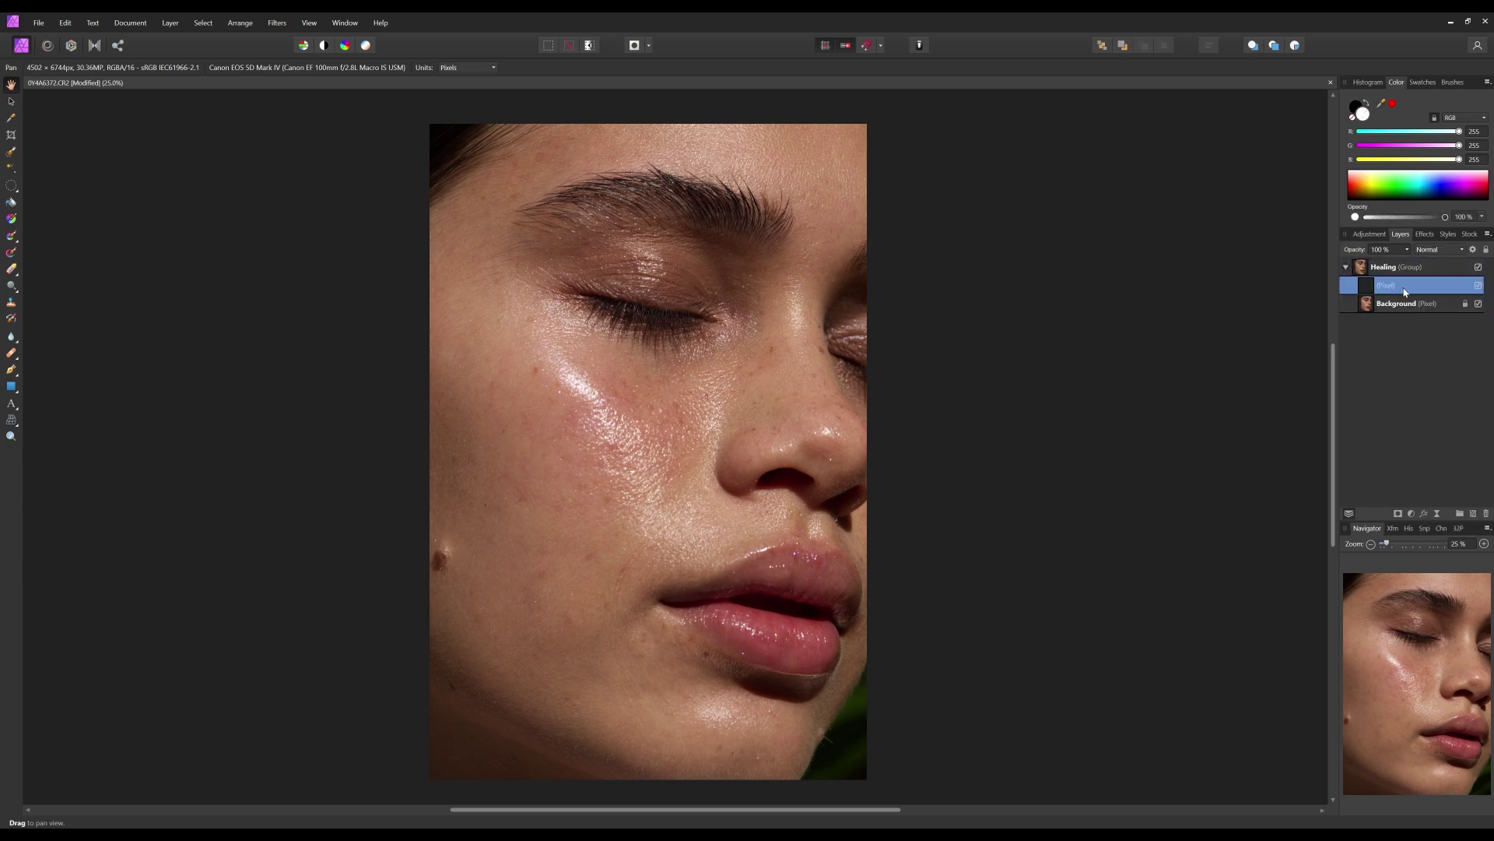
double_click(1401, 287)
type("Helin")
key("Return")
left_click(1346, 268)
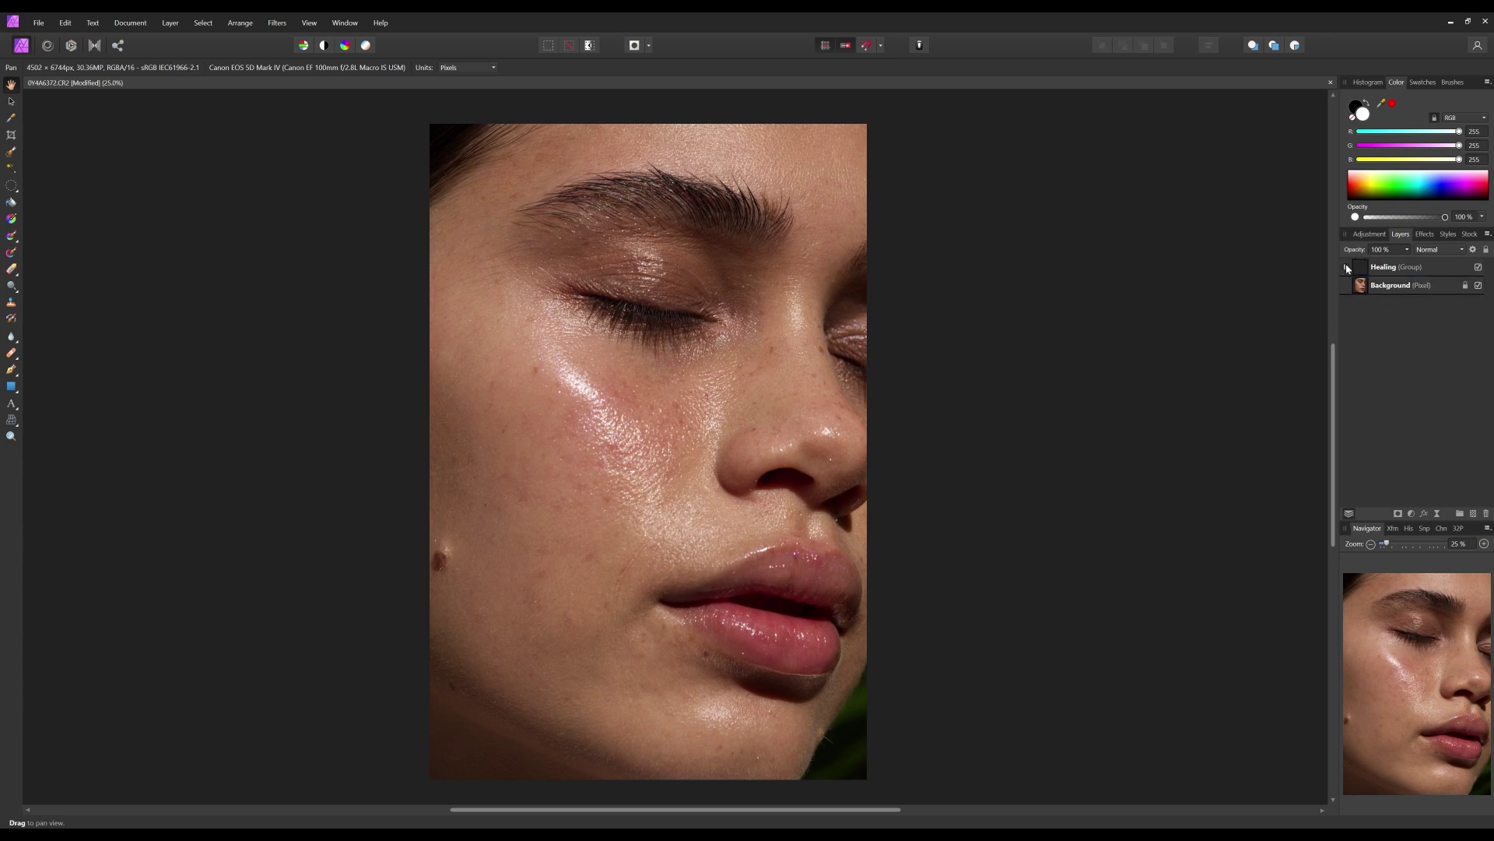
- Create a group named "Dodge & Burn" above the Healing group, leaving the Background layer outside at the bottom of the stack
left_click(1405, 285)
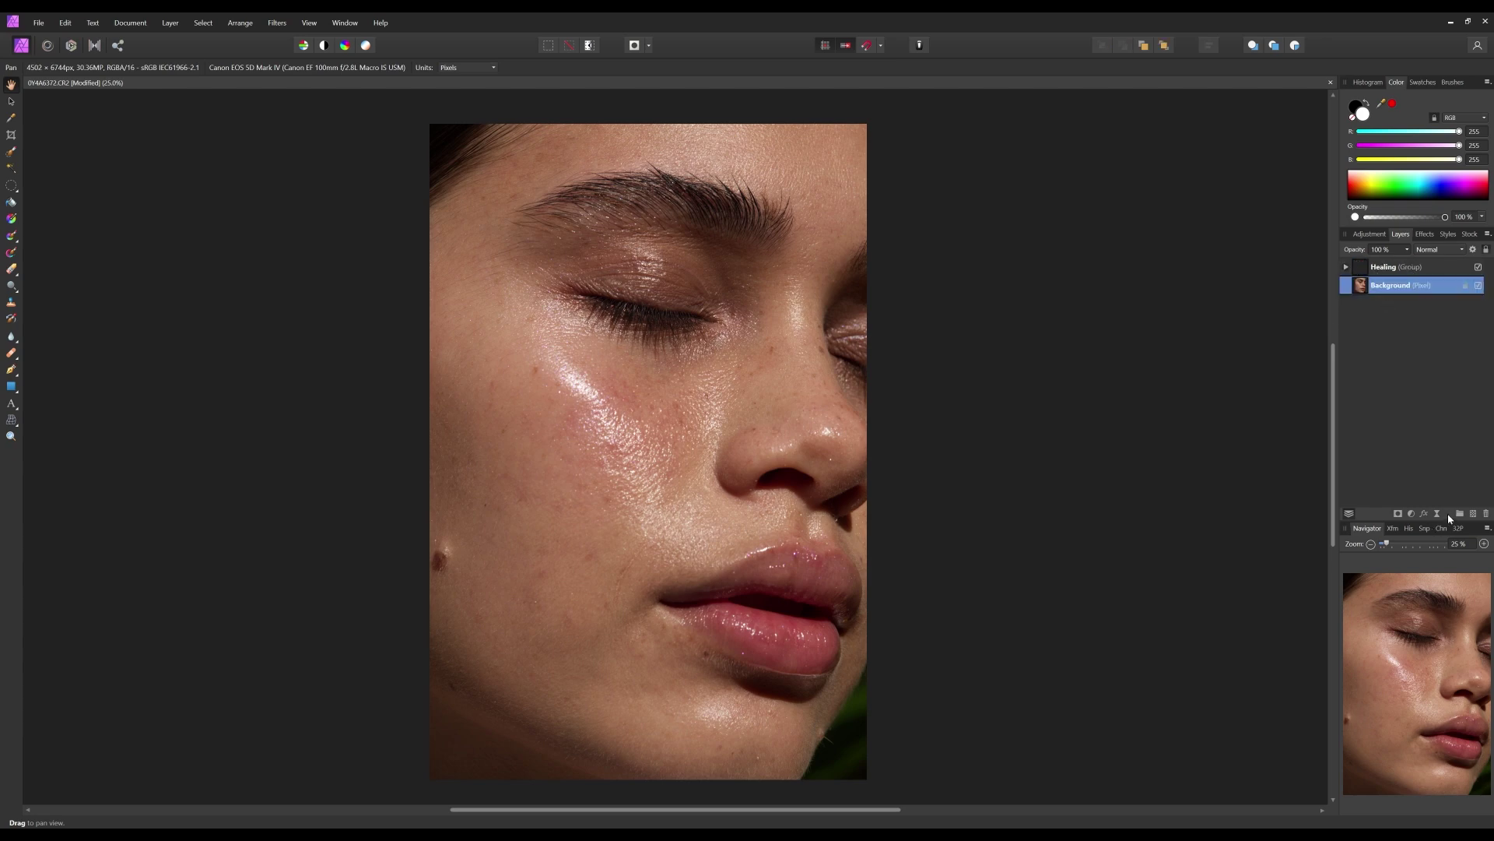
left_click(1459, 514)
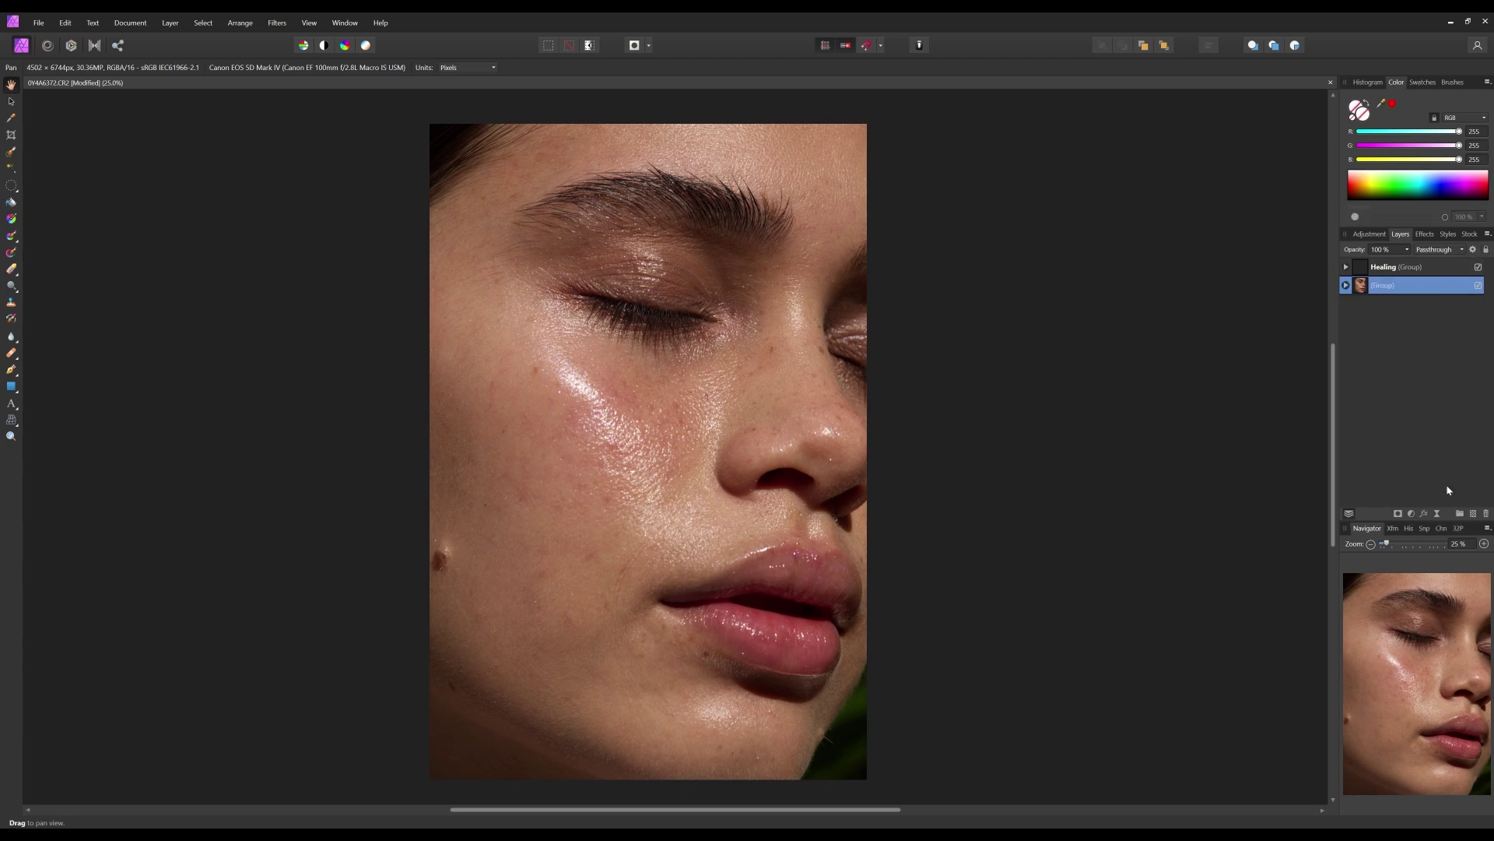
double_click(1389, 286)
type("Dodge & Burn")
key("Return")
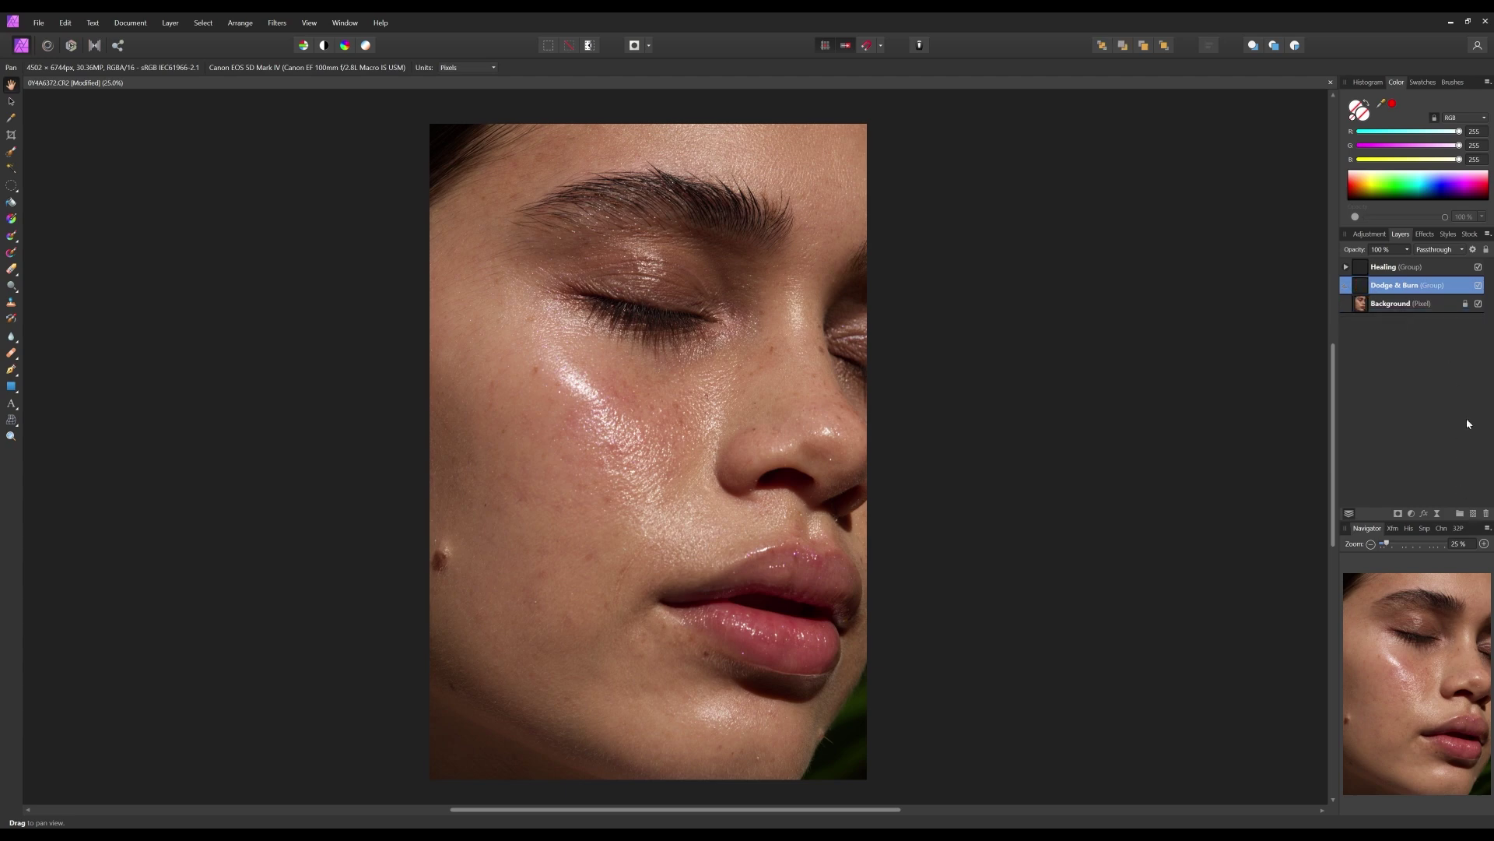
left_click_drag(1405, 285, 1402, 268)
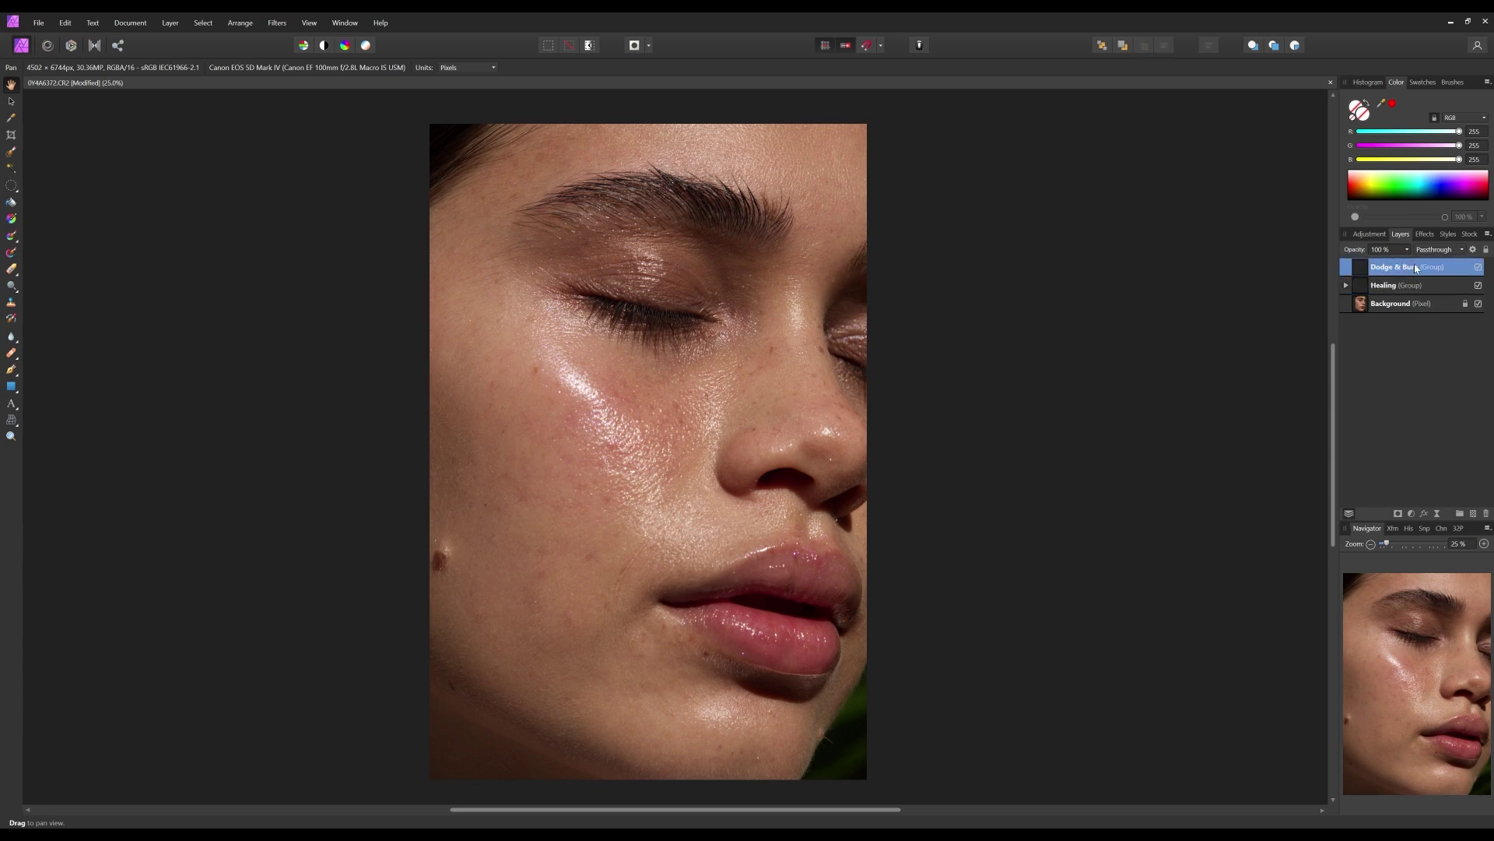
- Add a Curves adjustment, raise its midpoint to about X 0.558, Y 0.744 to brighten, and invert its mask
left_click(1412, 514)
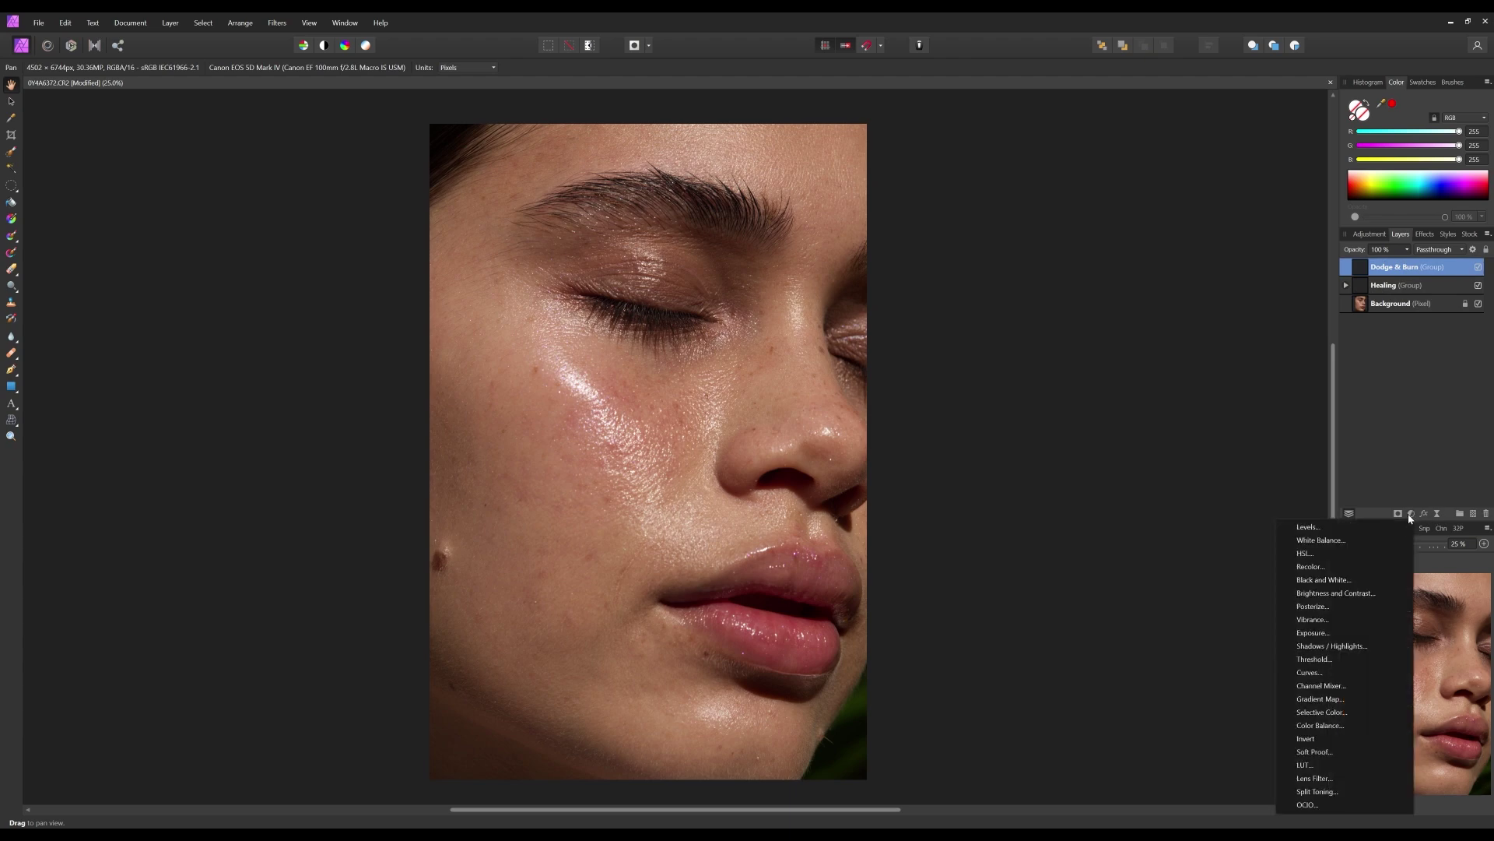
left_click(1328, 674)
left_click_drag(1228, 603, 1207, 584)
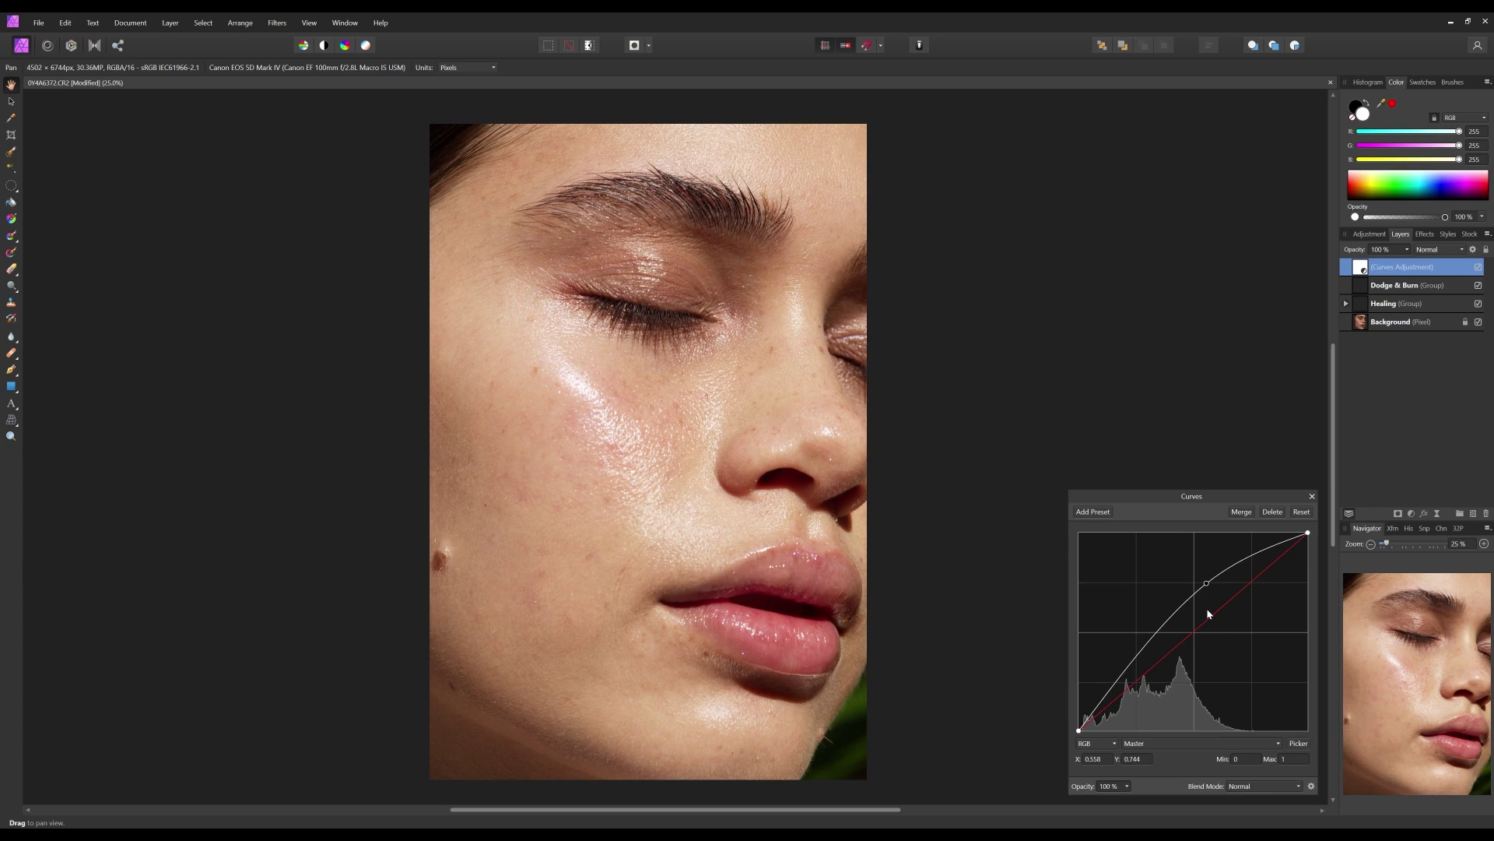
key("ctrl+i")
- Rename the brightening Curves adjustment as "Dodge" and move it into the Dodge & Burn group
double_click(1366, 269)
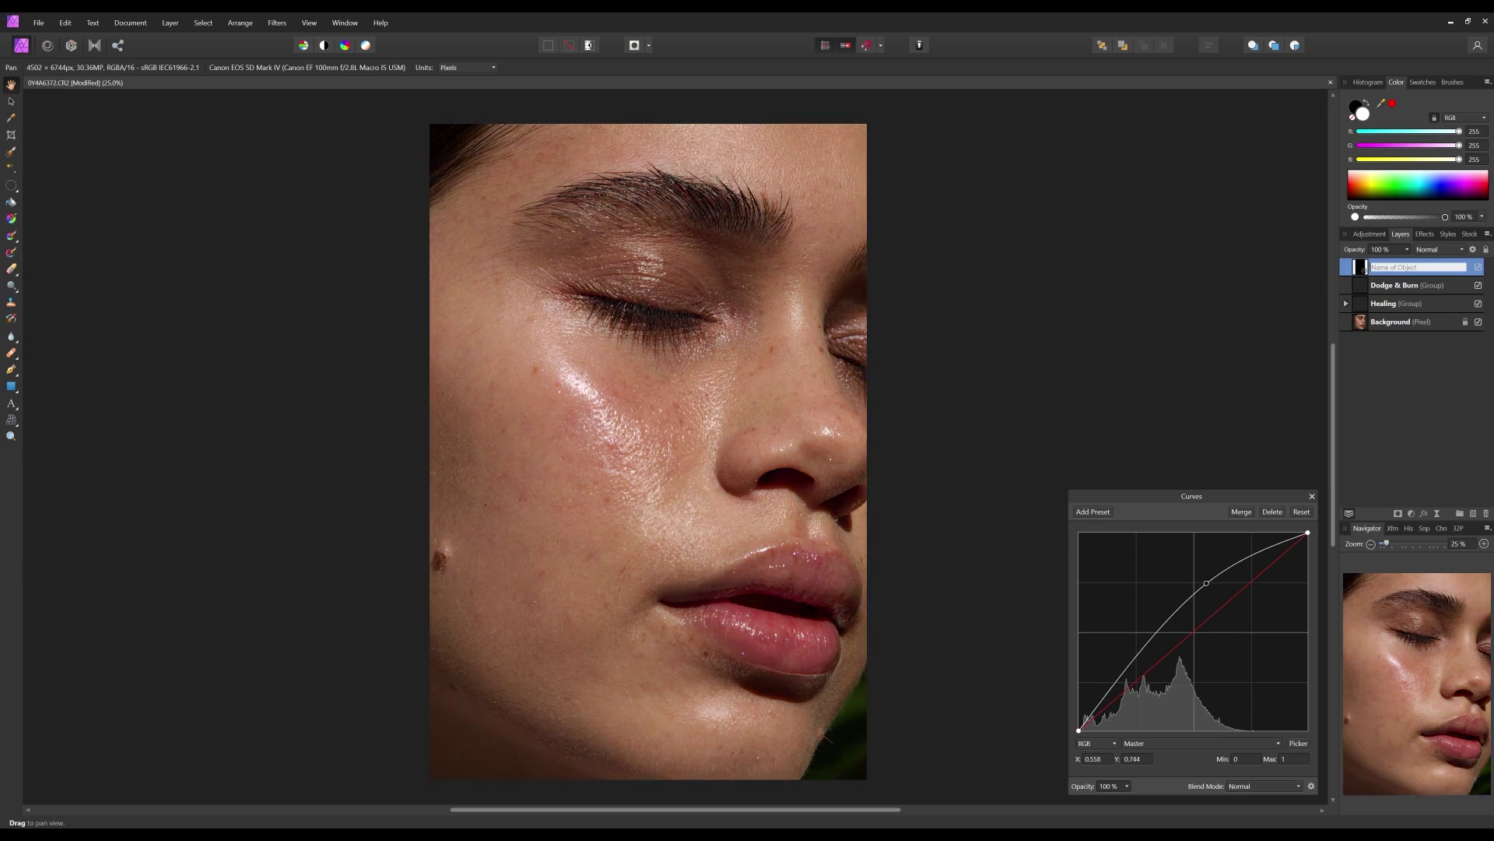
type("Doo")
key("Return")
left_click_drag(1399, 288, 1398, 287)
- Add a second Curves adjustment above Dodge, lower its midpoint to about X 0.597, Y 0.443, and invert its mask
left_click(1413, 514)
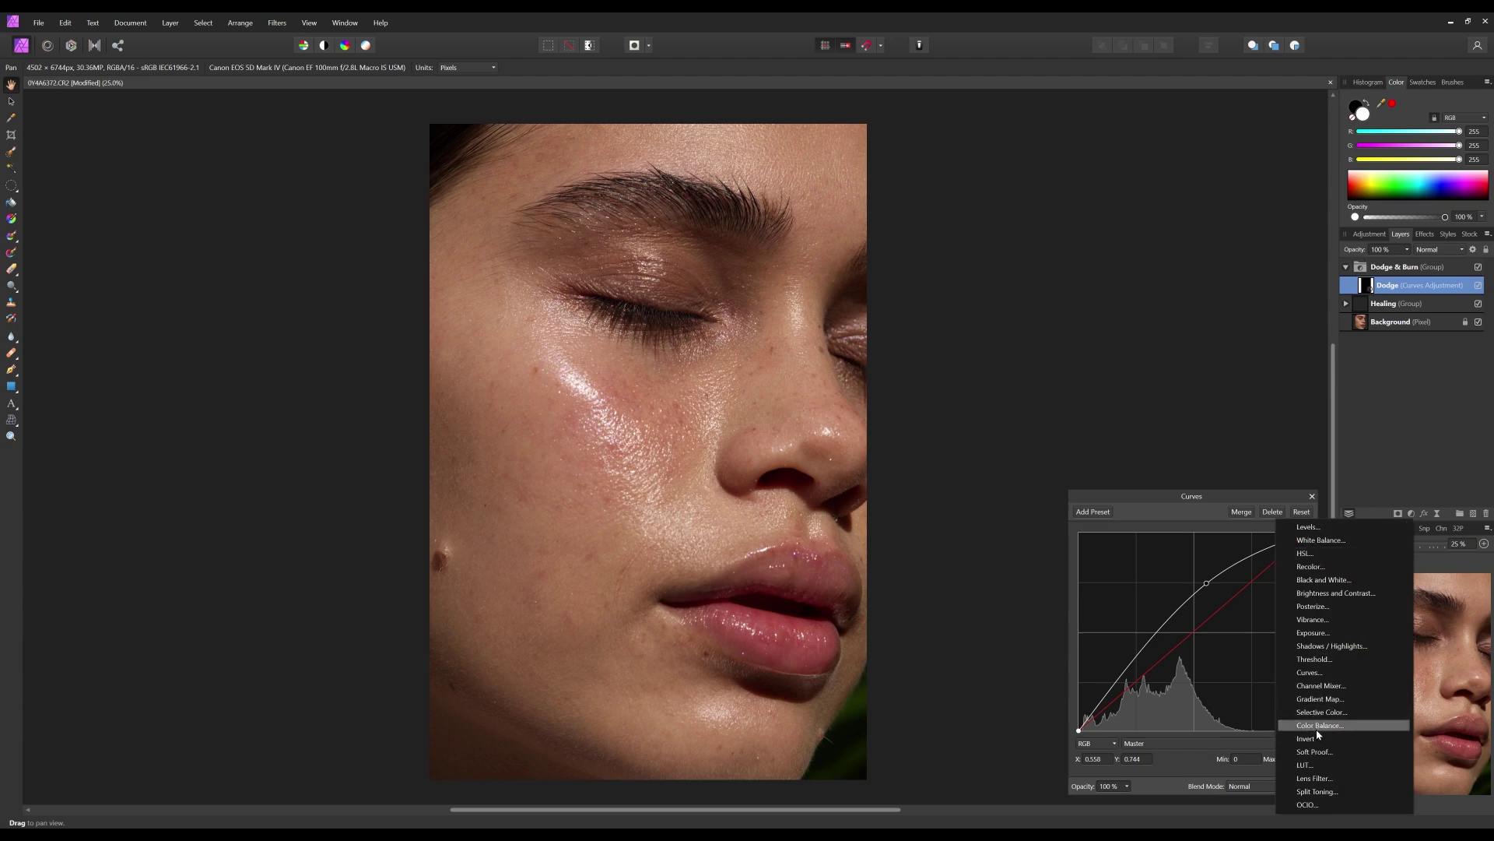
left_click(1327, 673)
left_click_drag(1205, 620, 1219, 646)
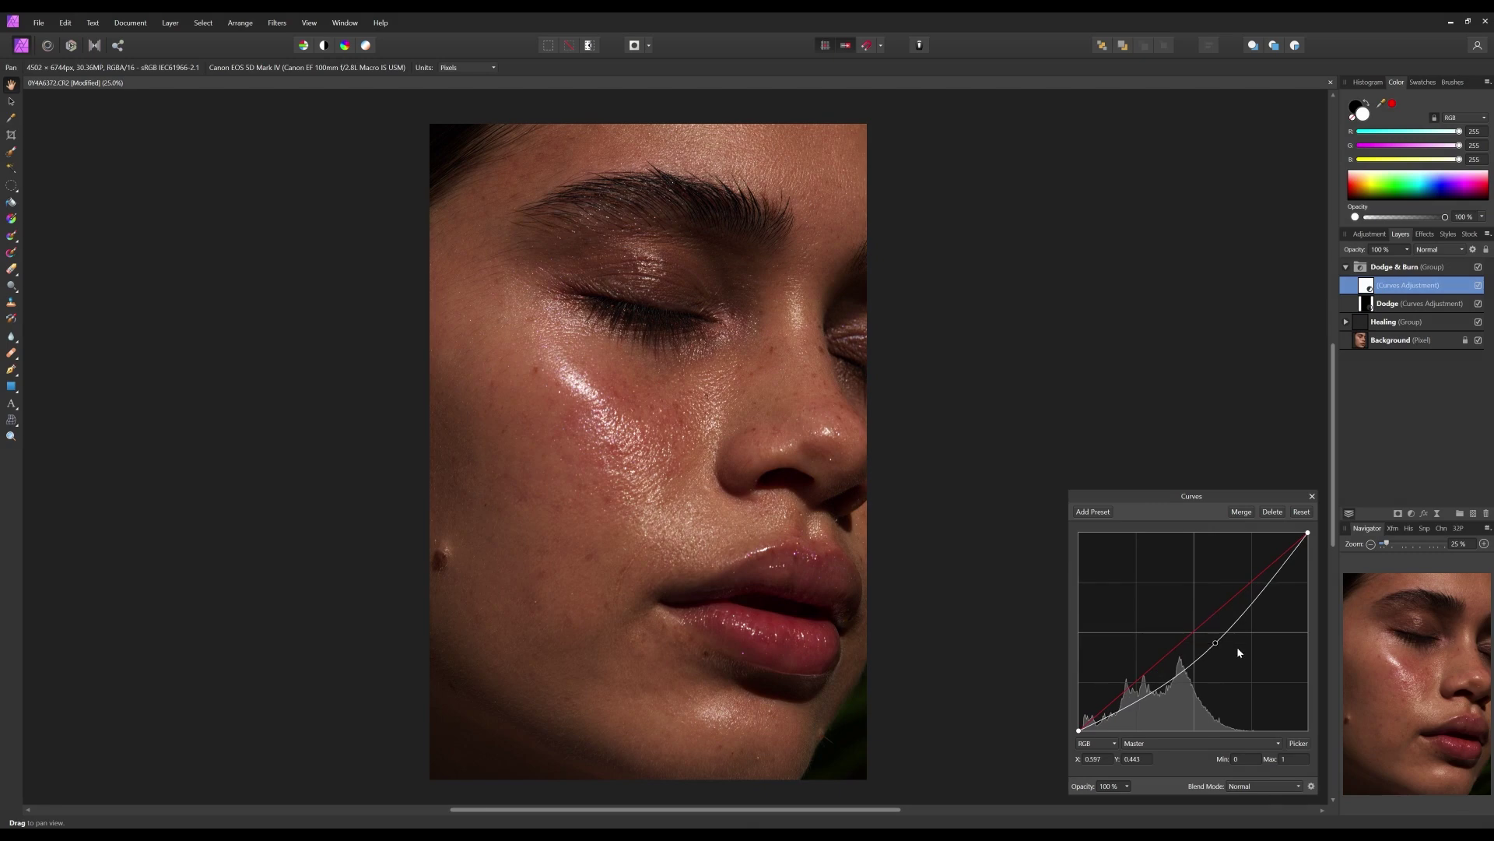
key("ctrl+i")
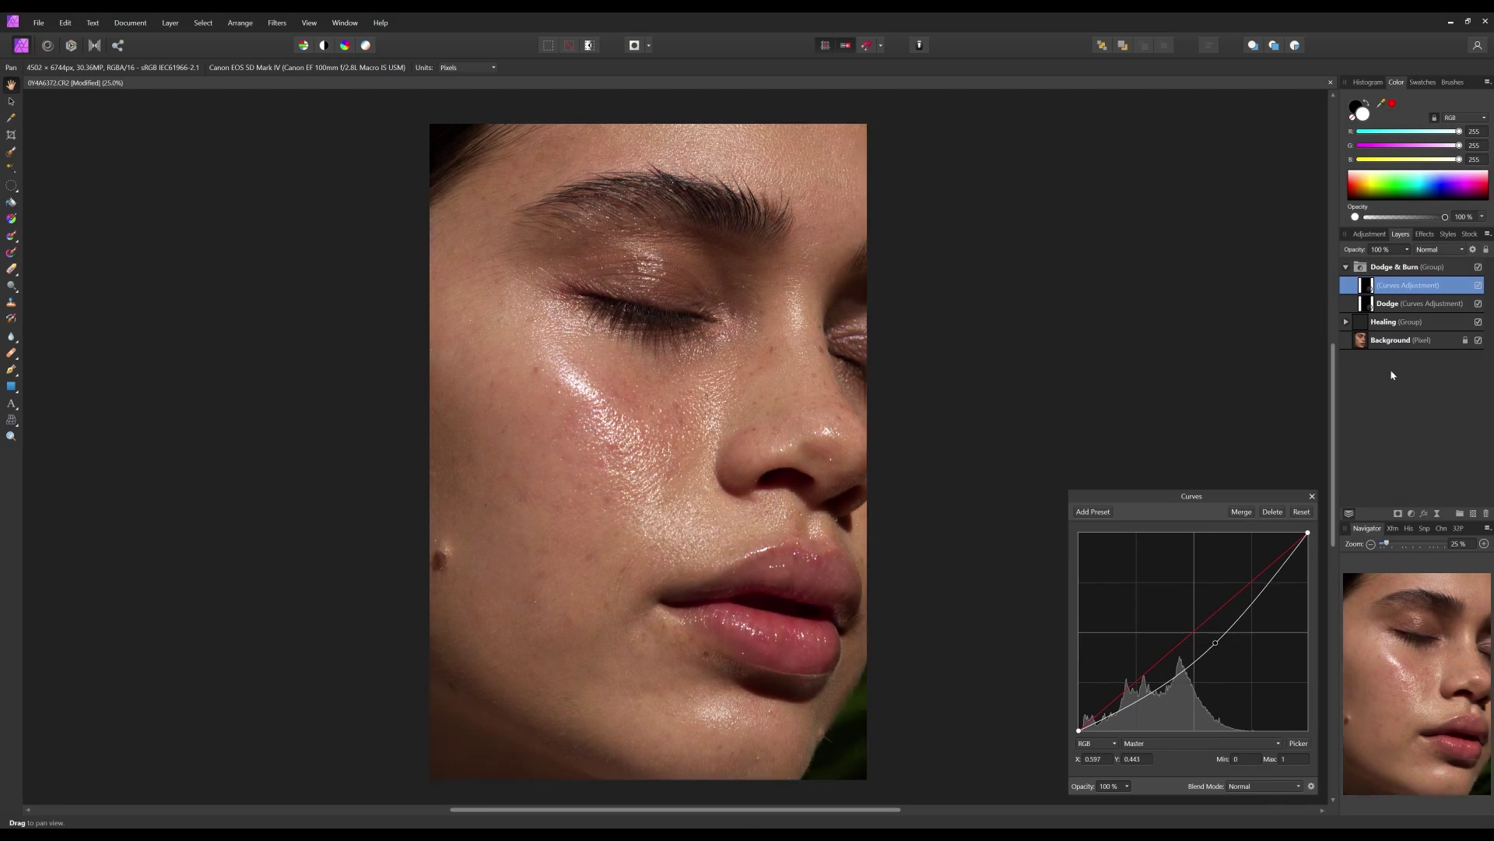
- Rename the darkening Curves adjustment as "Burn"
double_click(1415, 292)
type("Burn")
key("Return")
- Select the Healing Tools layer inside the Healing group and activate the Healing Brush Tool
left_click(1345, 321)
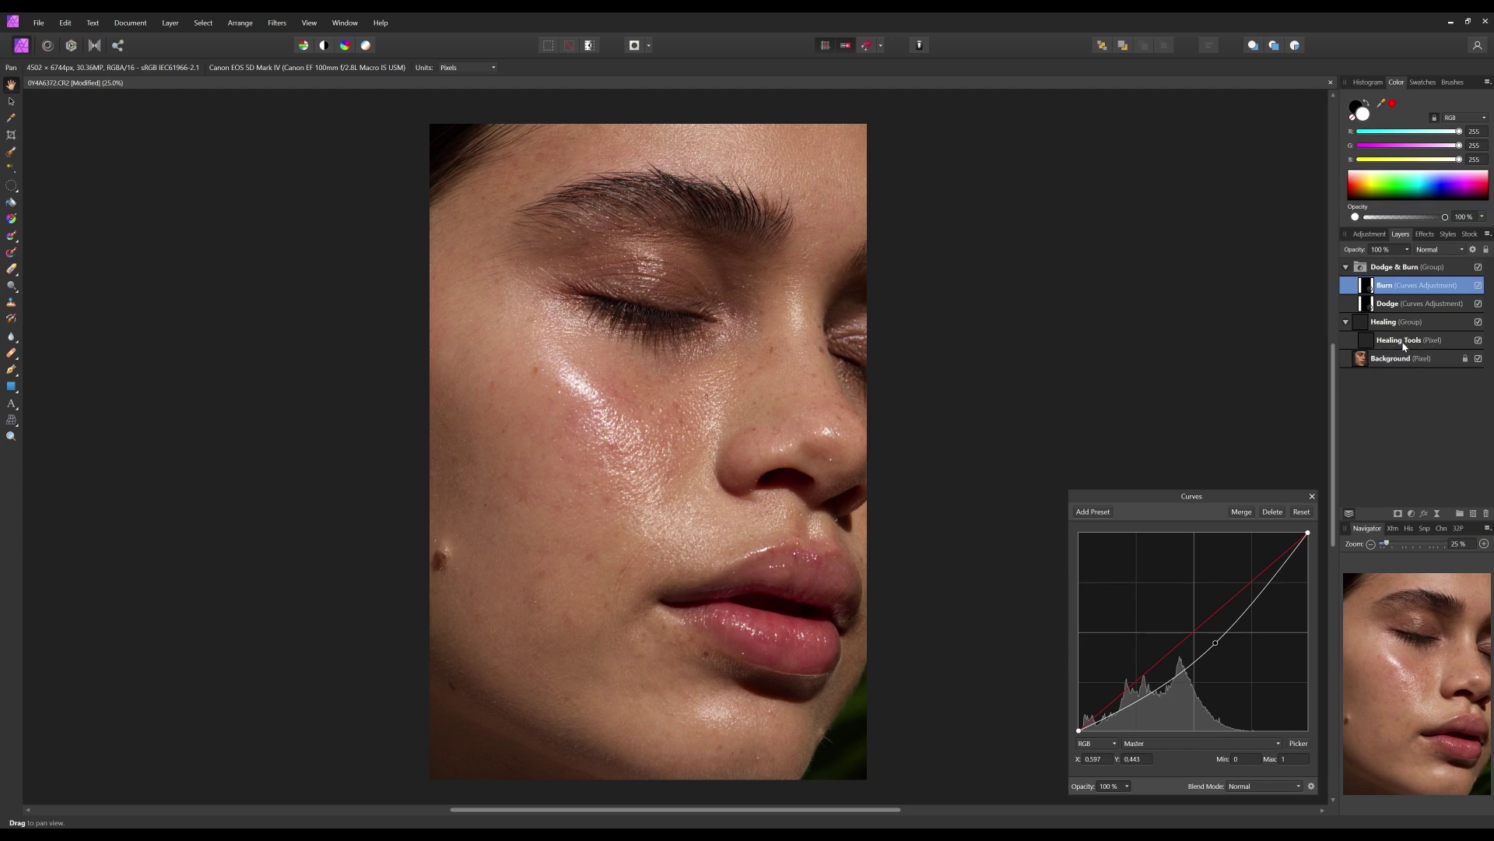
left_click(1399, 340)
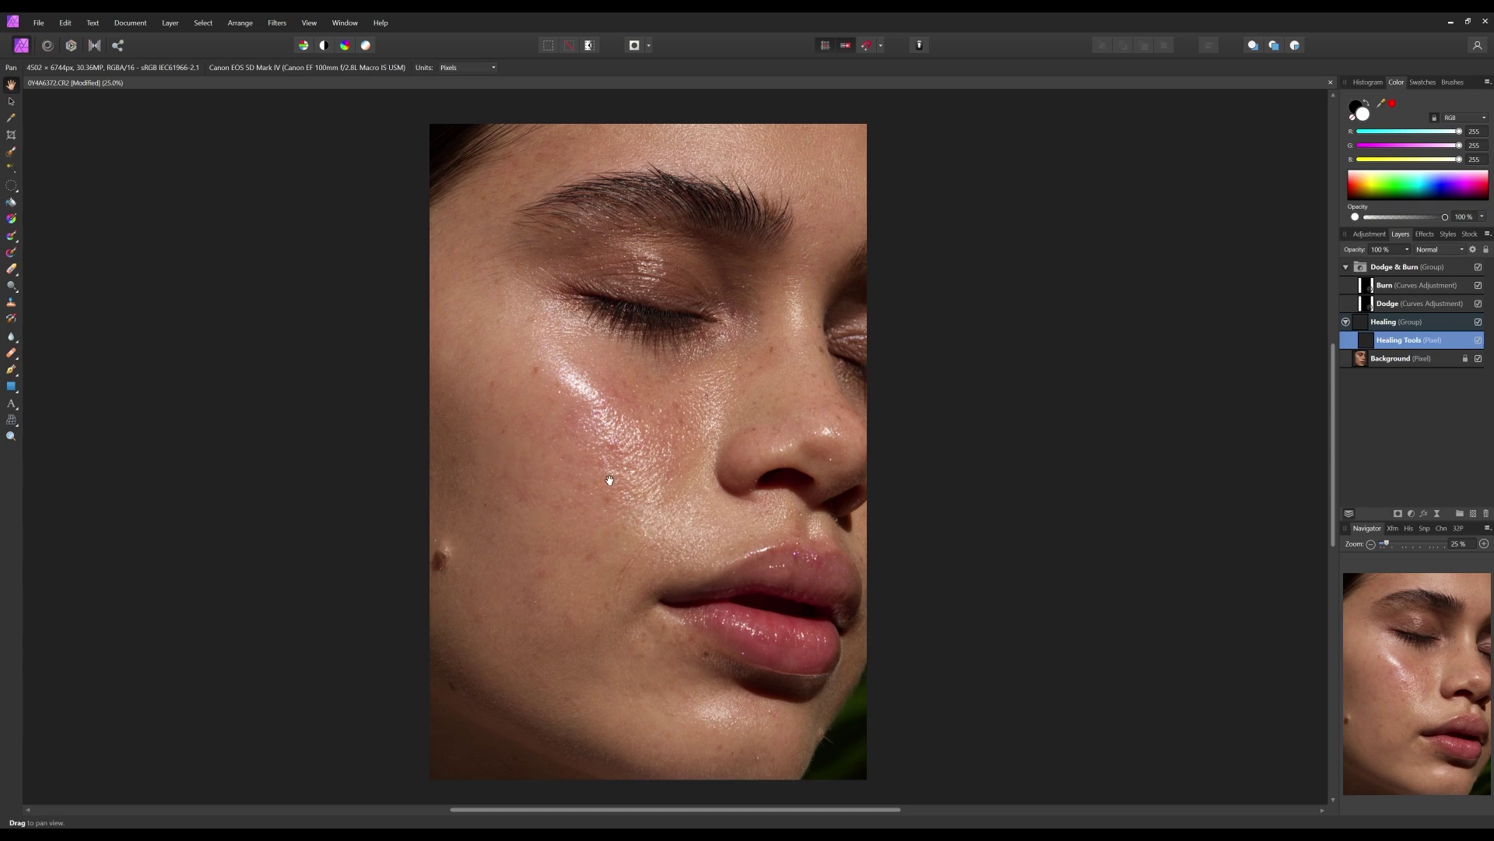
left_click(12, 355)
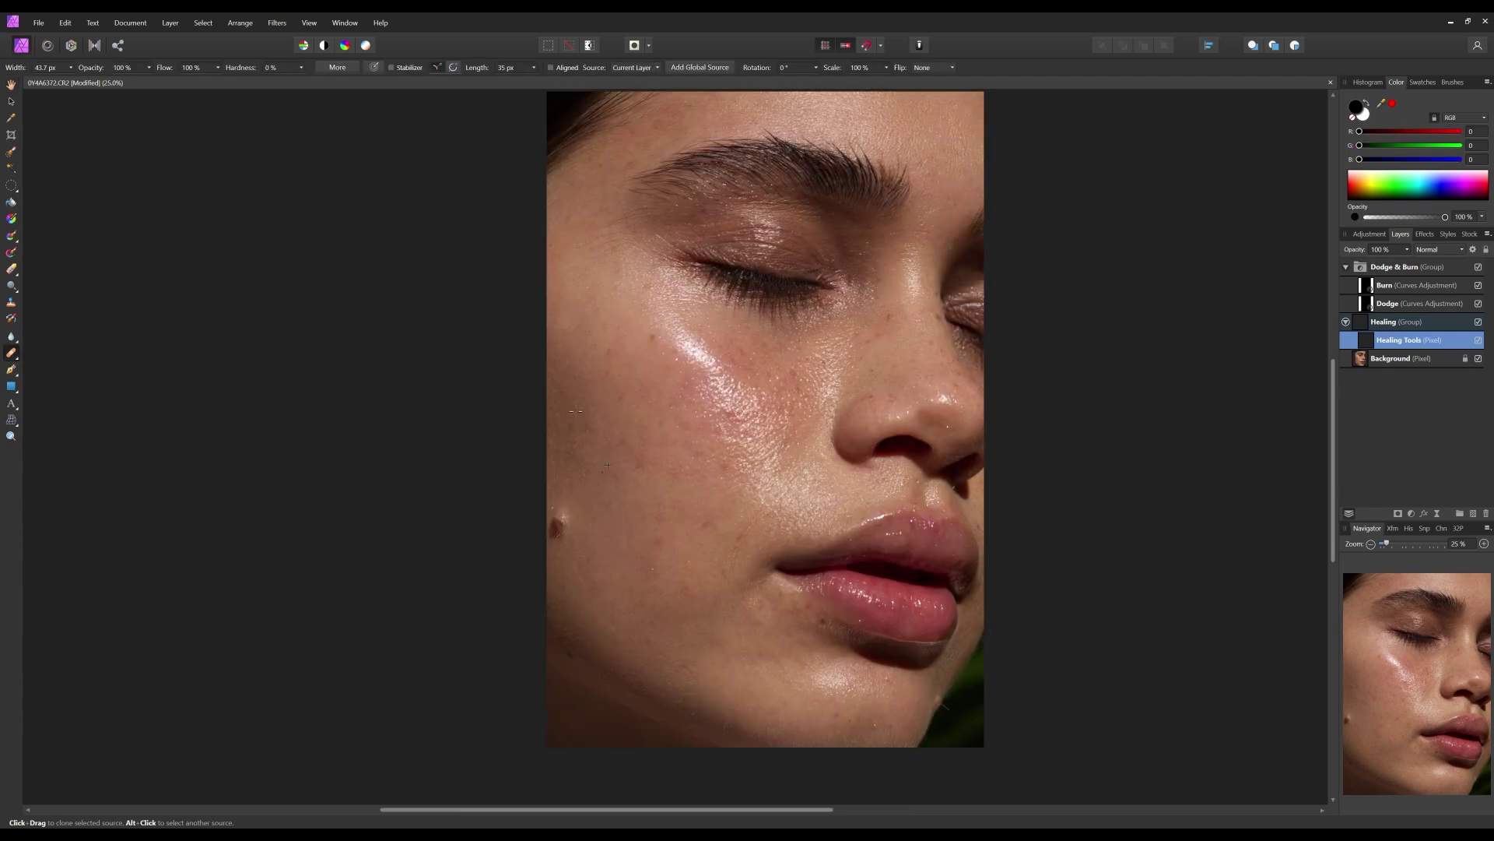
left_click(15, 351)
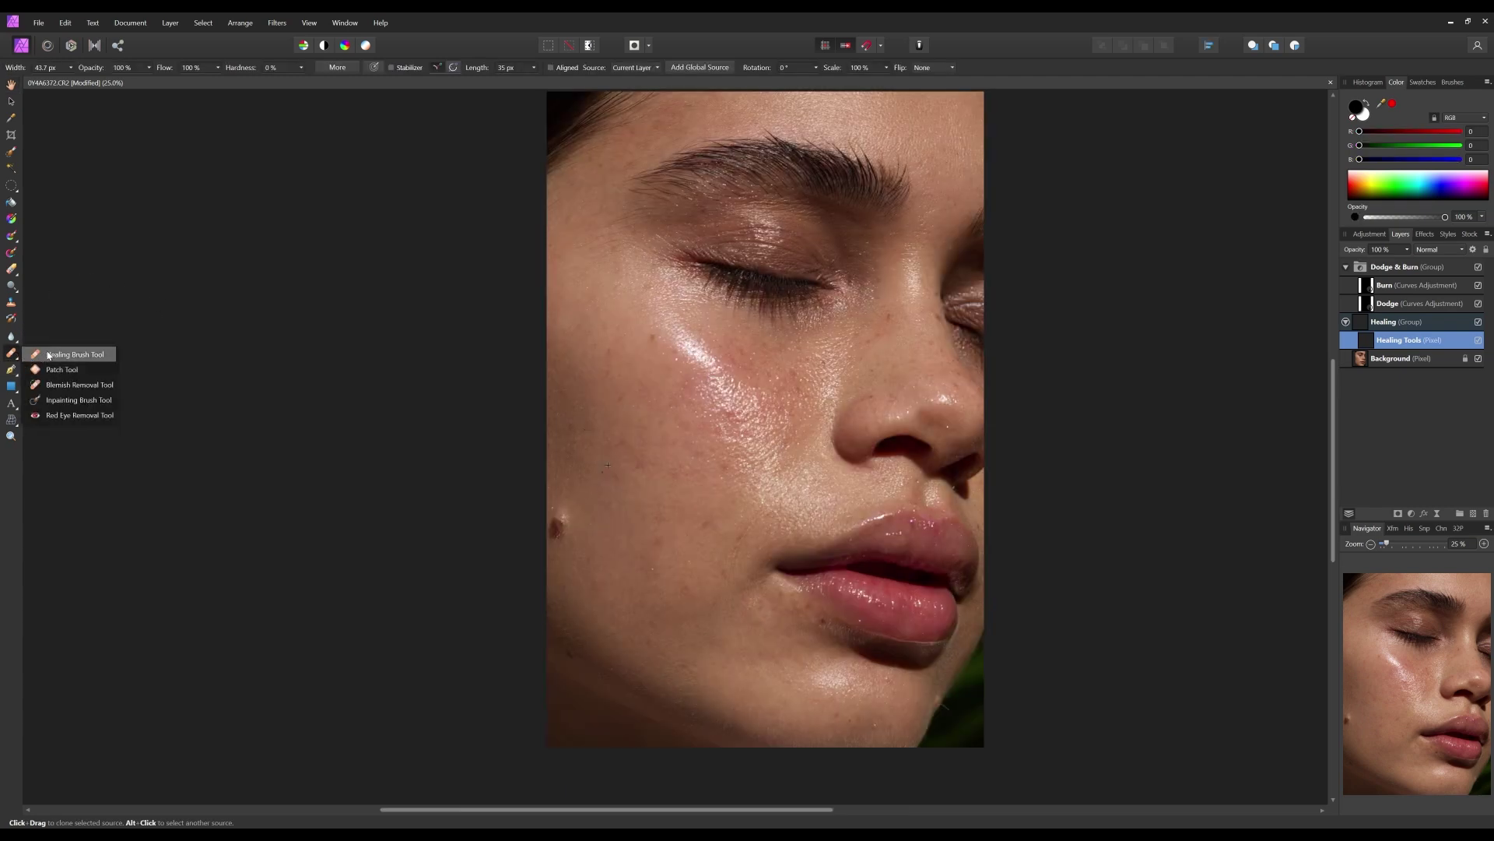
left_click(49, 355)
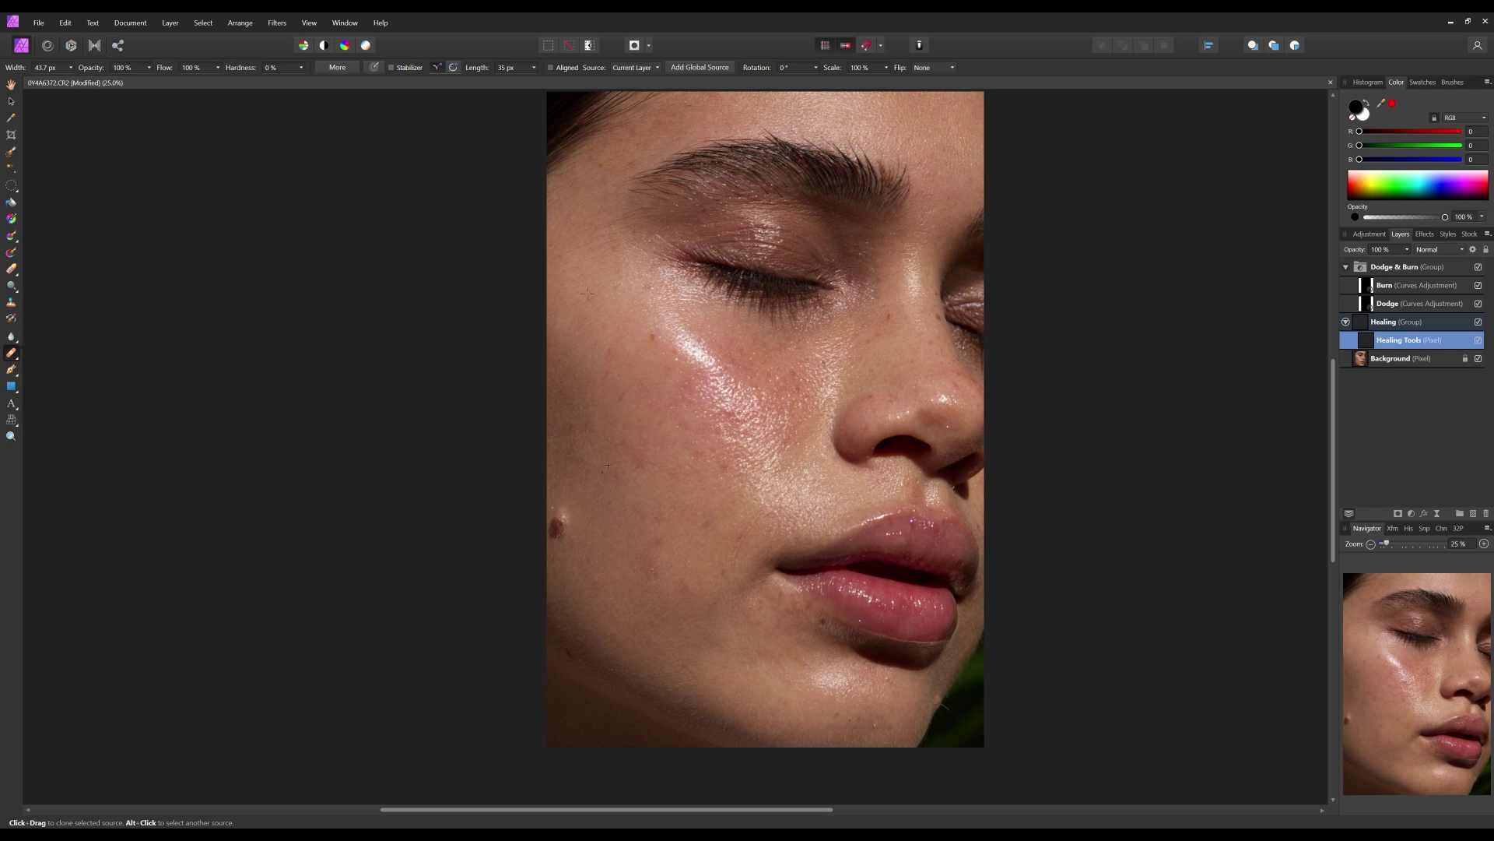
- Set the Healing Brush source to Current Layer & Below
scroll(588, 293, "up", 4)
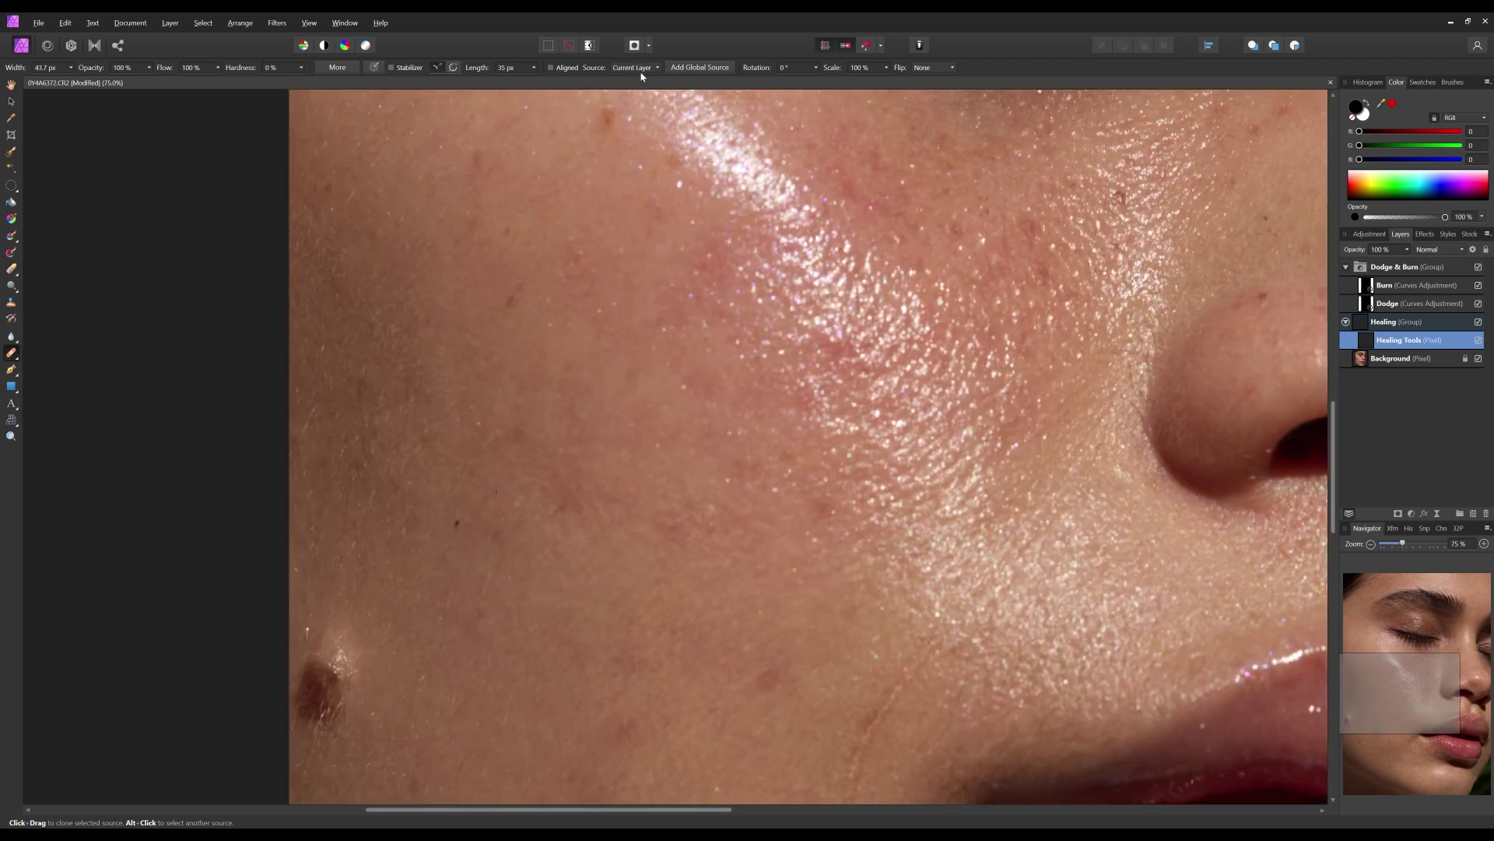
left_click(634, 68)
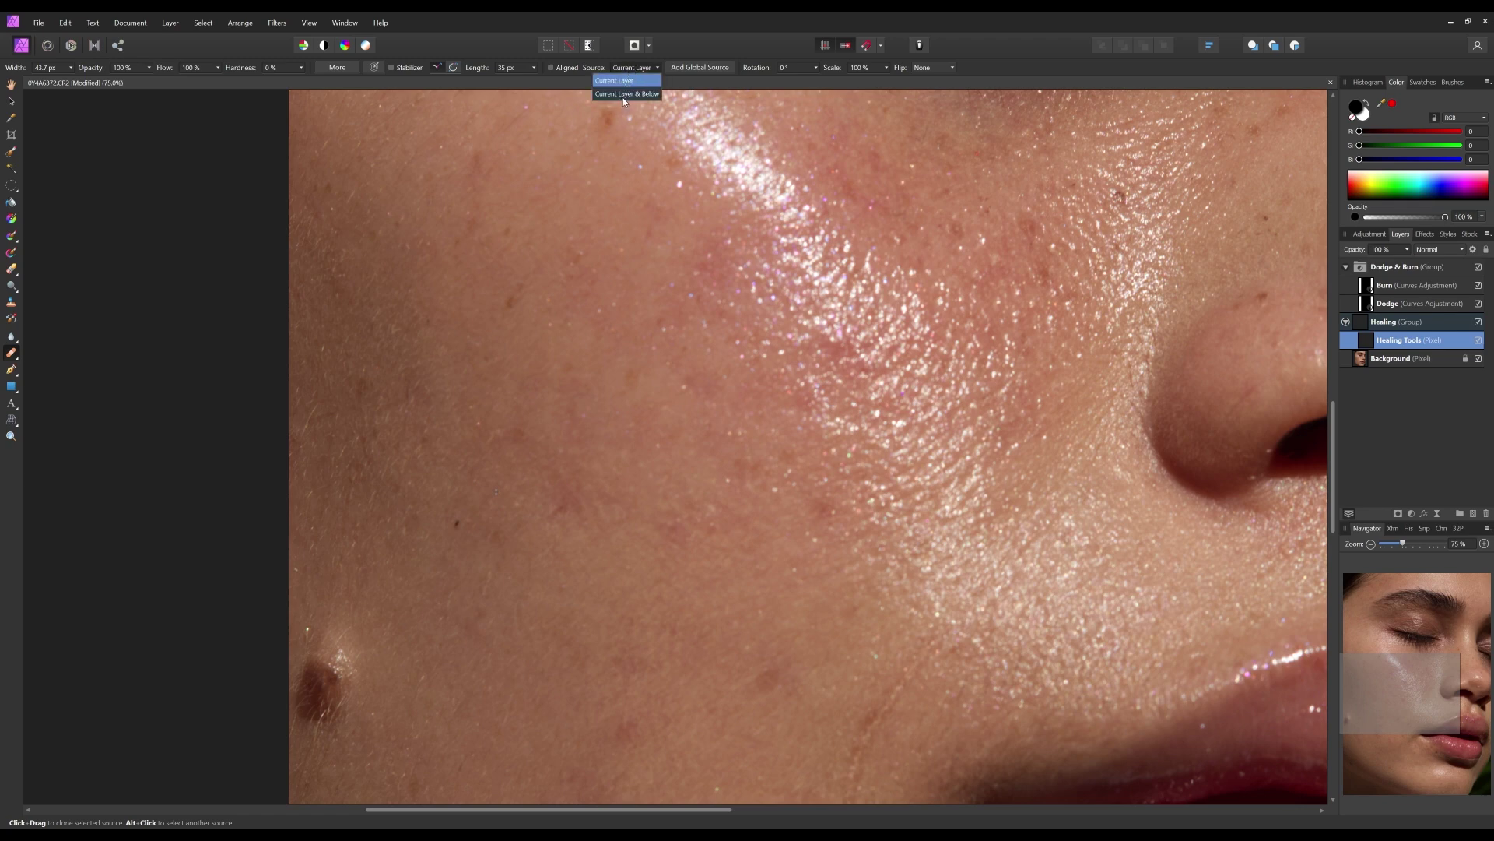
left_click(622, 94)
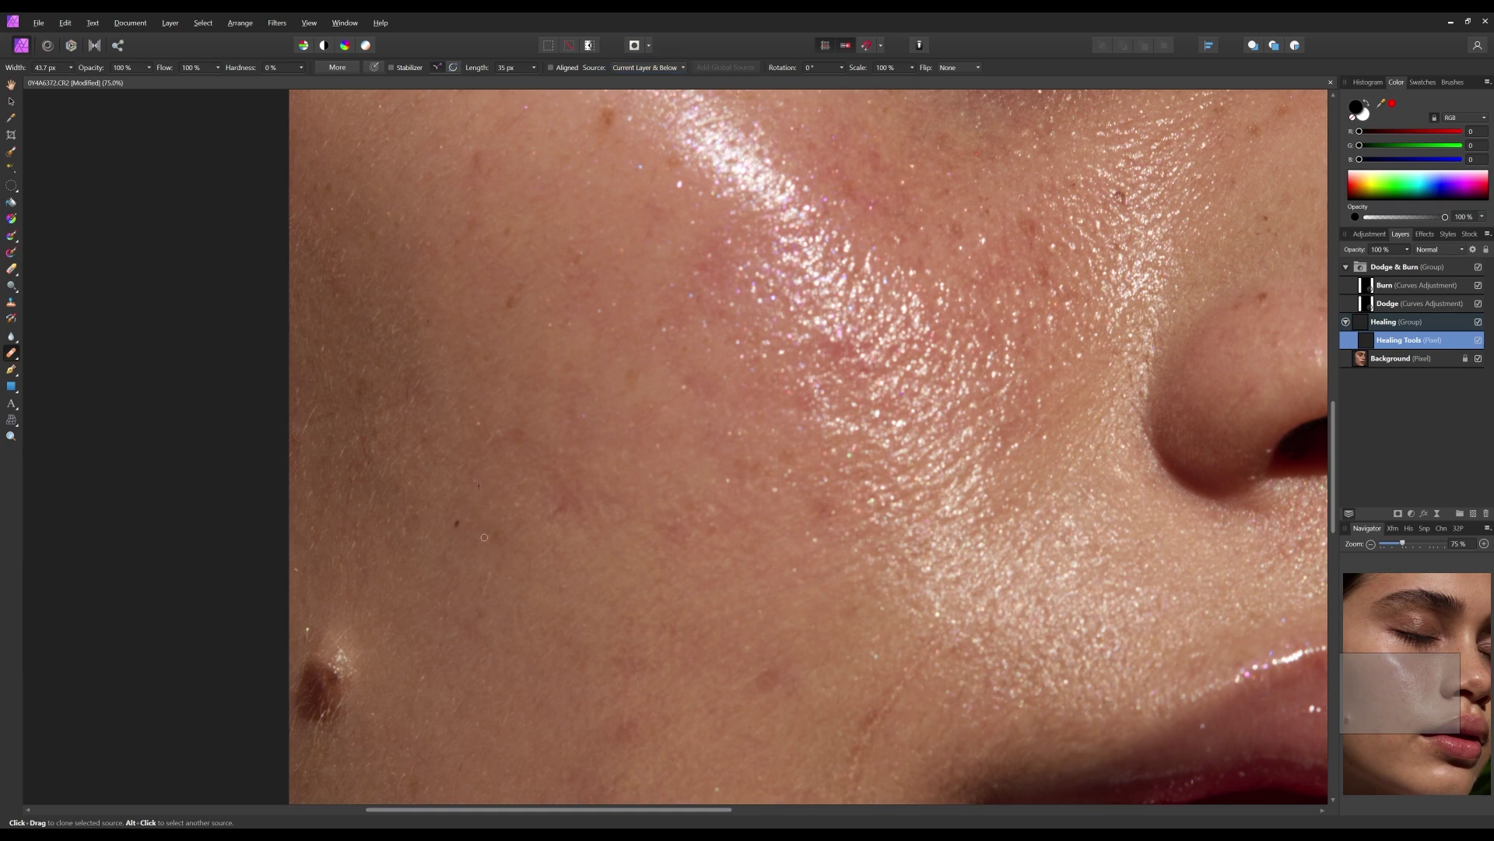
- Enlarge the healing brush to 66.5 px and heal the small dark spots on the outer cheek with nearby clean skin
key("bracketright")
key("bracketright")
key("bracketright")
left_click(456, 523)
left_click(320, 505, "alt")
left_click(302, 470, "alt")
left_click(357, 494, "alt")
left_click(424, 486, "alt")
- Enlarge the healing brush to 101.2 px and heal the crease between the cheek and the corner of the mouth
scroll(498, 614, "down", 3)
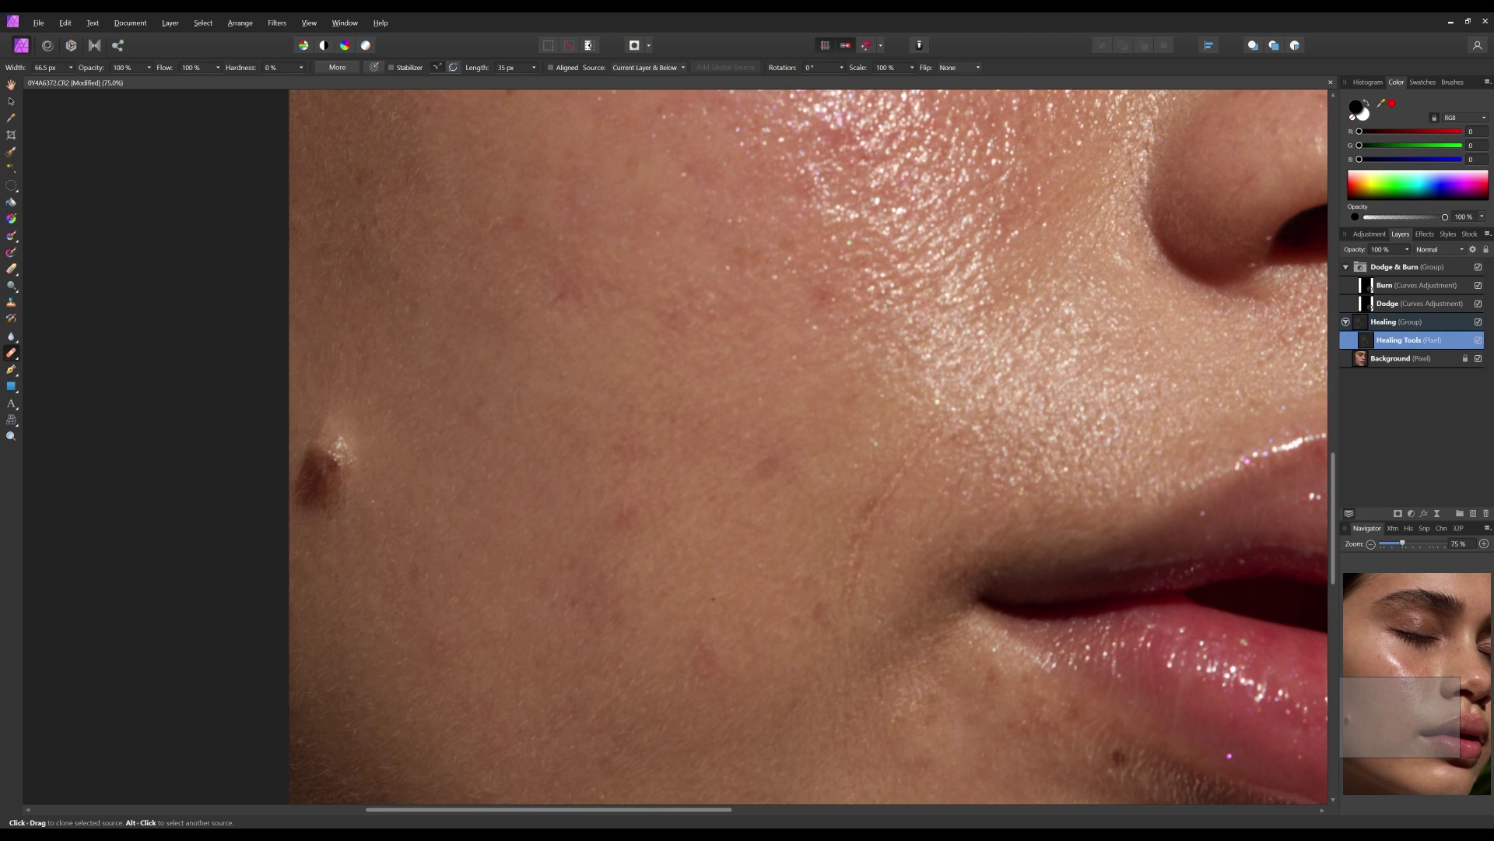
scroll(611, 668, "down", 3)
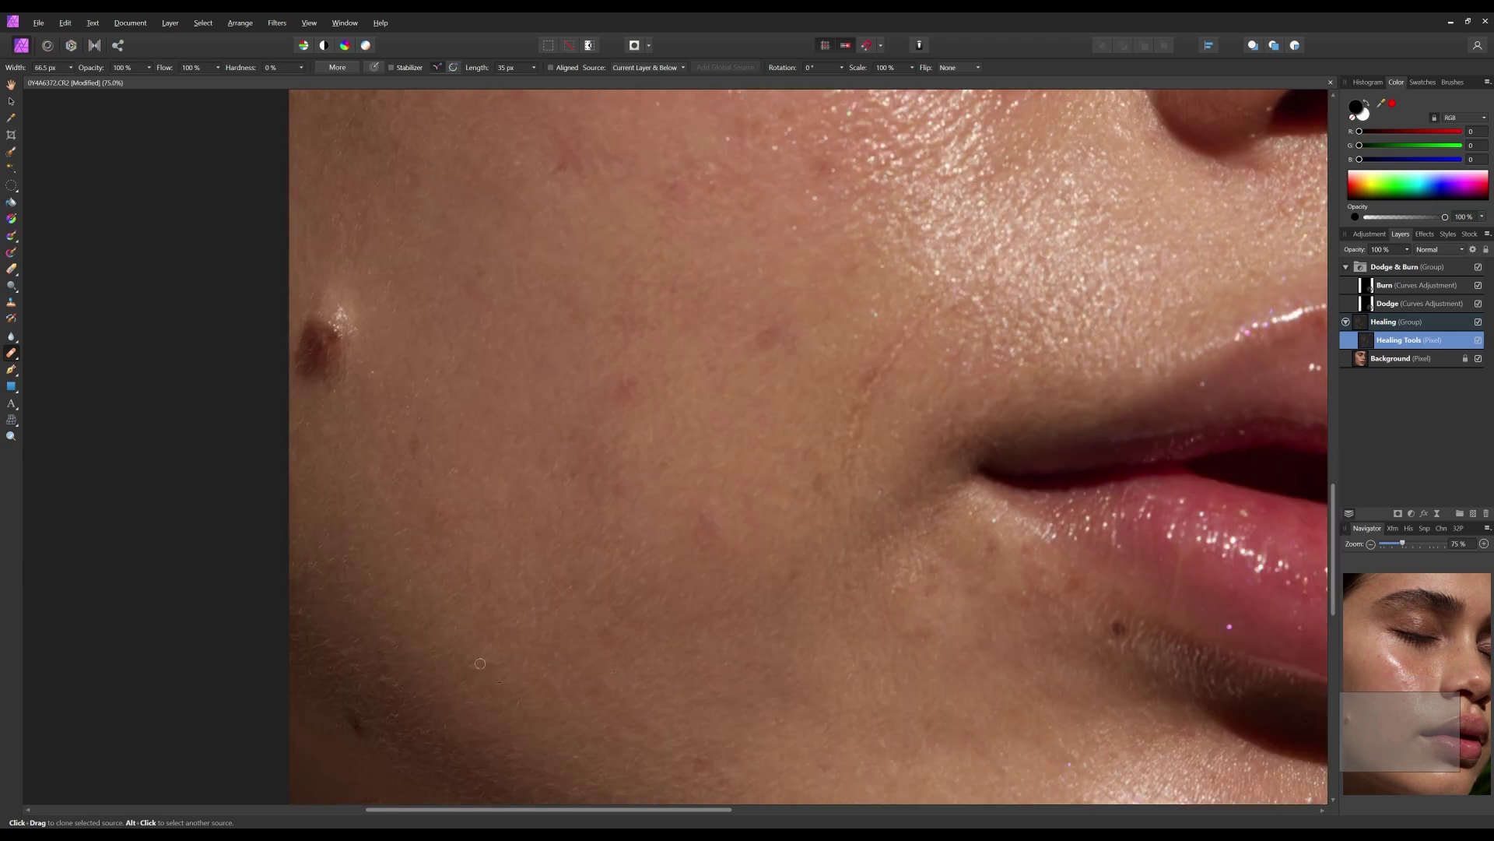
key("bracketright")
key("bracketright")
key("bracketright")
mouse_move(934, 306)
left_mouse_down()
mouse_move(866, 405)
mouse_move(864, 434)
left_mouse_up()
- Examine the chin, lips, nose, eye and forehead for remaining blemishes
left_click_drag(1333, 502, 1333, 554)
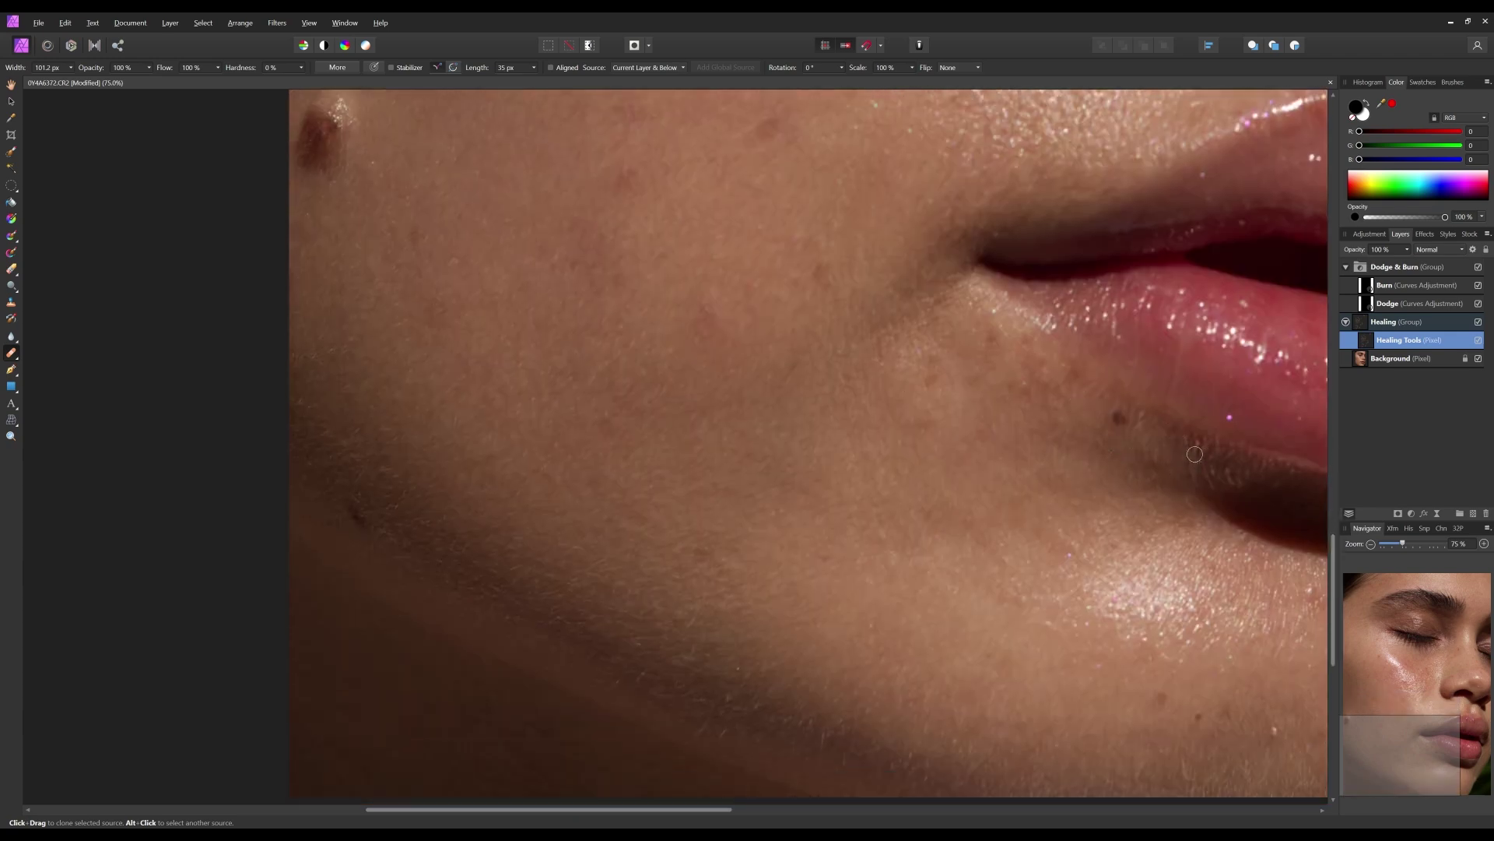
left_click_drag(705, 809, 806, 807)
scroll(1242, 584, "down", 2)
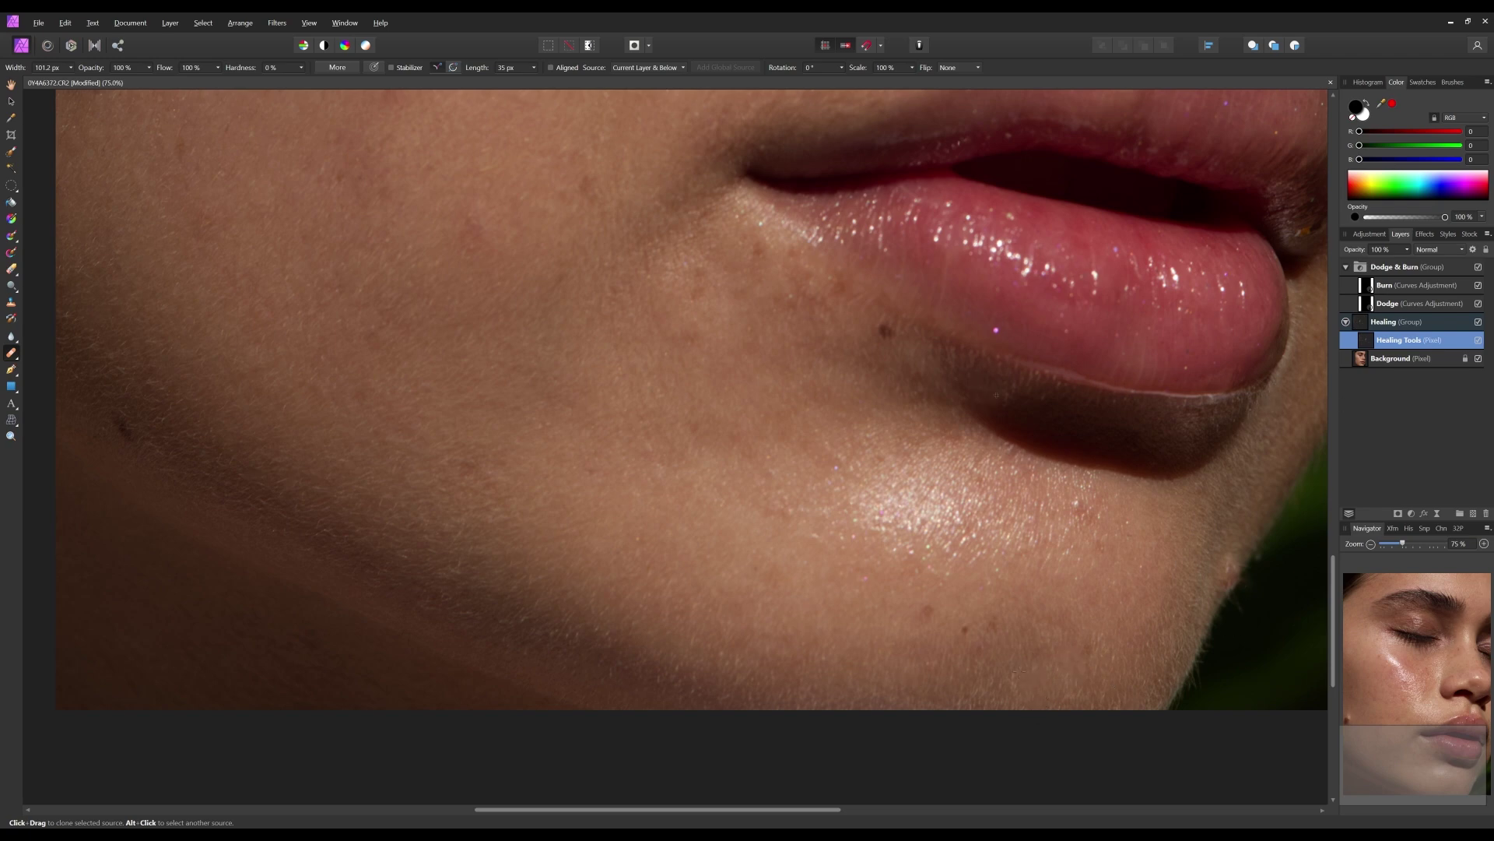
scroll(1256, 577, "up", 3)
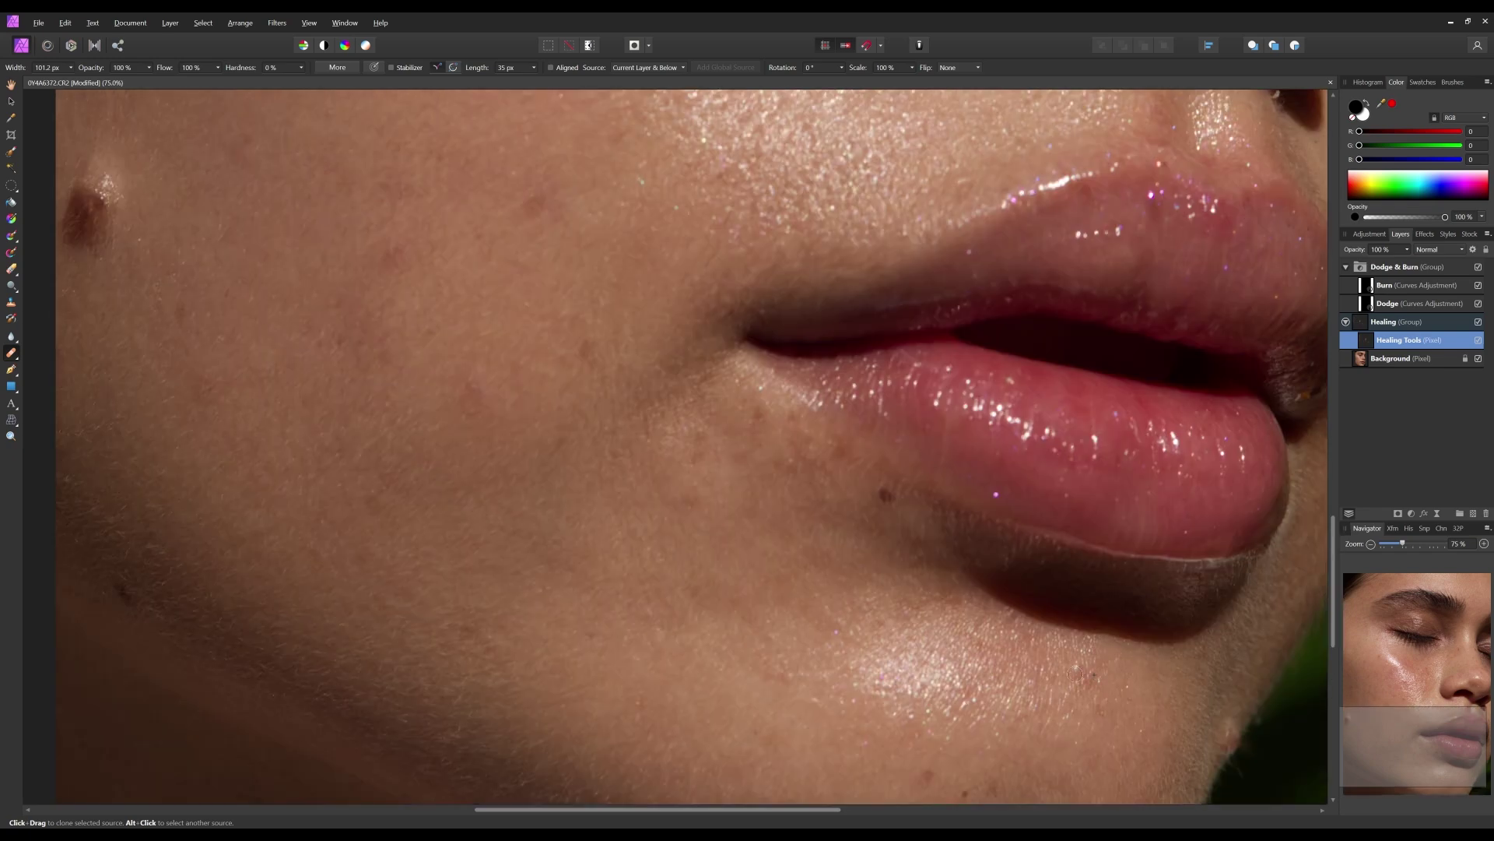
scroll(1337, 577, "up", 5)
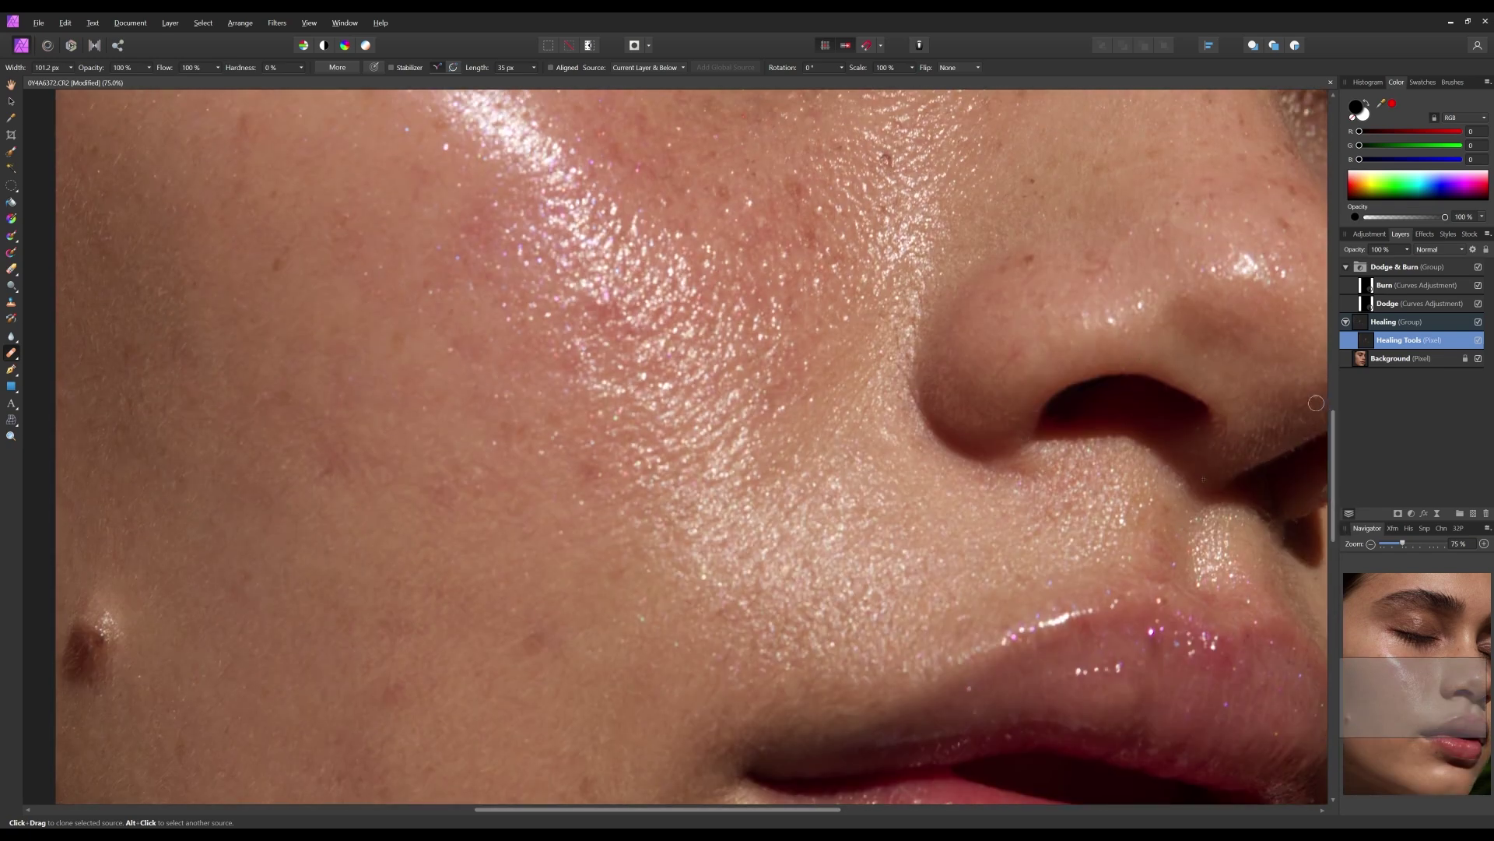
scroll(1284, 420, "up", 3)
scroll(1014, 538, "up", 5)
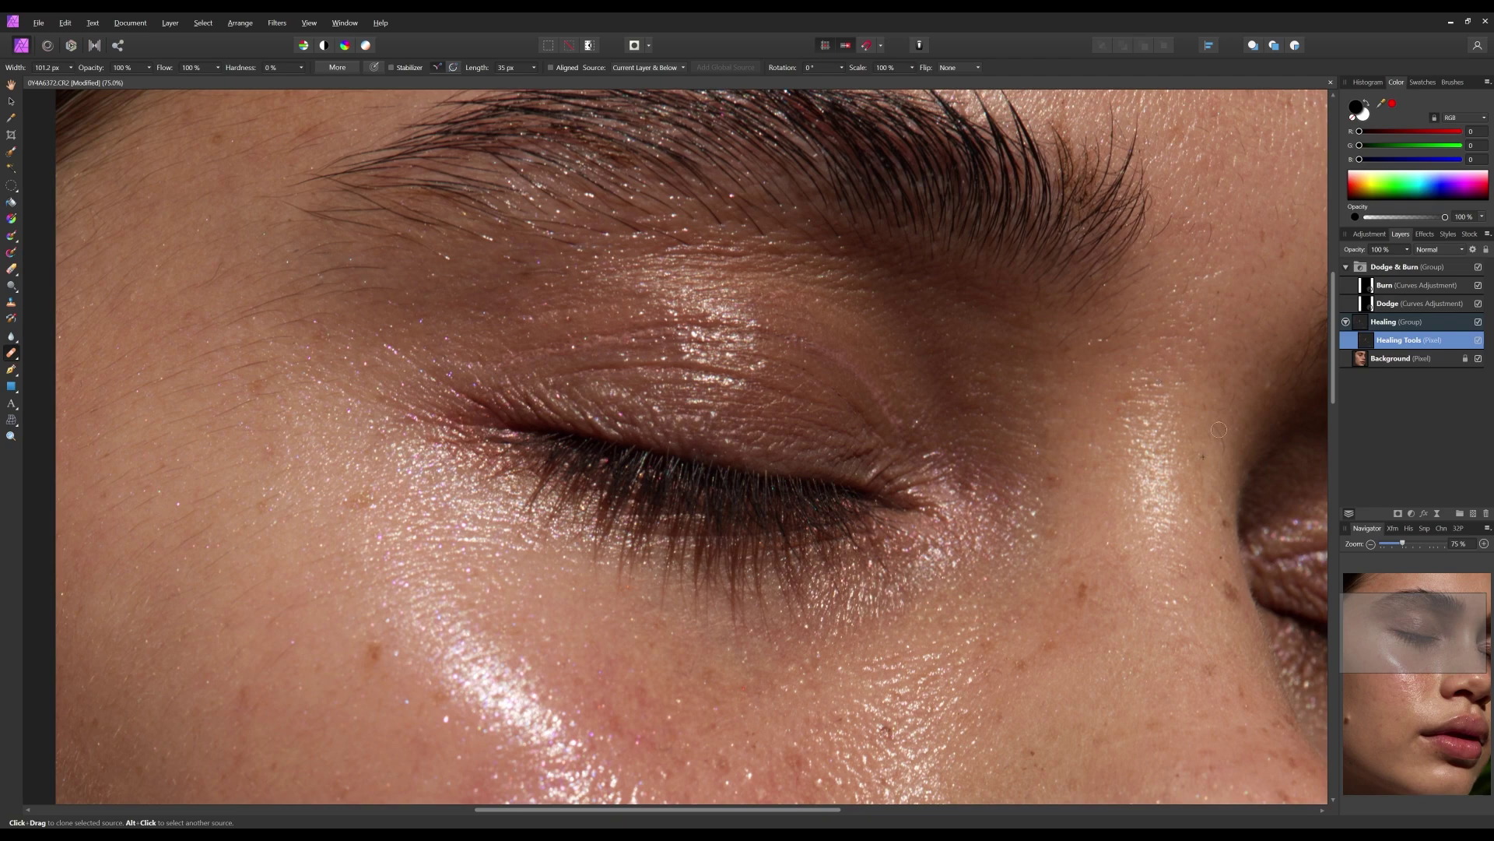
scroll(1183, 308, "up", 2)
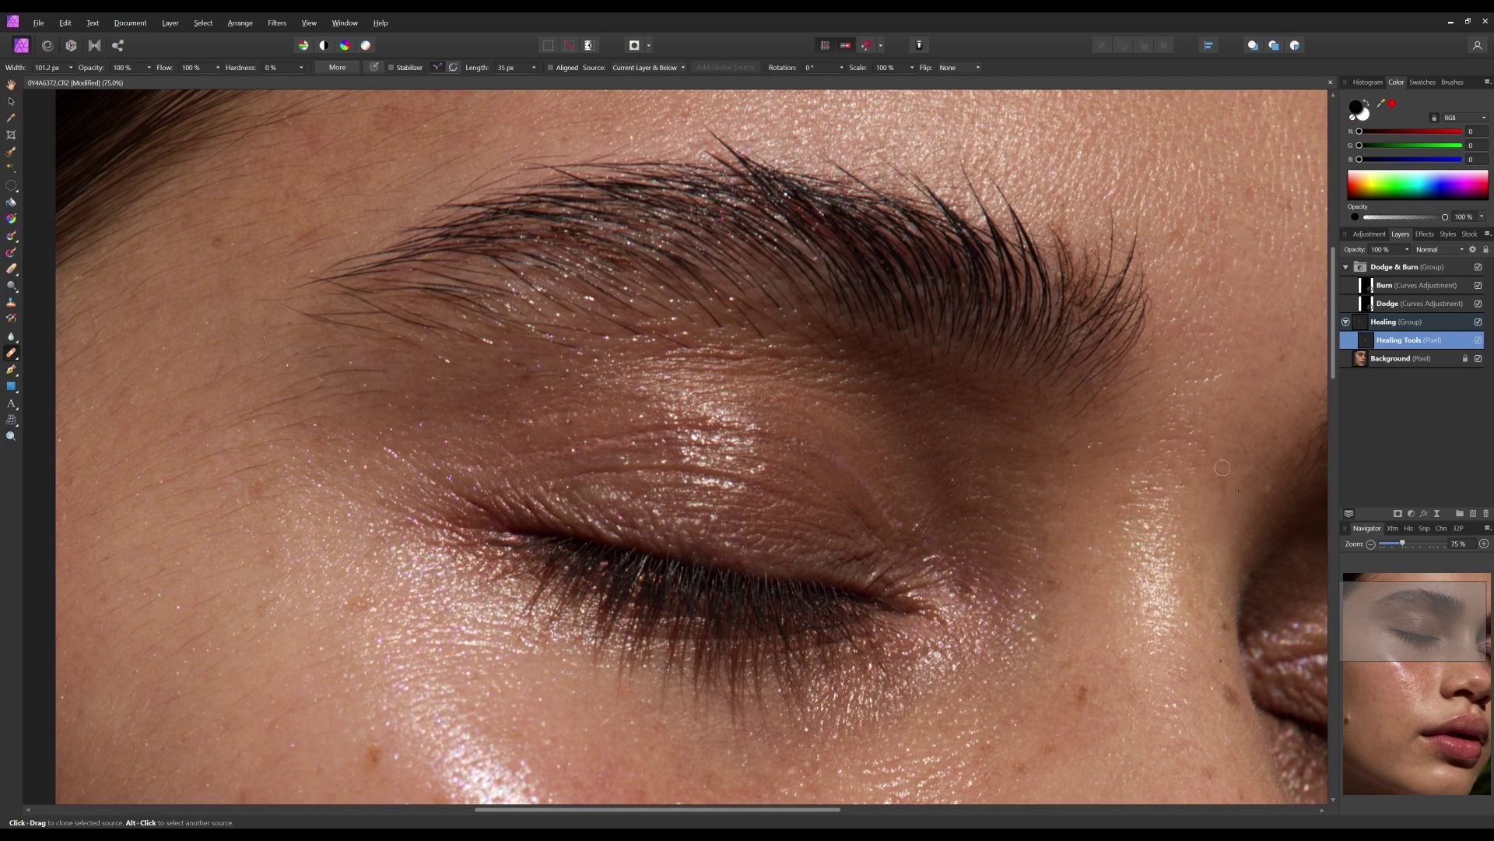
scroll(257, 609, "up", 3)
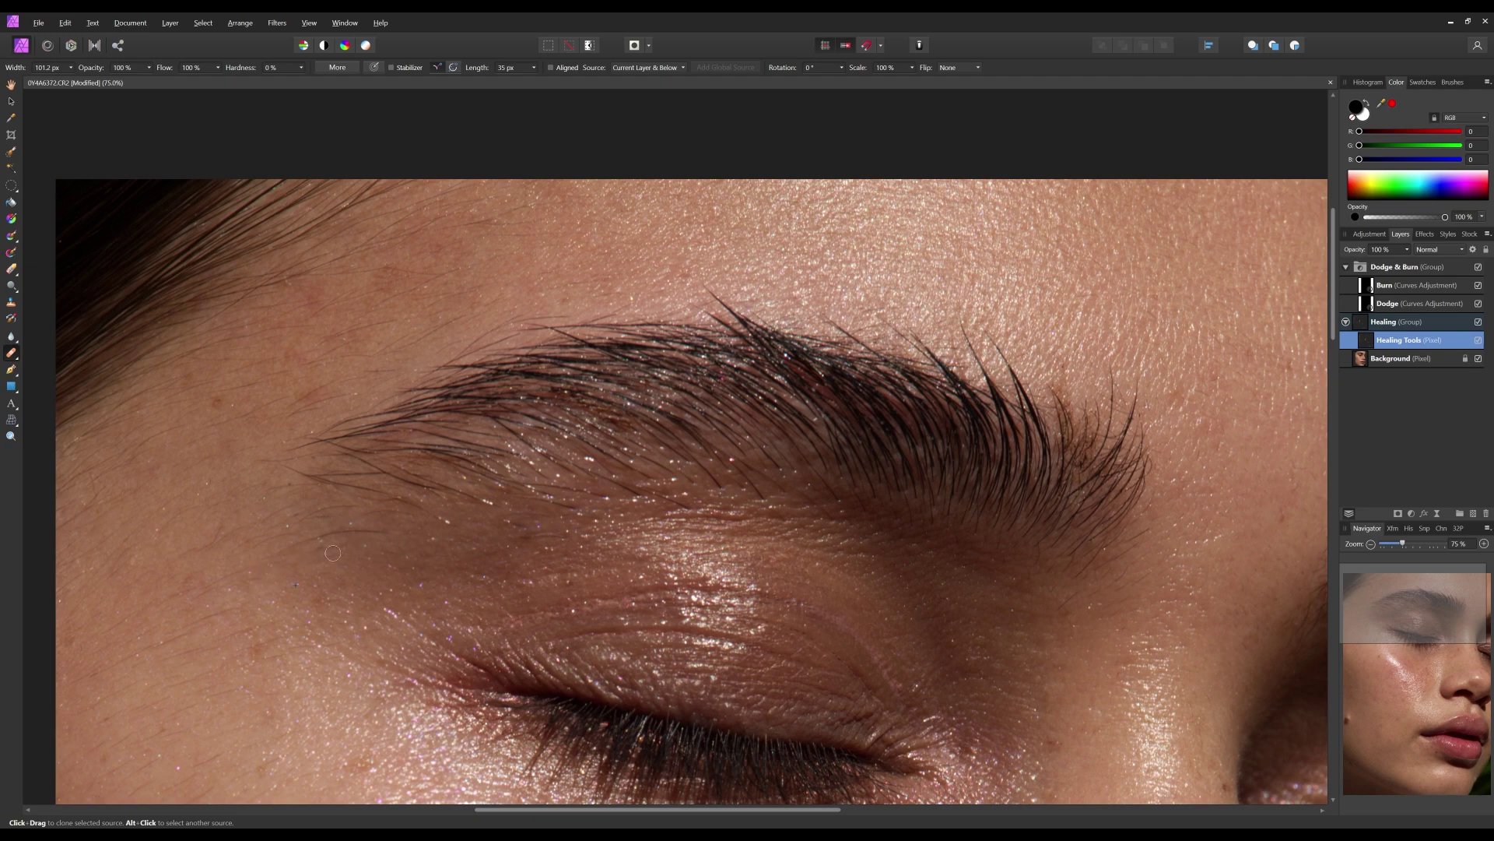
- Heal the stray brow hairs below the outer end of the eyebrow and the spots around the temple and forehead
left_click(494, 532, "alt")
mouse_move(516, 537)
left_mouse_down()
mouse_move(495, 501)
mouse_move(569, 501)
left_mouse_up()
left_click_drag(623, 809, 523, 809)
left_click_drag(1333, 291, 1333, 322)
left_click(419, 511, "alt")
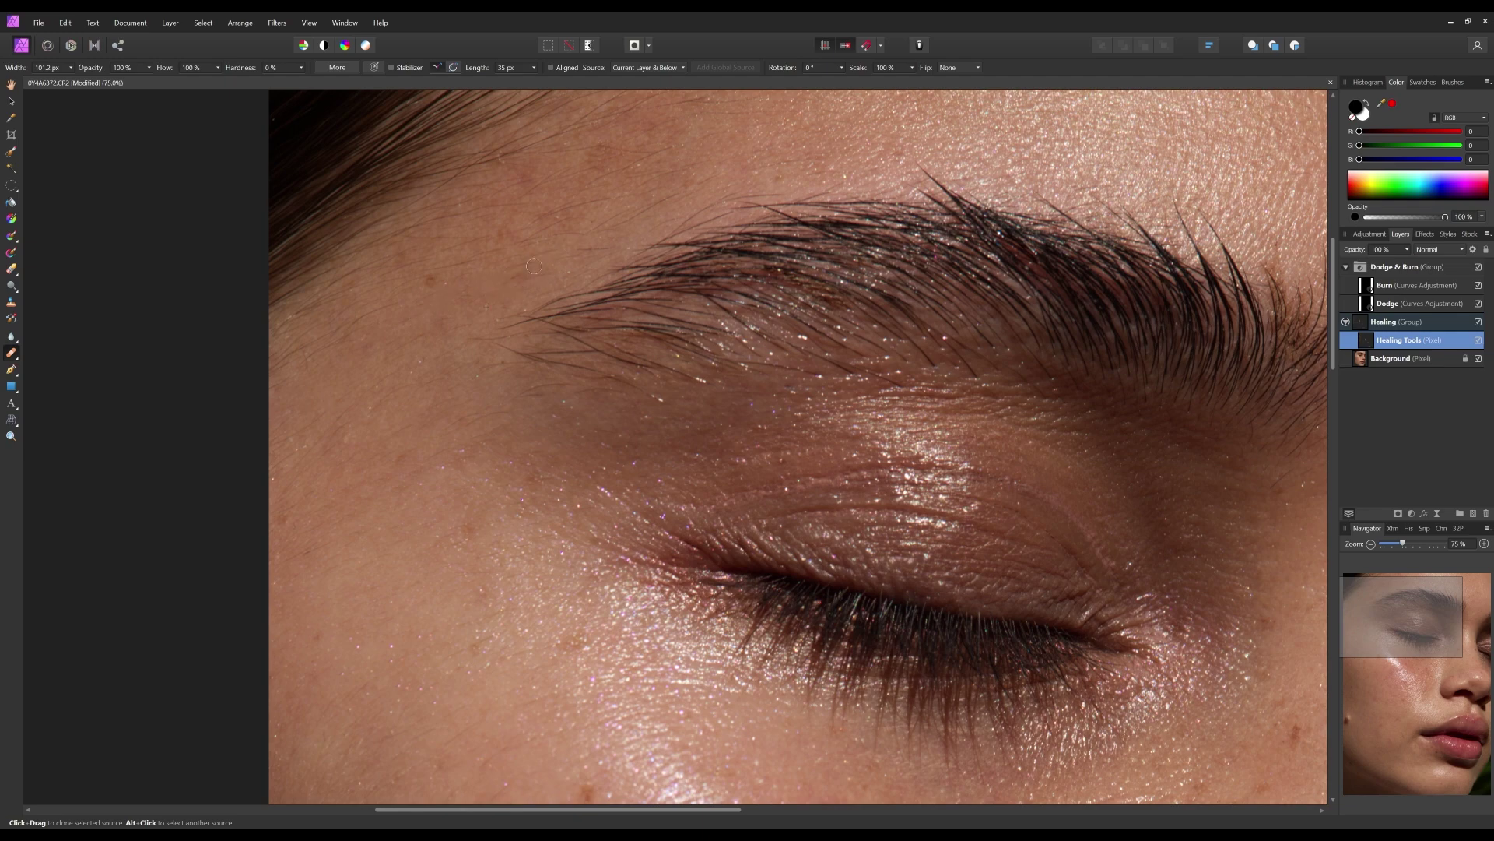
scroll(1179, 355, "up", 2)
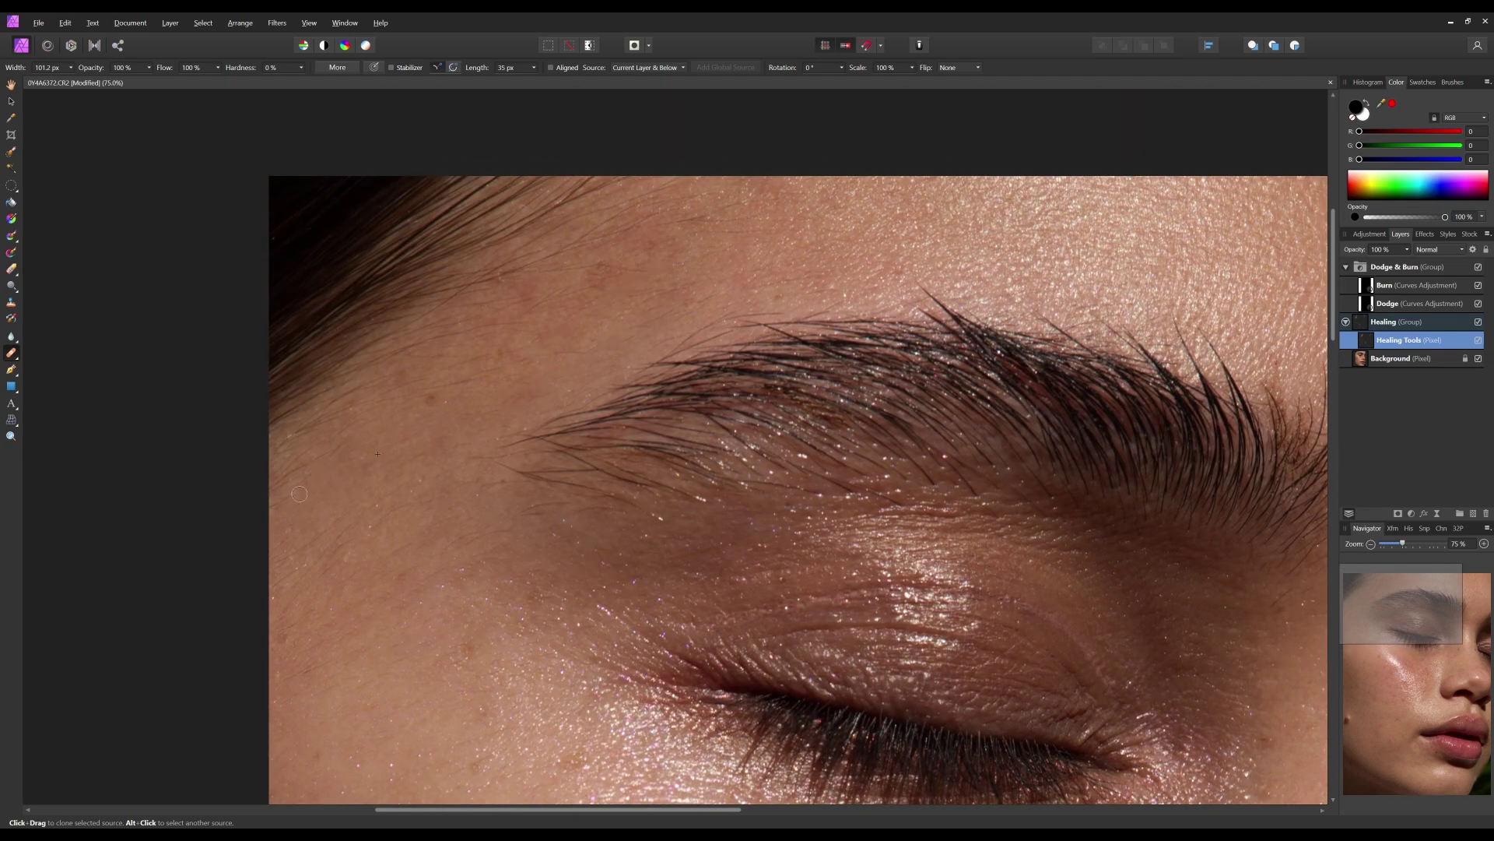
left_click(688, 271, "alt")
scroll(756, 217, "down", 5)
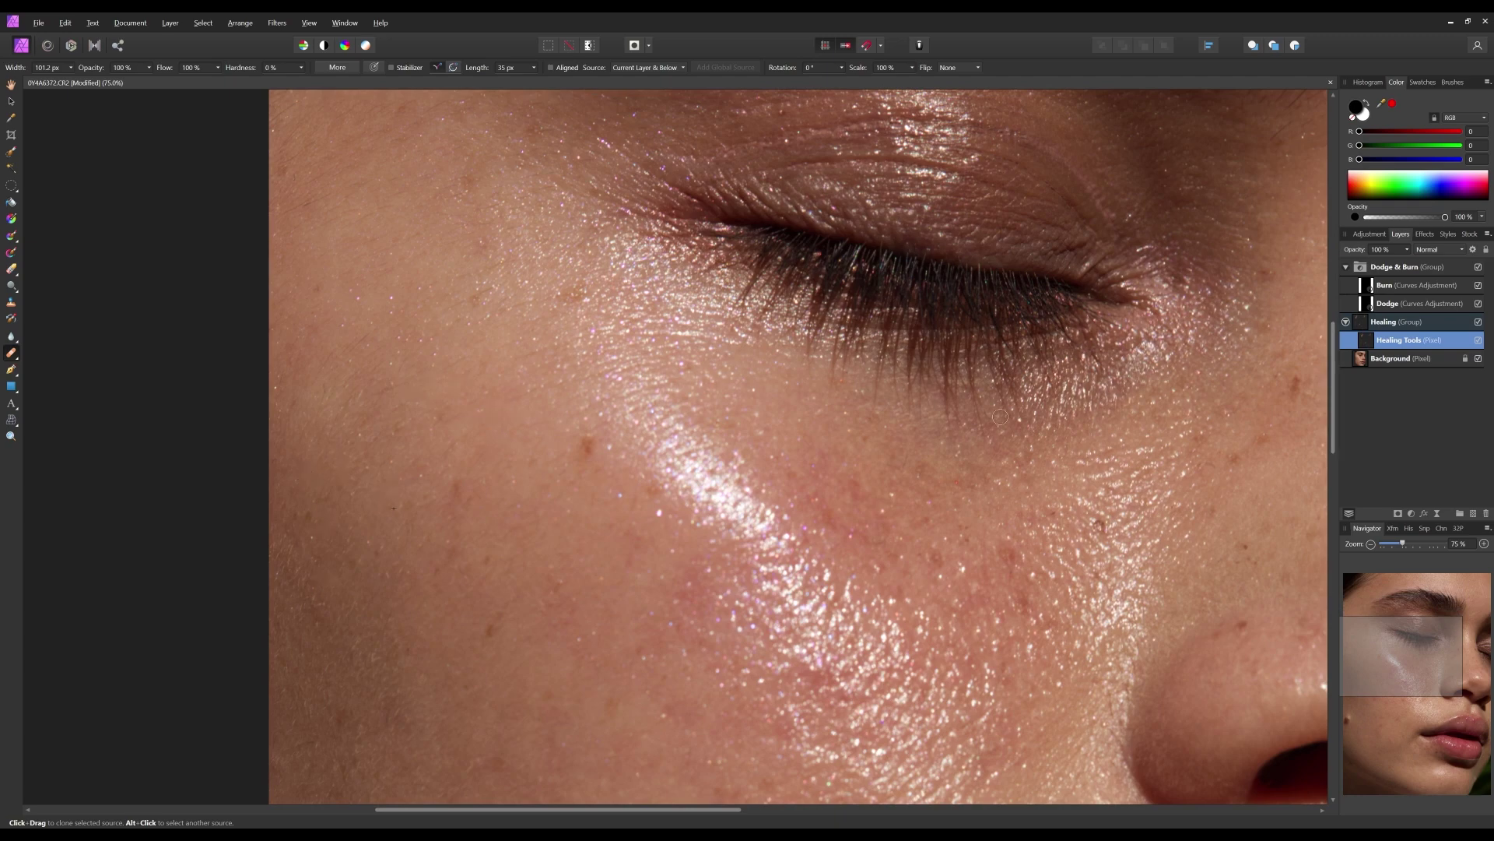
- View the whole portrait and a close-up of the cheek, and compare it with the Healing Tools layer hidden and shown
key("z")
right_click(870, 414)
left_click(957, 447)
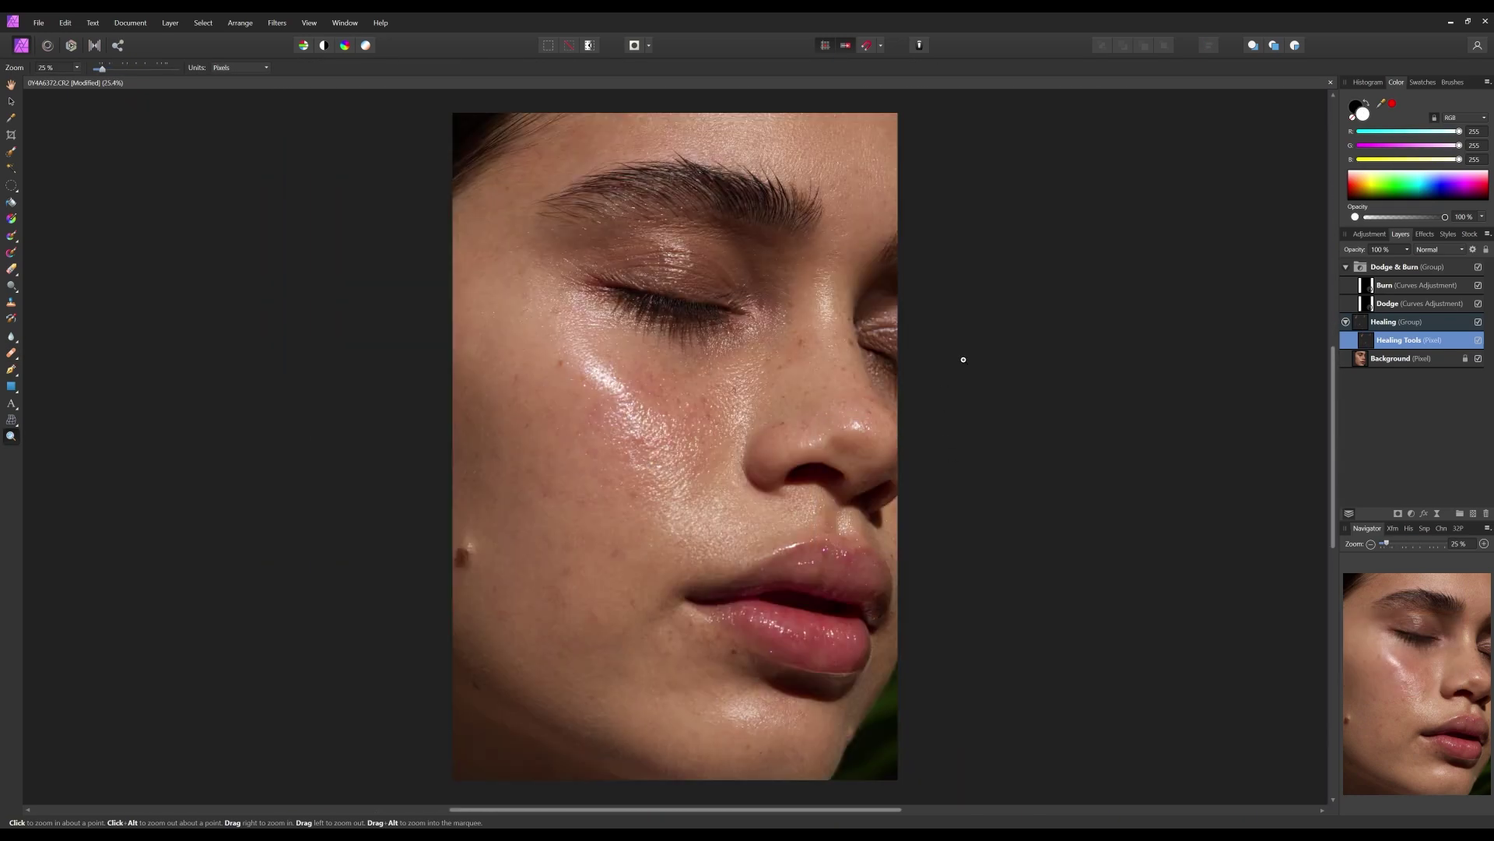
double_click(587, 338)
key("j")
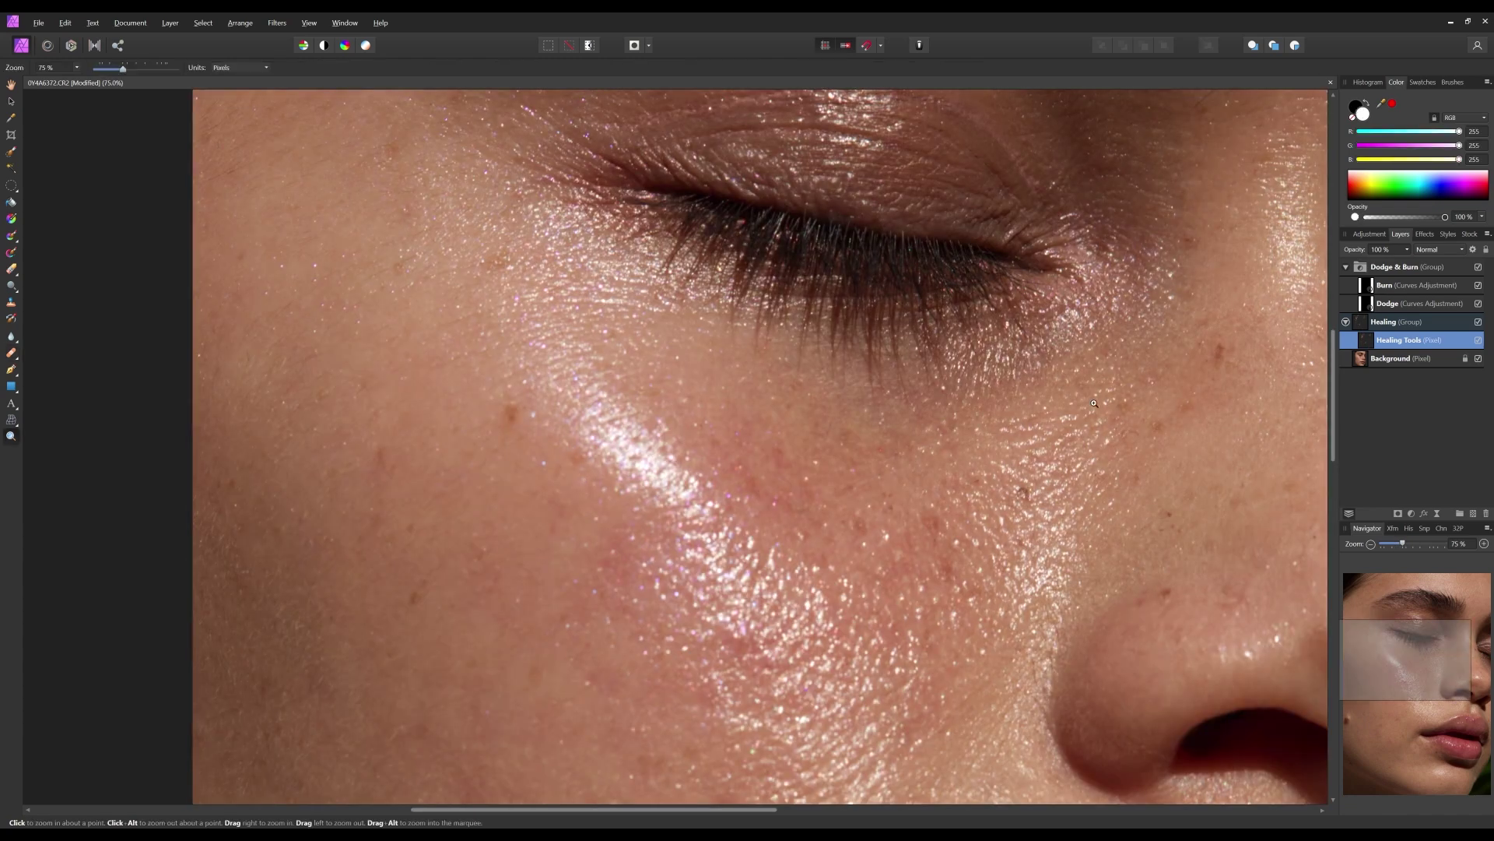
key("z")
key("ctrl+0")
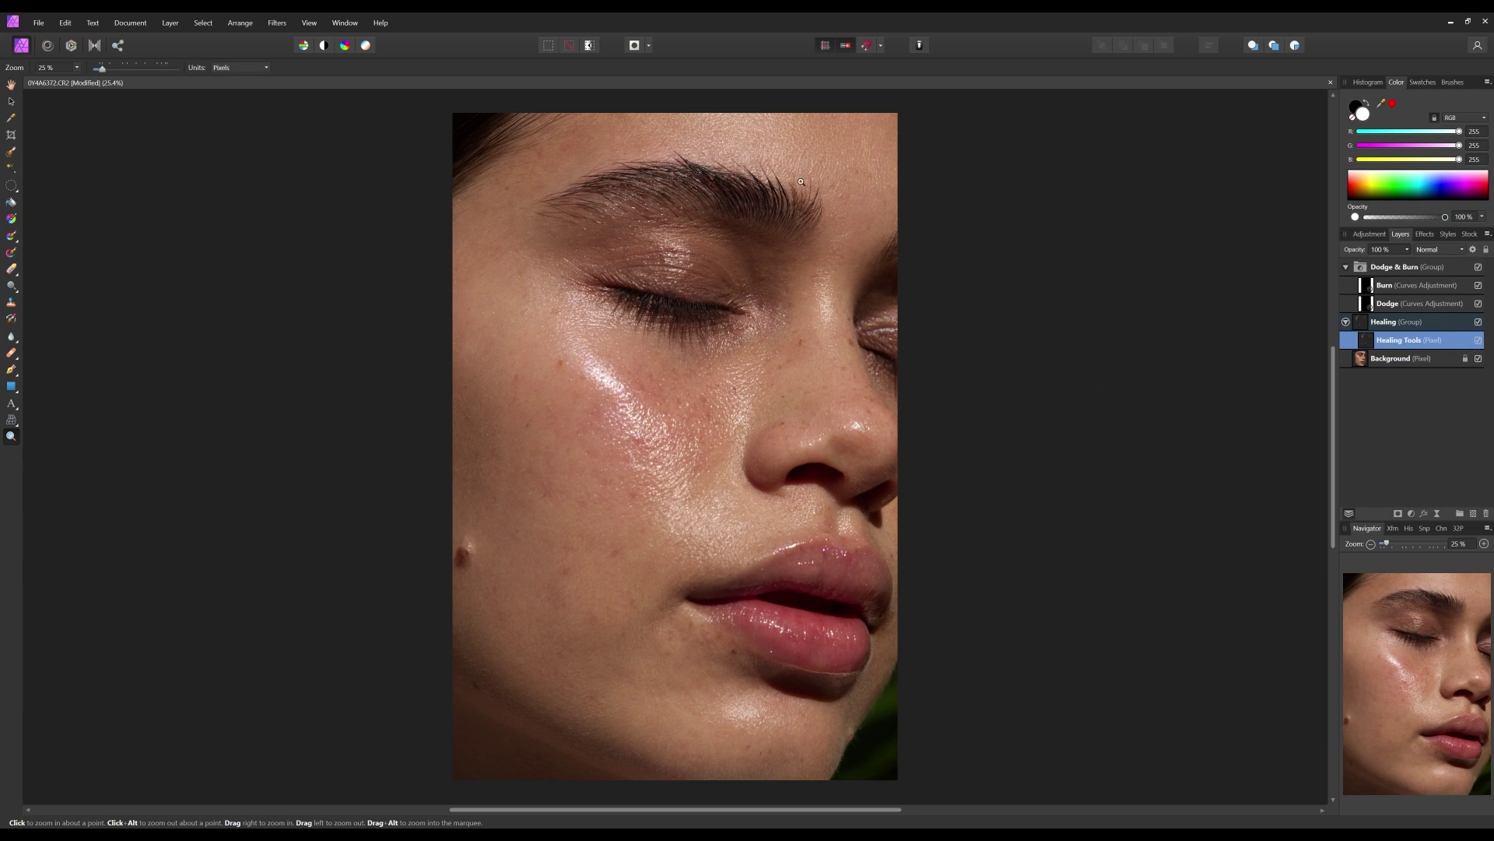
left_click(1478, 340)
left_click(1478, 341)
- Select the Dodge adjustment and examine the cheek, nose, mouth and chin for uneven light and dark patches
left_click(1388, 304)
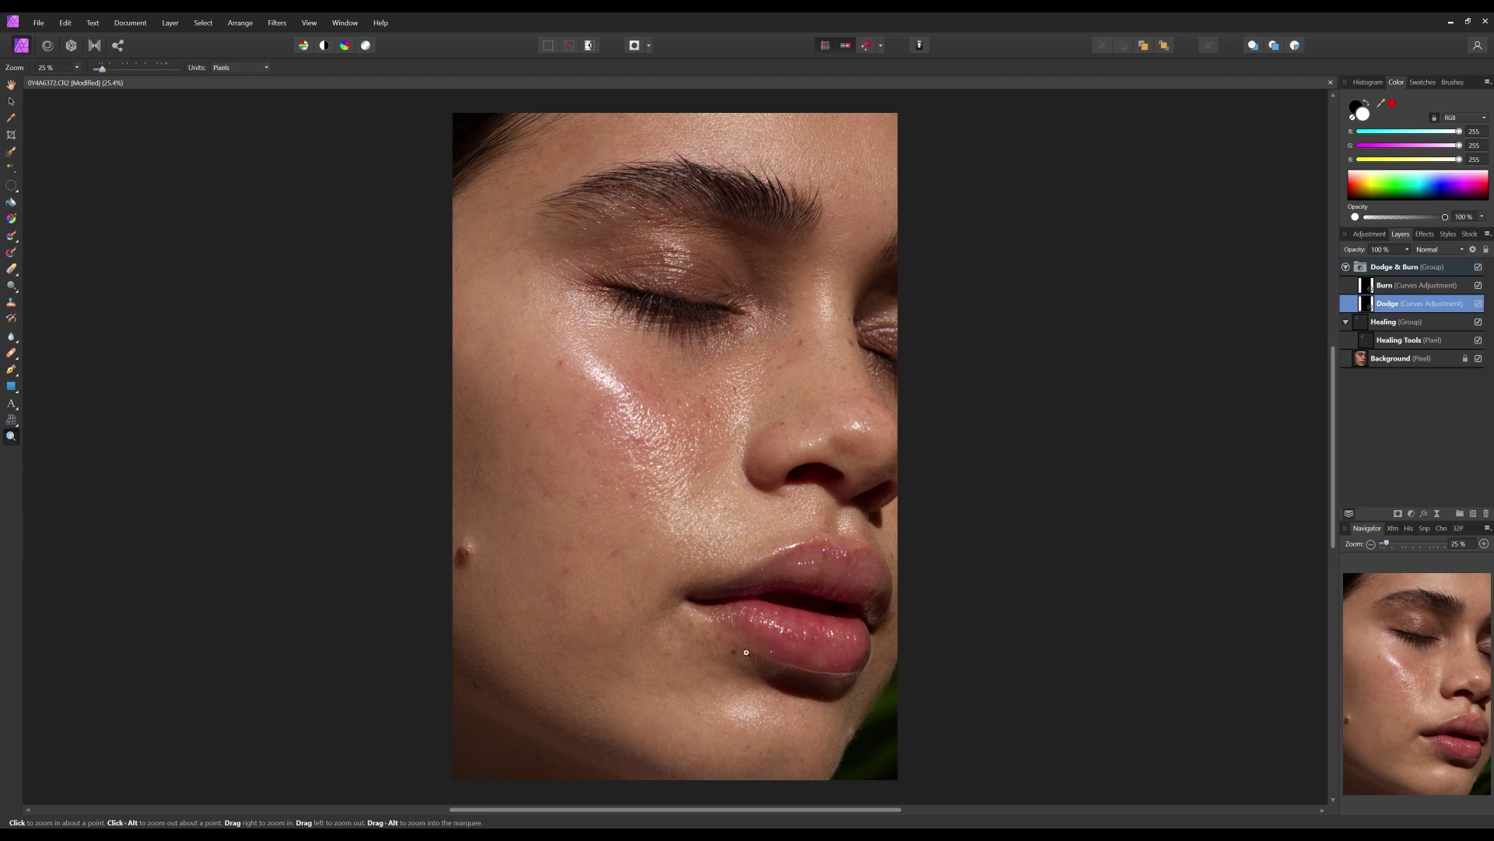
left_click(646, 660)
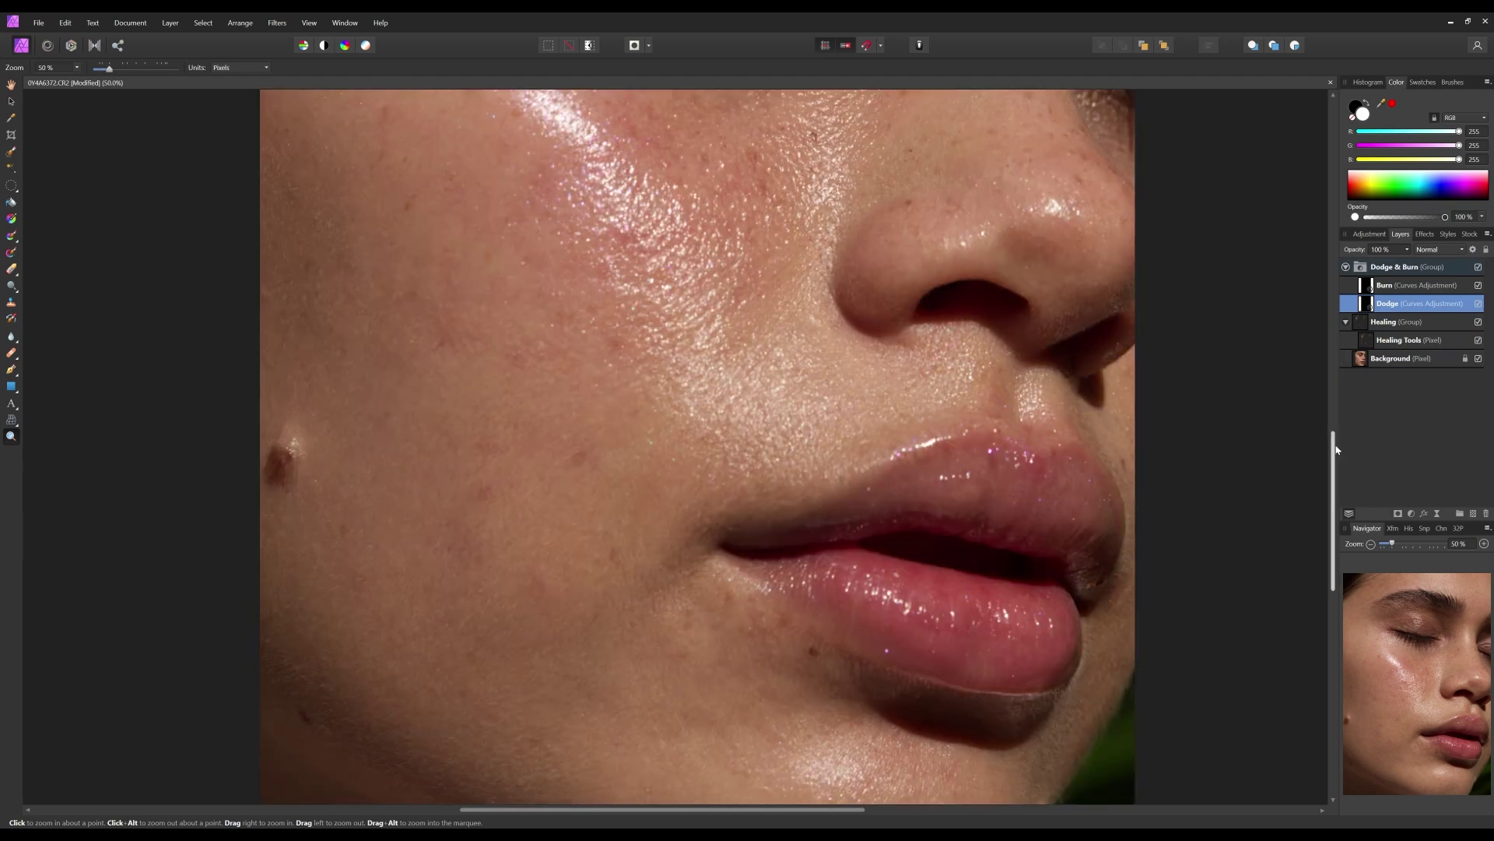
scroll(1333, 447, "down", 3)
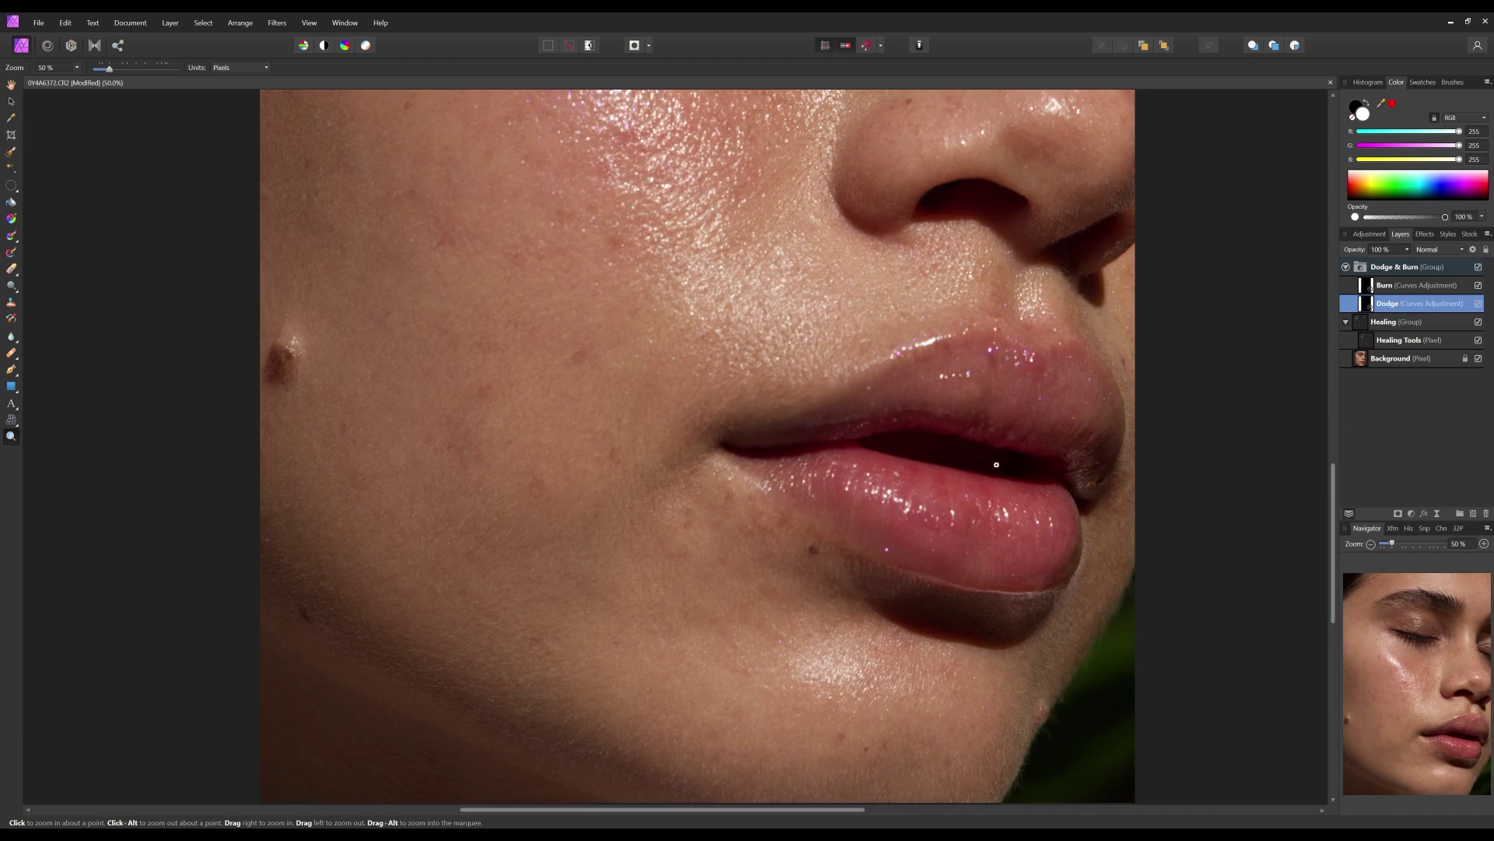
scroll(1335, 467, "up", 4)
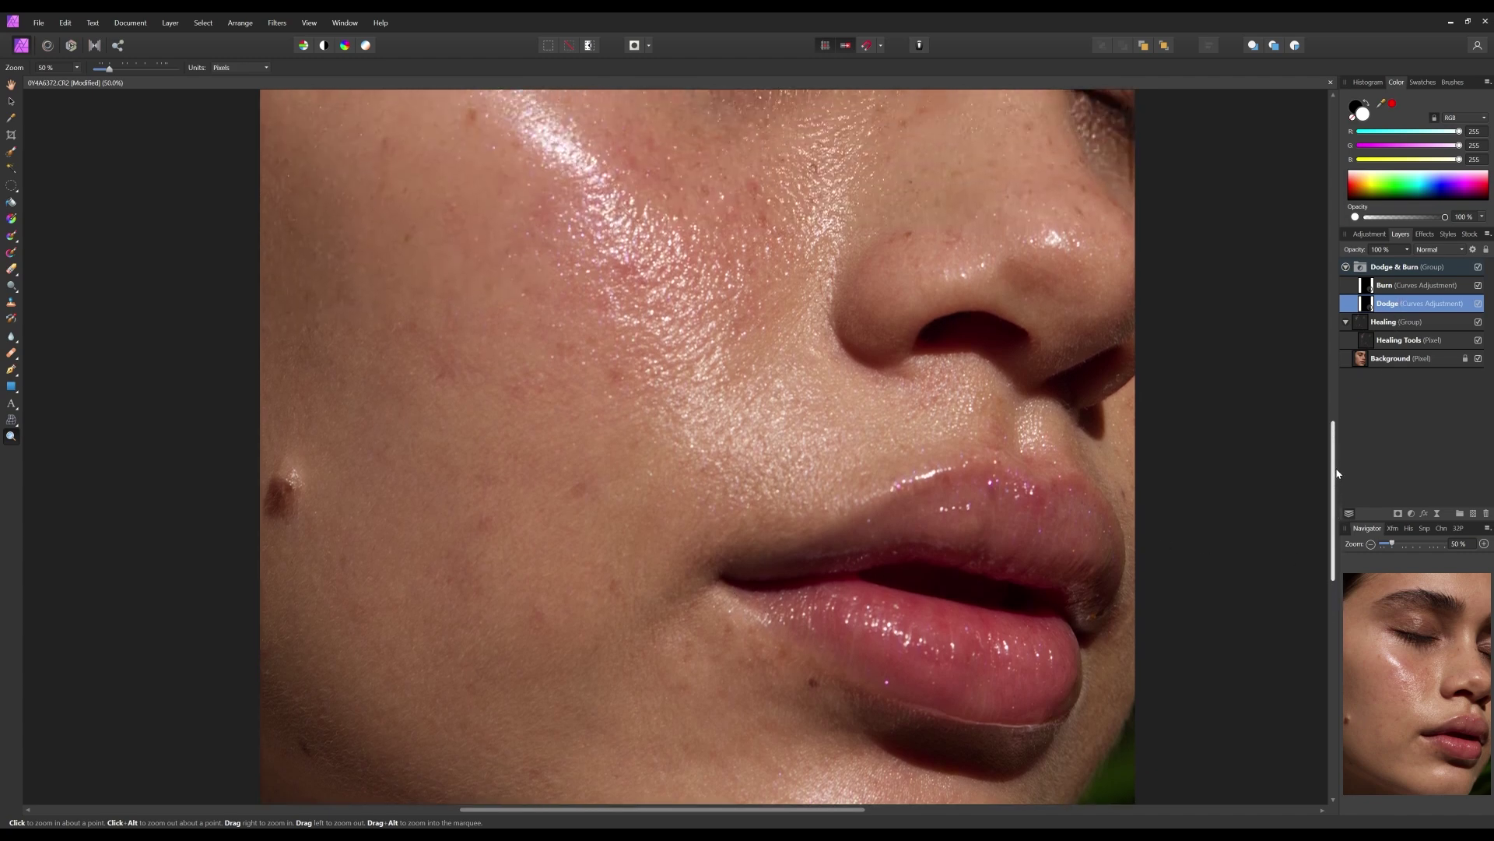
scroll(1337, 463, "up", 3)
scroll(1338, 441, "down", 4)
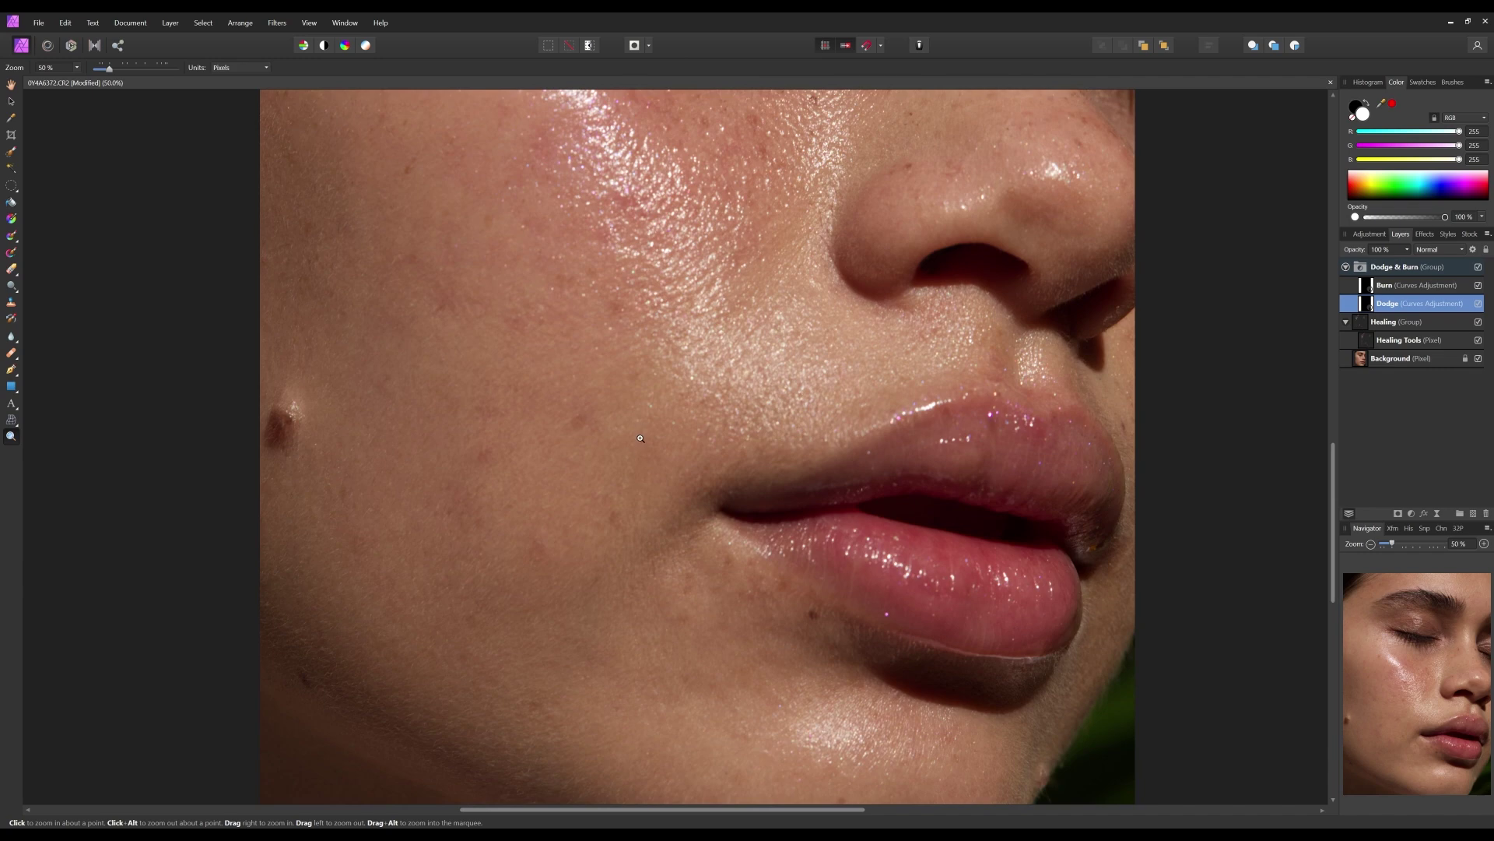
scroll(680, 499, "up", 5)
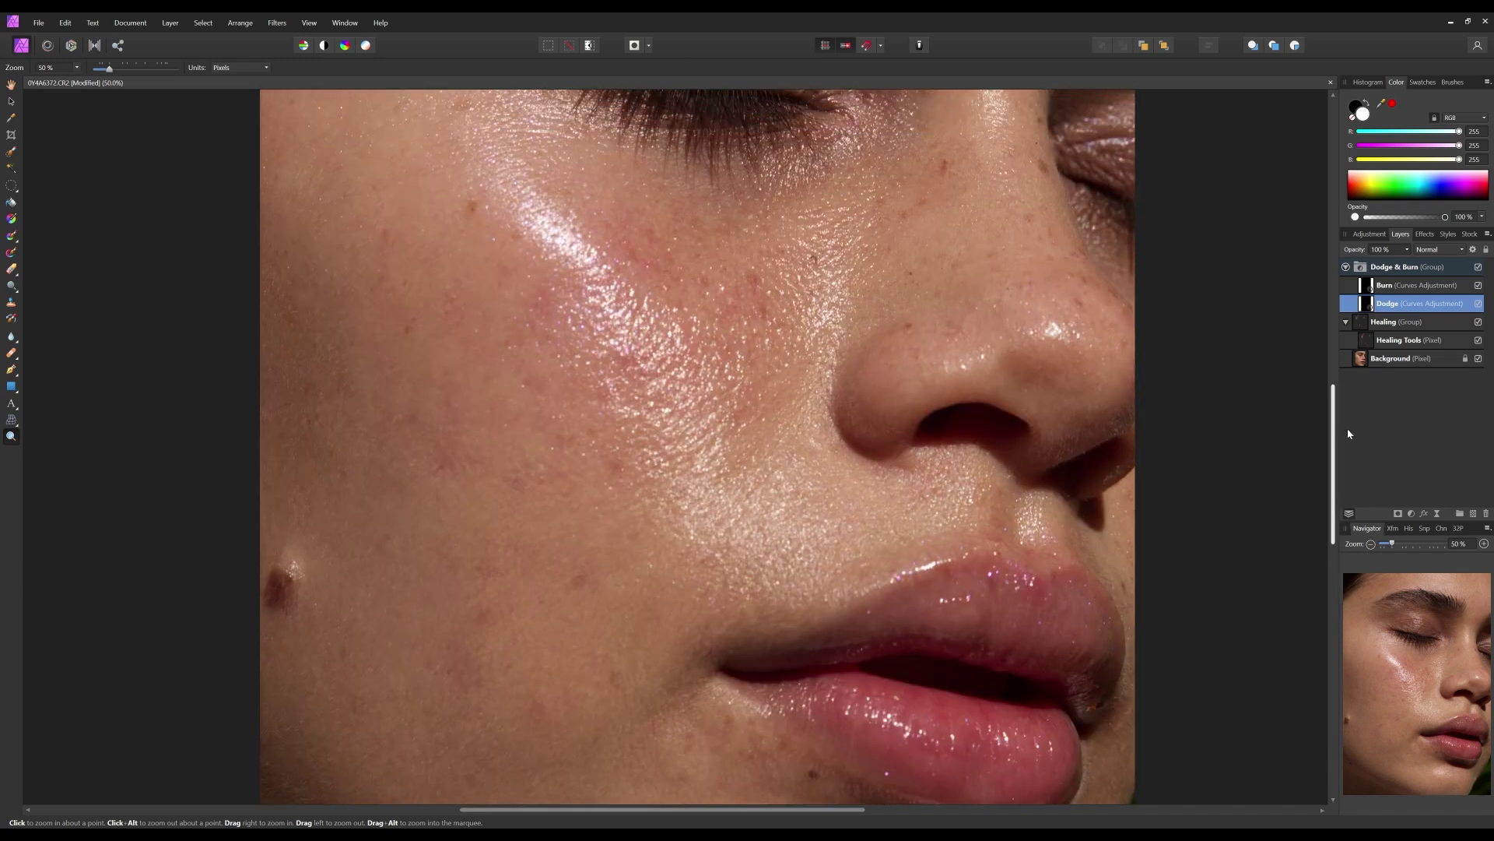
left_click_drag(1357, 398, 1338, 475)
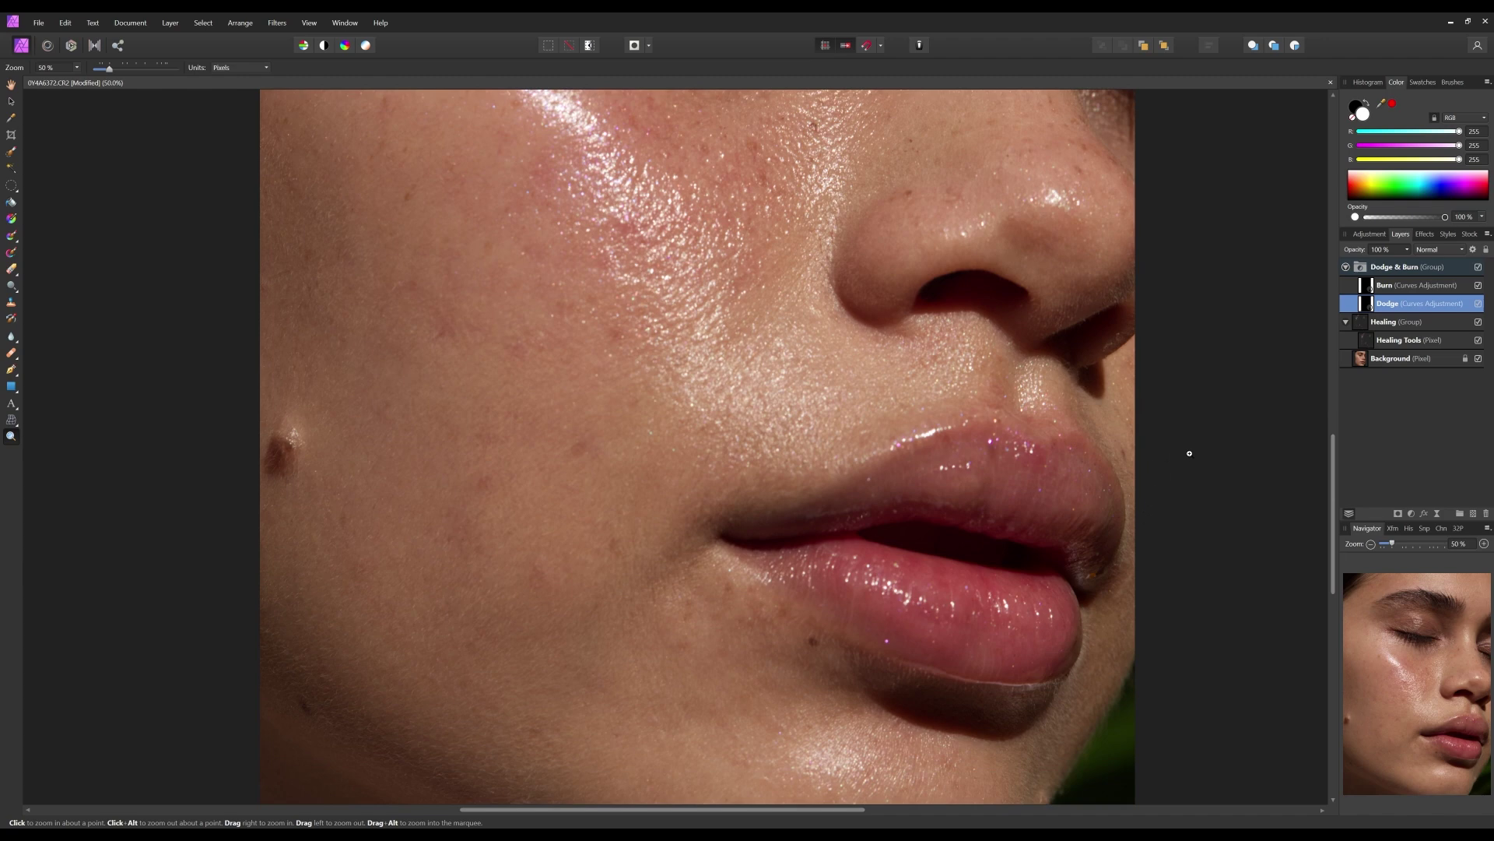
left_click_drag(1334, 458, 1336, 480)
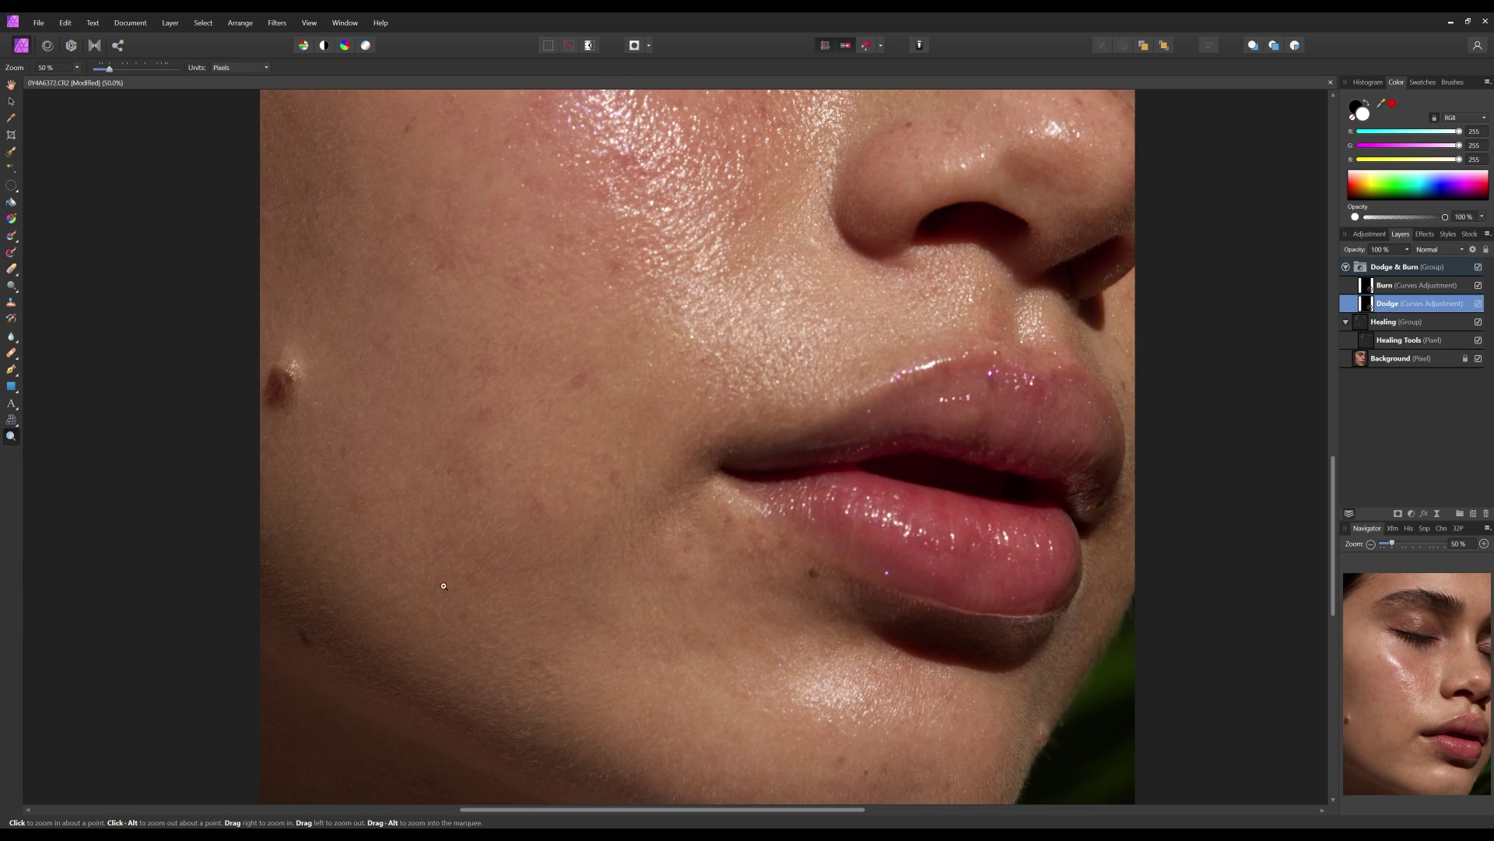
- Activate the Paint Brush with white as the foreground colour and reduce its width to 72.2 px
key("b")
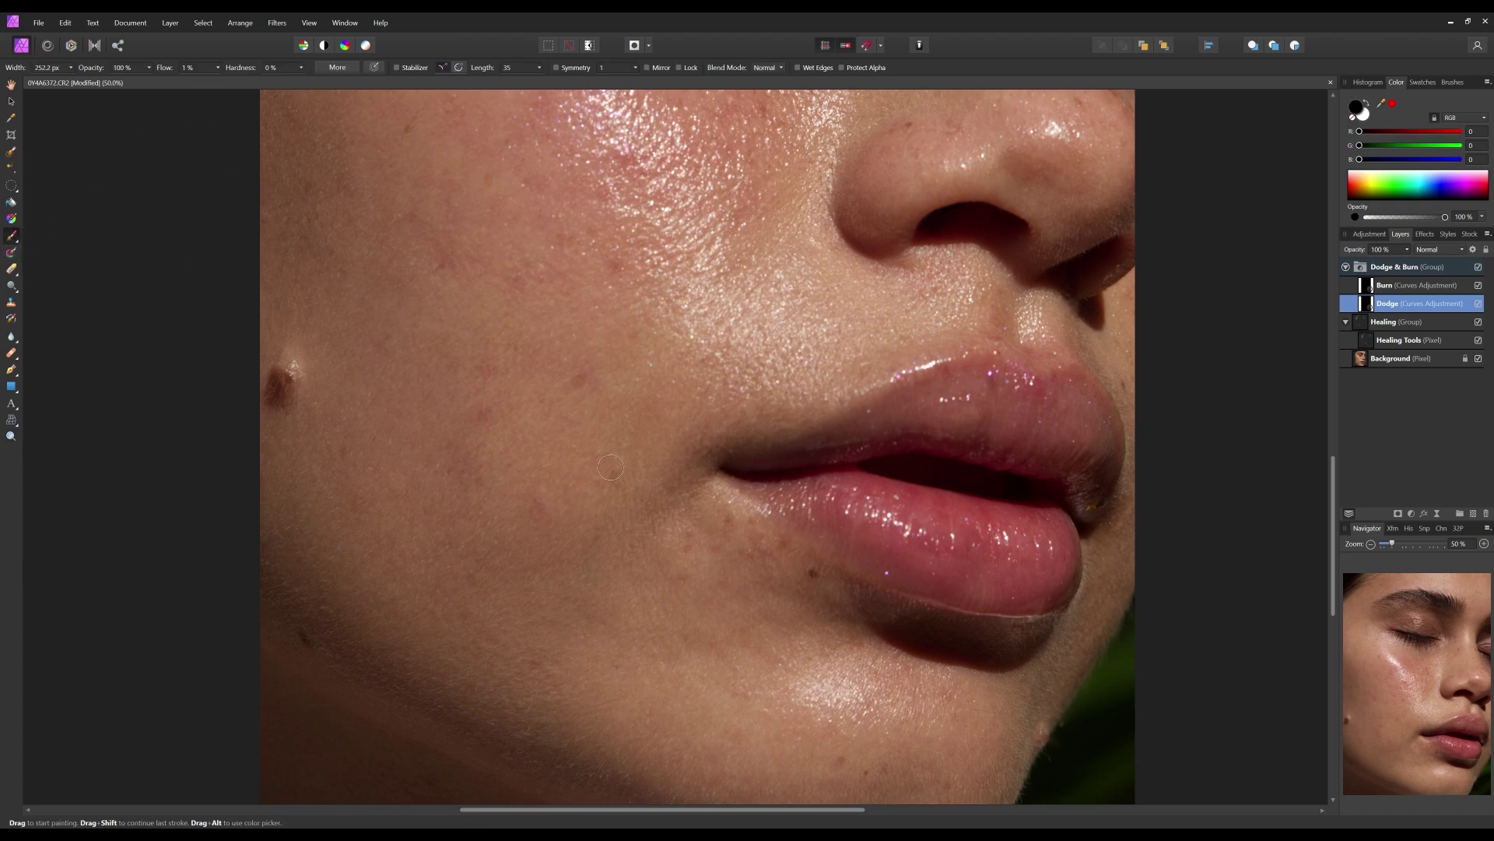
key("bracketleft")
key("bracketleft")
key("bracketleft")
key("bracketleft")
key("bracketleft")
key("bracketleft")
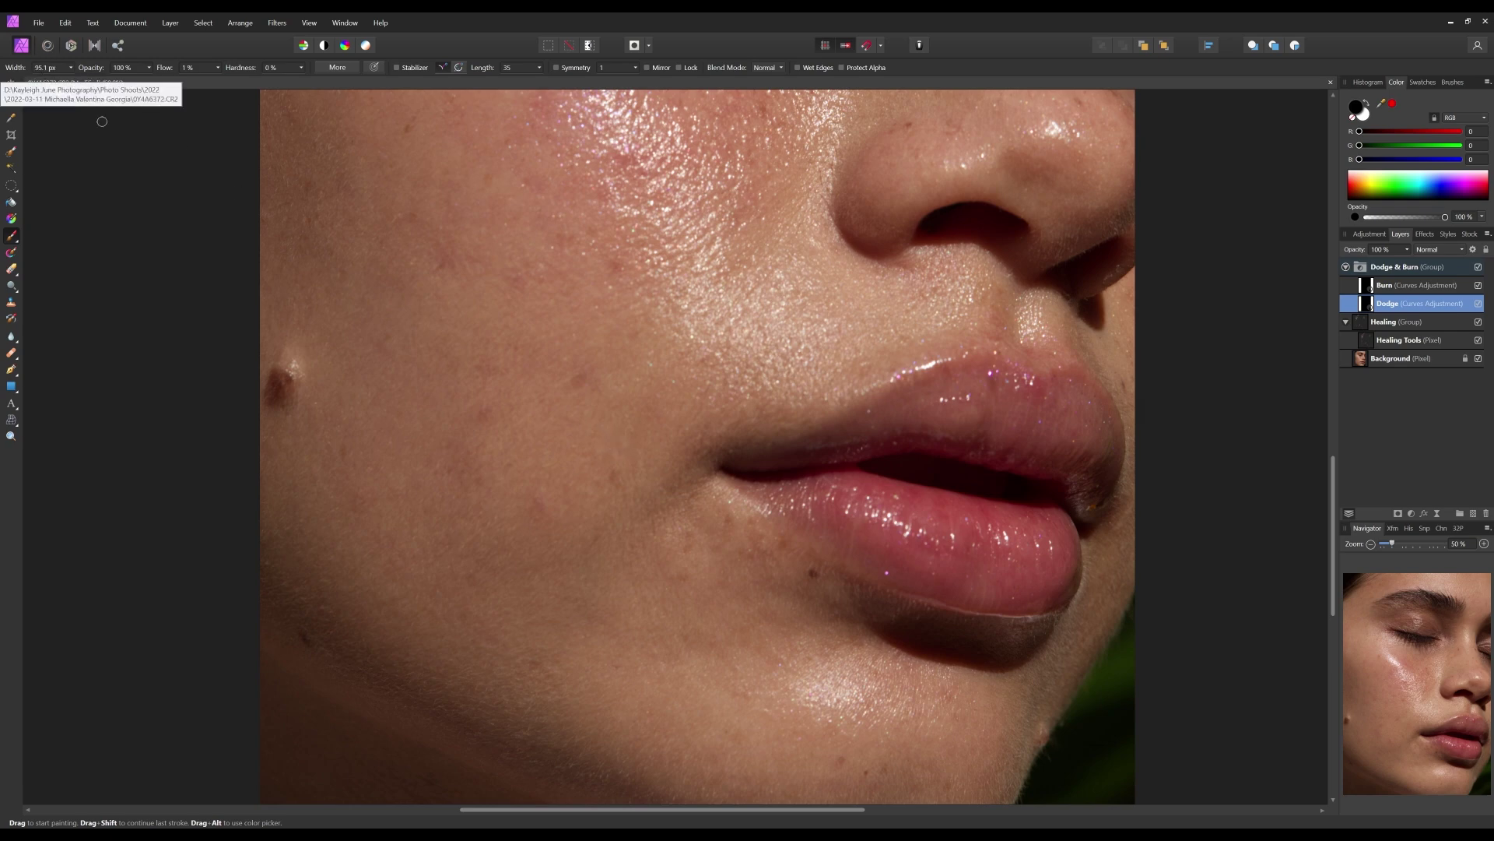
key("bracketleft")
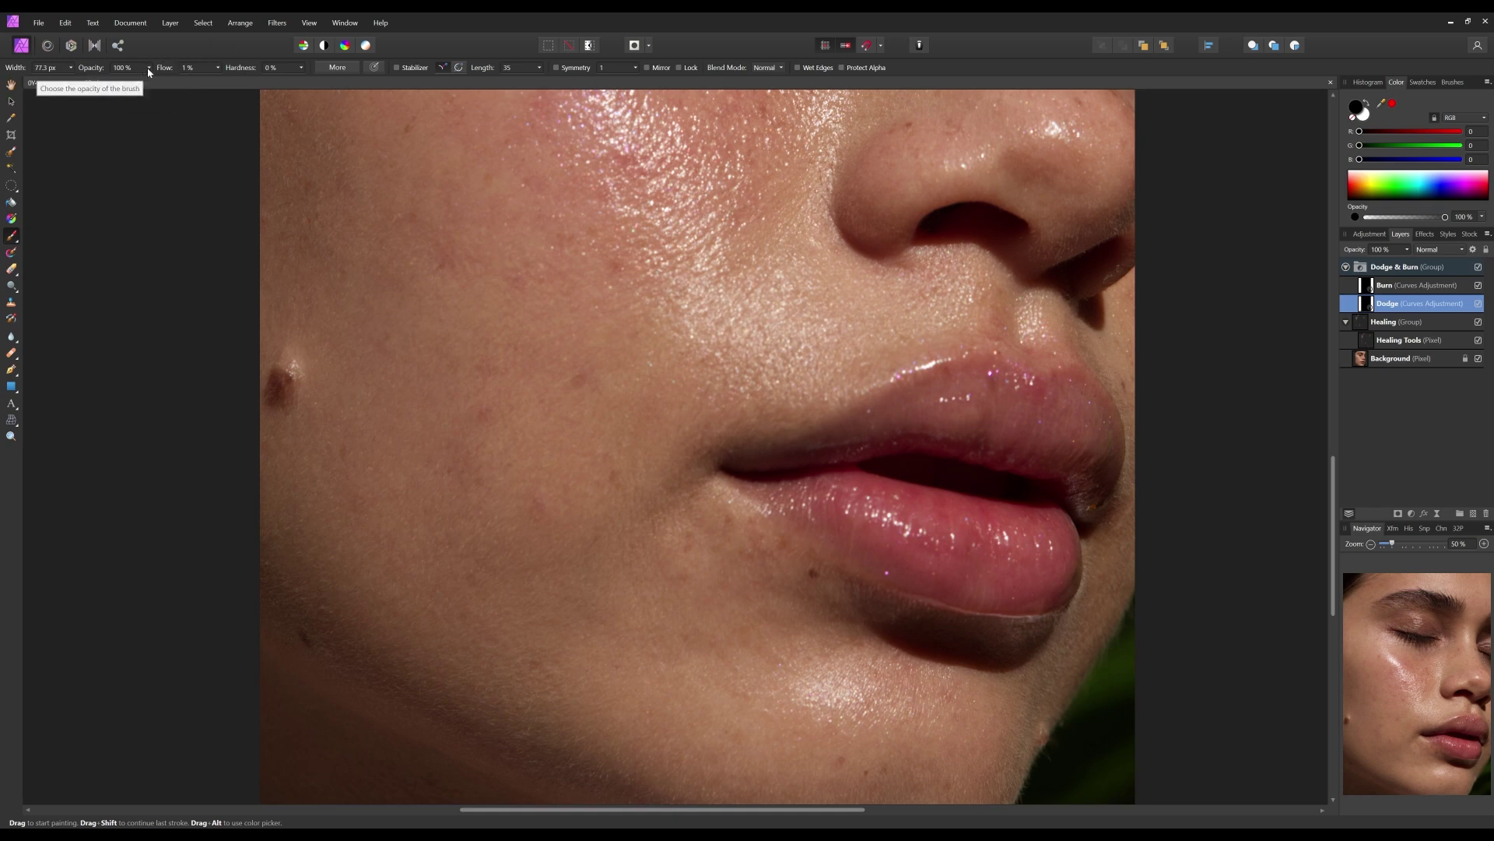
left_click(1367, 103)
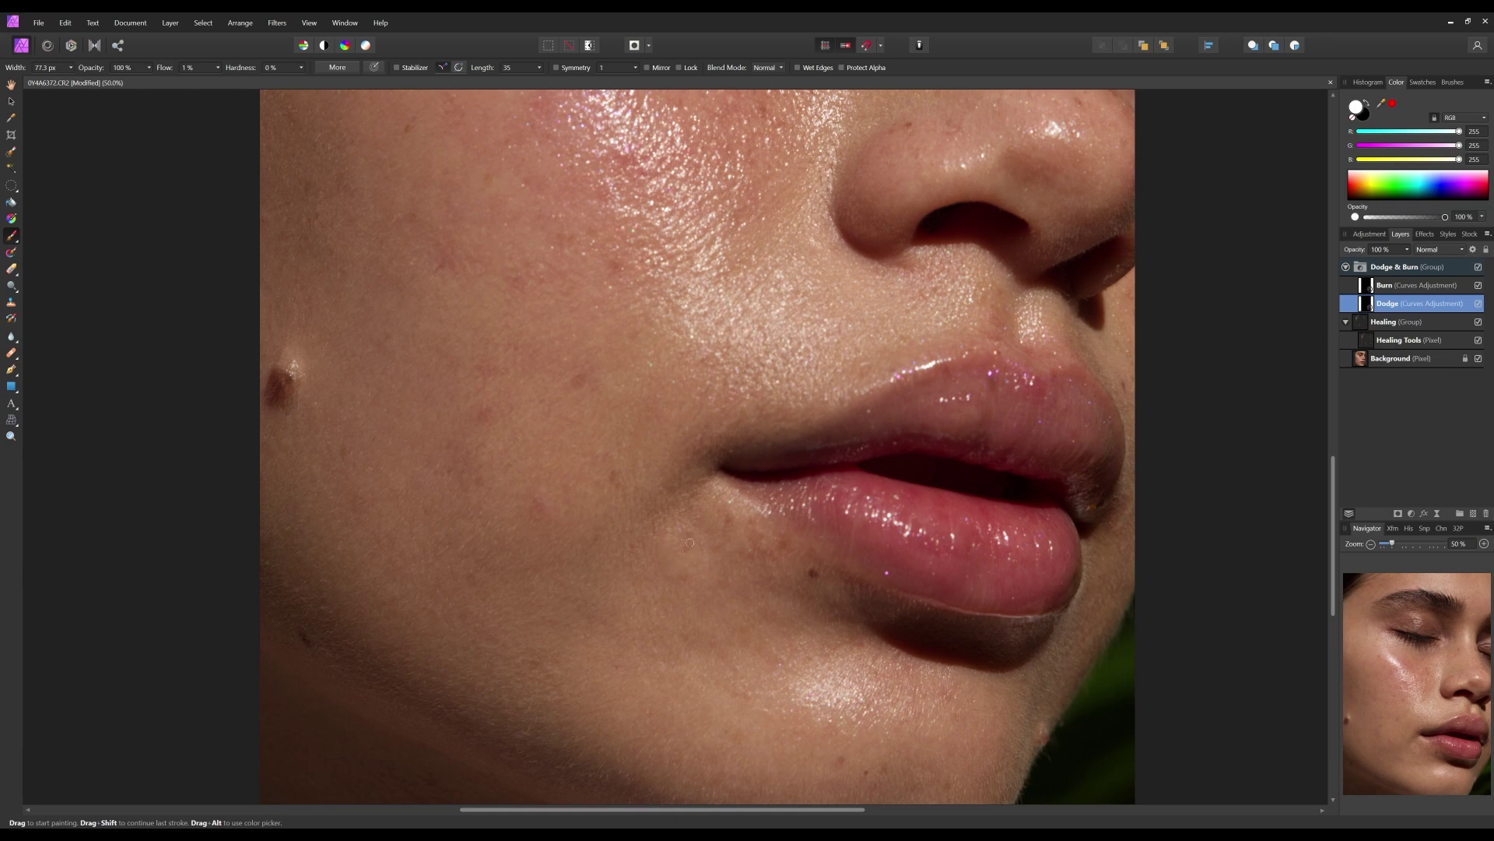
key("bracketleft")
key("bracketleft")
key("bracketleft")
- Select the Burn adjustment and compare the skin with it hidden and shown
left_click(1398, 292)
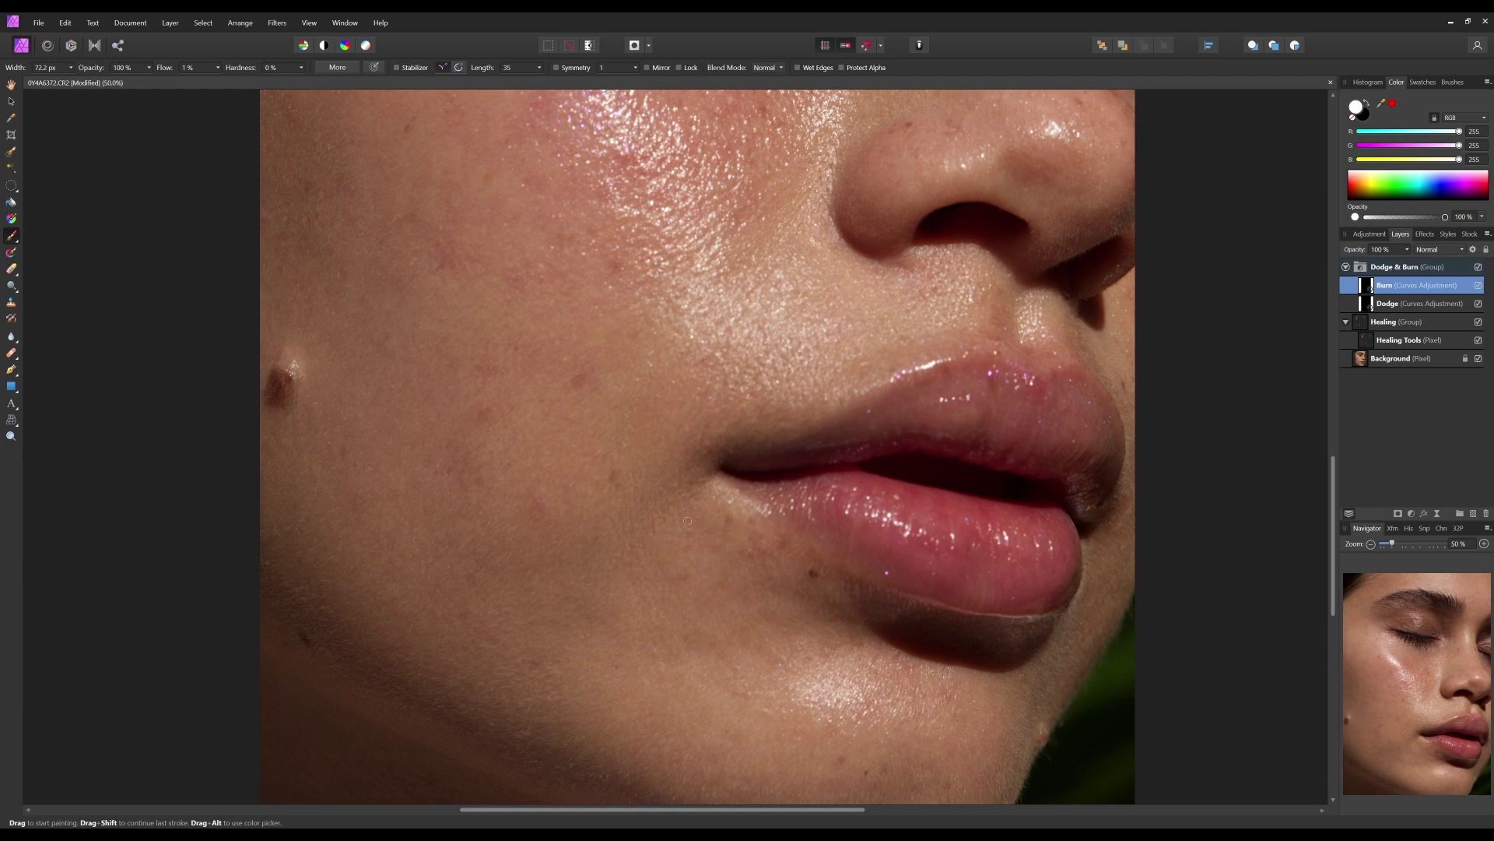
left_click(1479, 286)
left_click(1479, 286)
- Alternate between the Dodge and Burn adjustments to even out the skin beside the mouth, ending with Dodge selected
left_click(1387, 305)
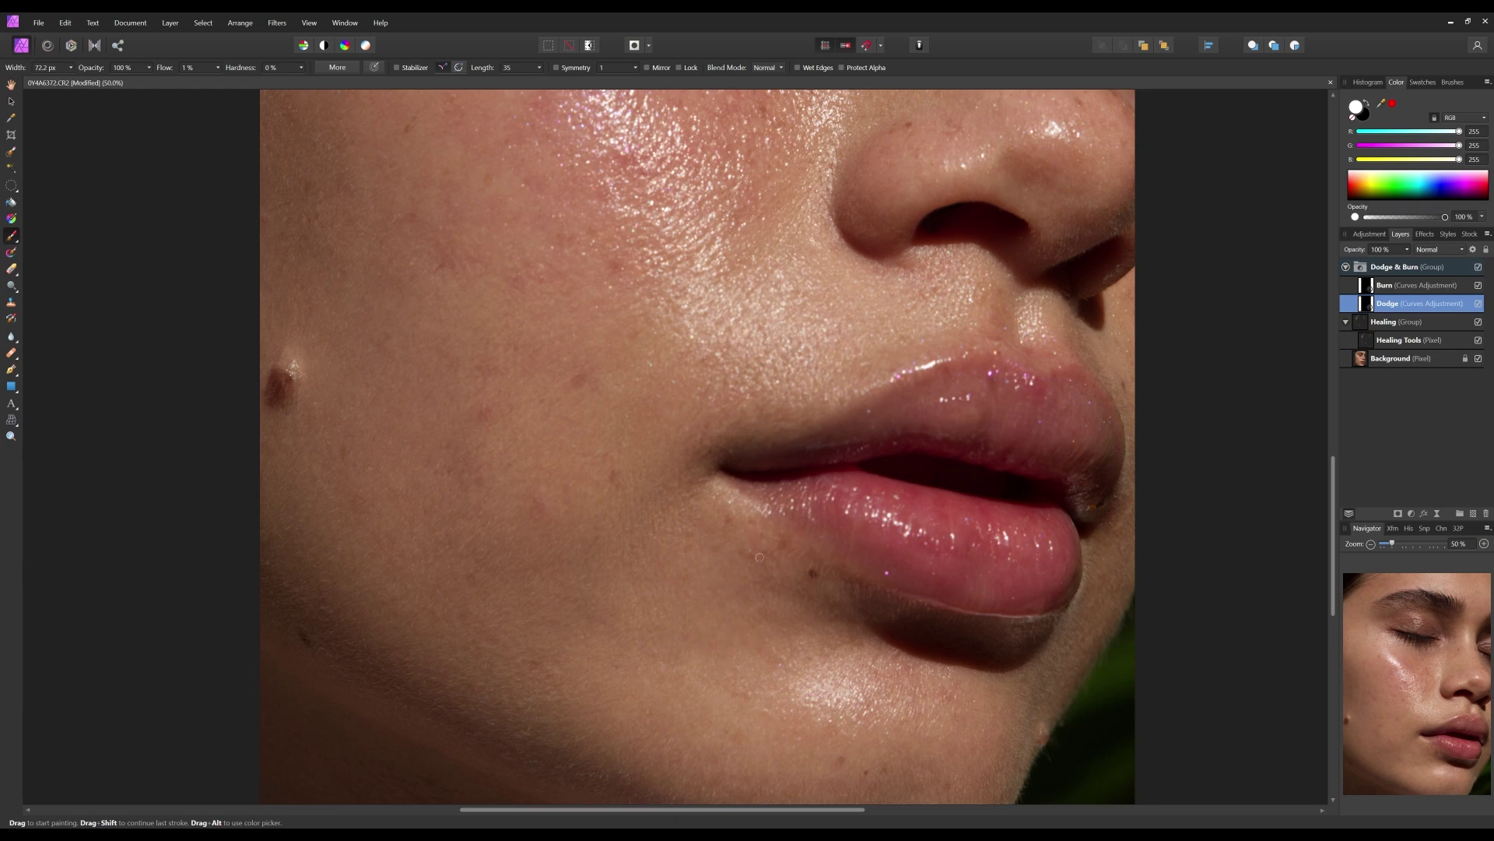
key("alt+bracketright")
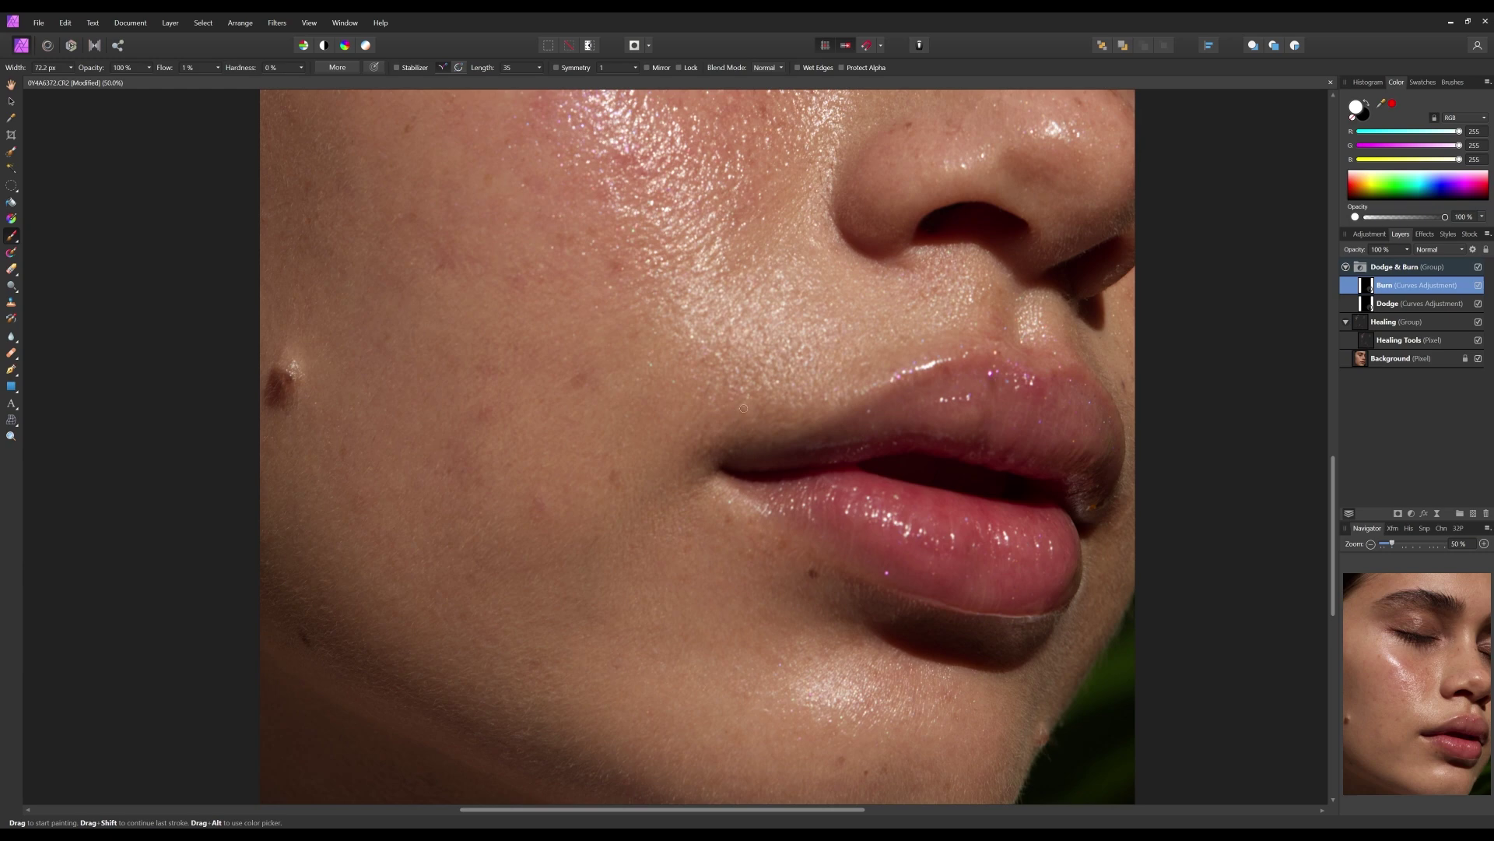
scroll(587, 586, "up", 3)
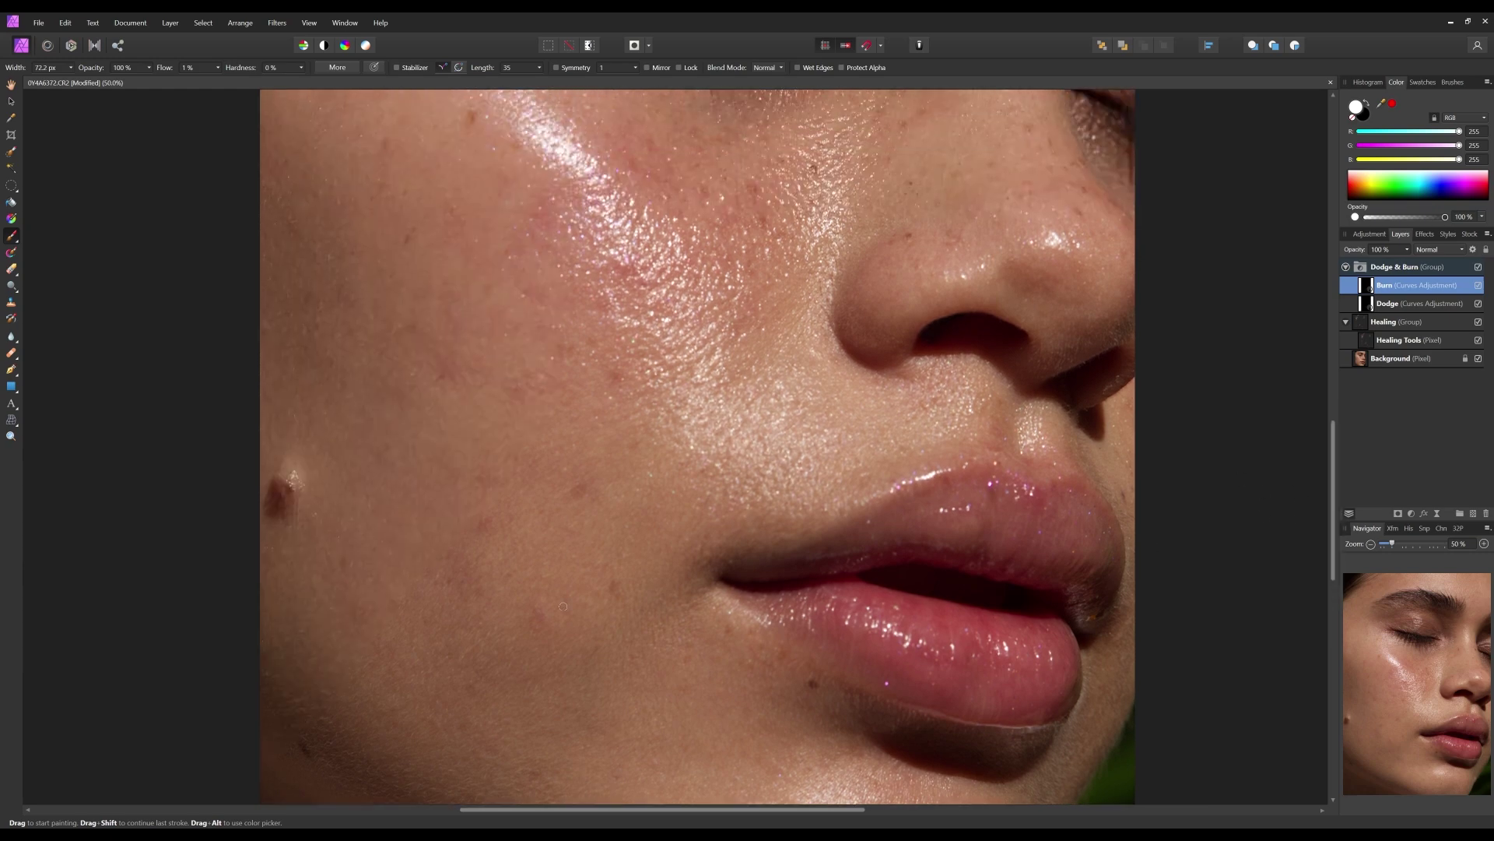
key("alt+bracketleft")
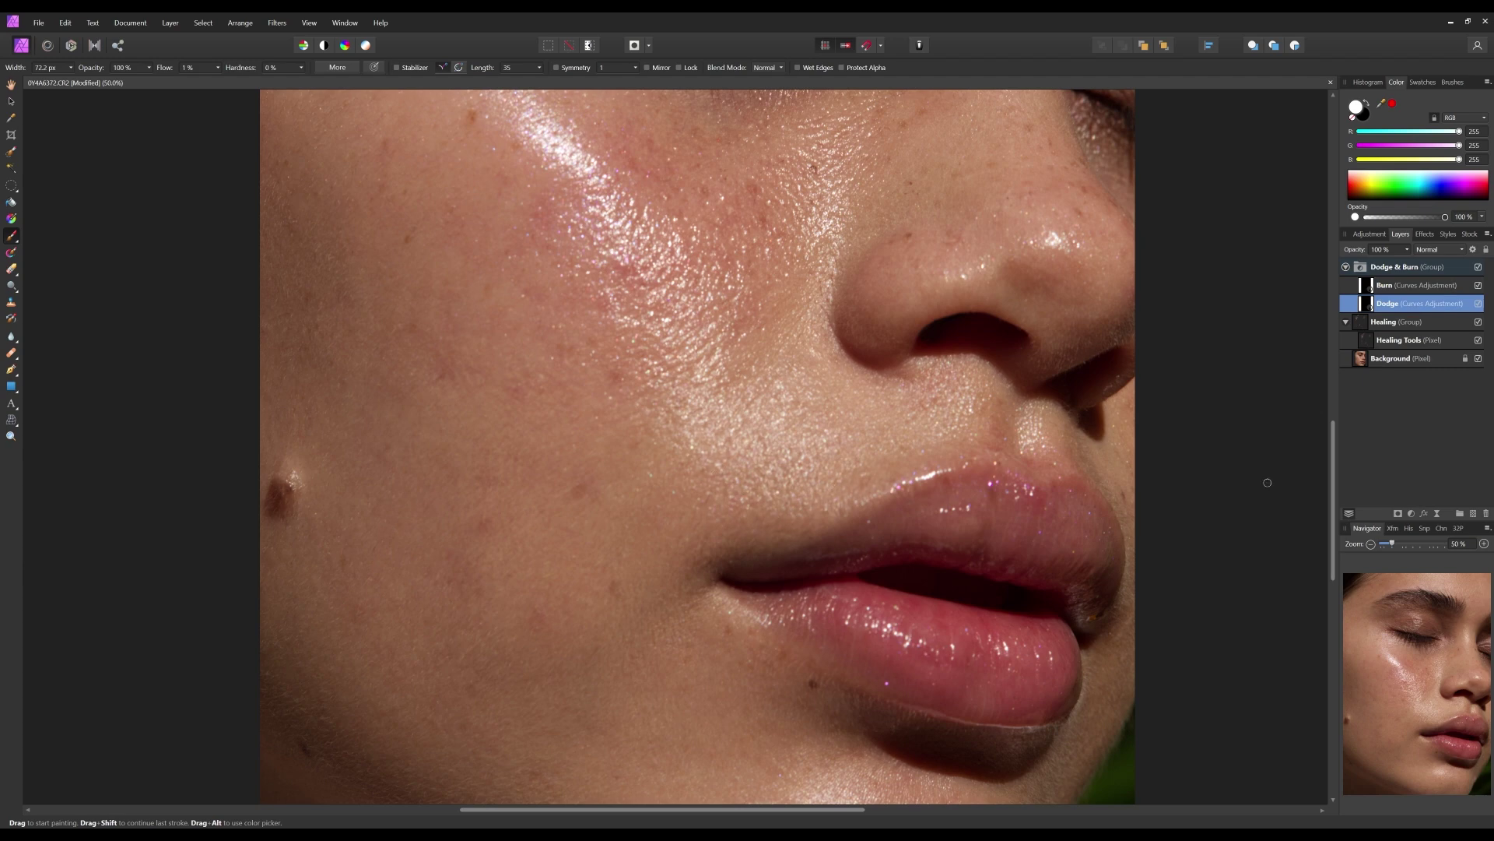
- Switch to the Burn adjustment for the mouth and chin, then return to Dodge for the cheek
scroll(1100, 412, "down", 6)
key("alt+bracketright")
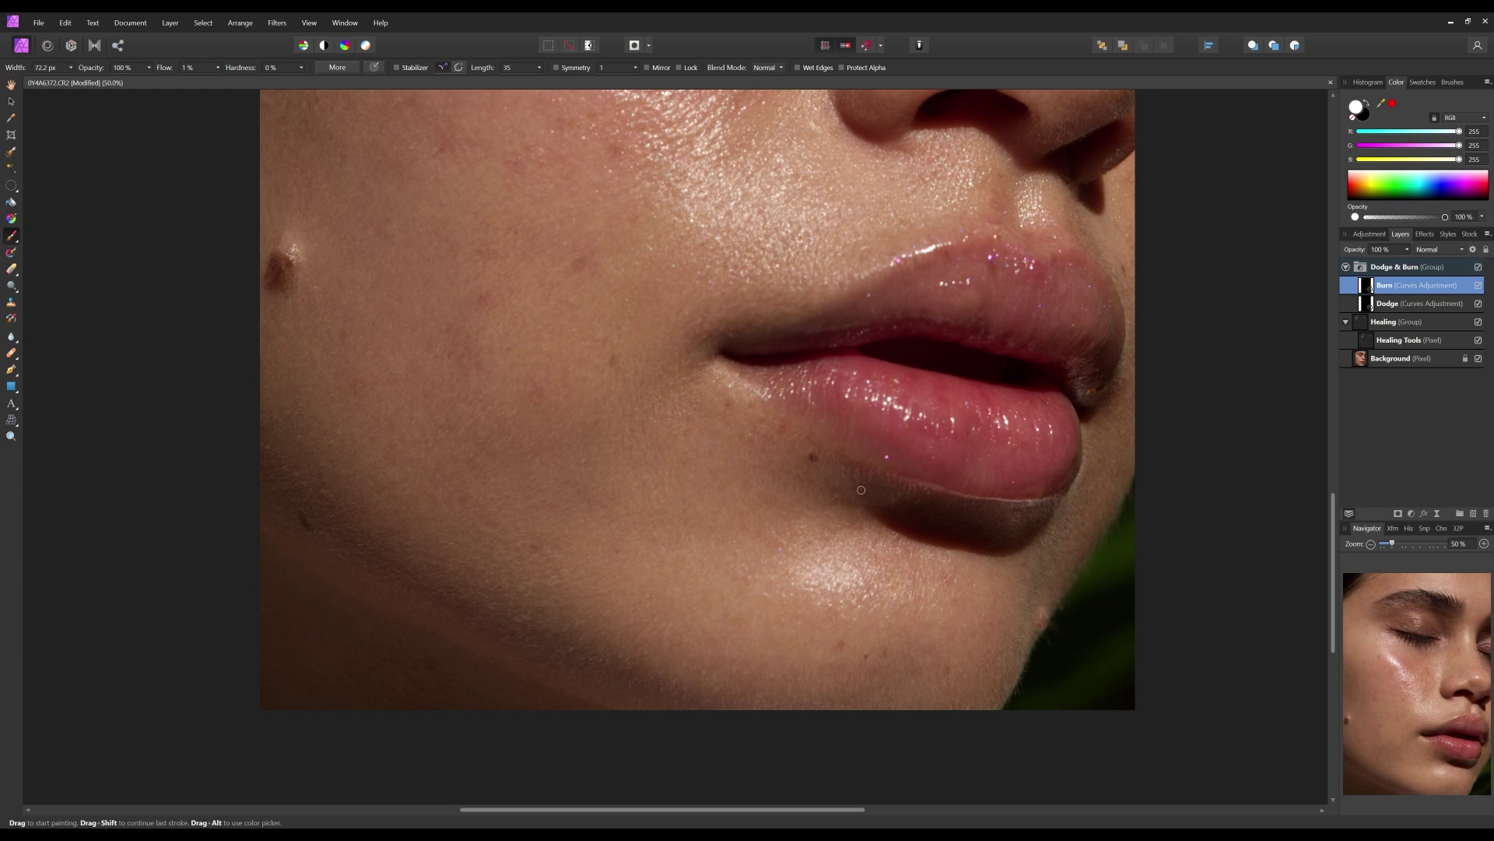
left_click_drag(1337, 505, 1338, 417)
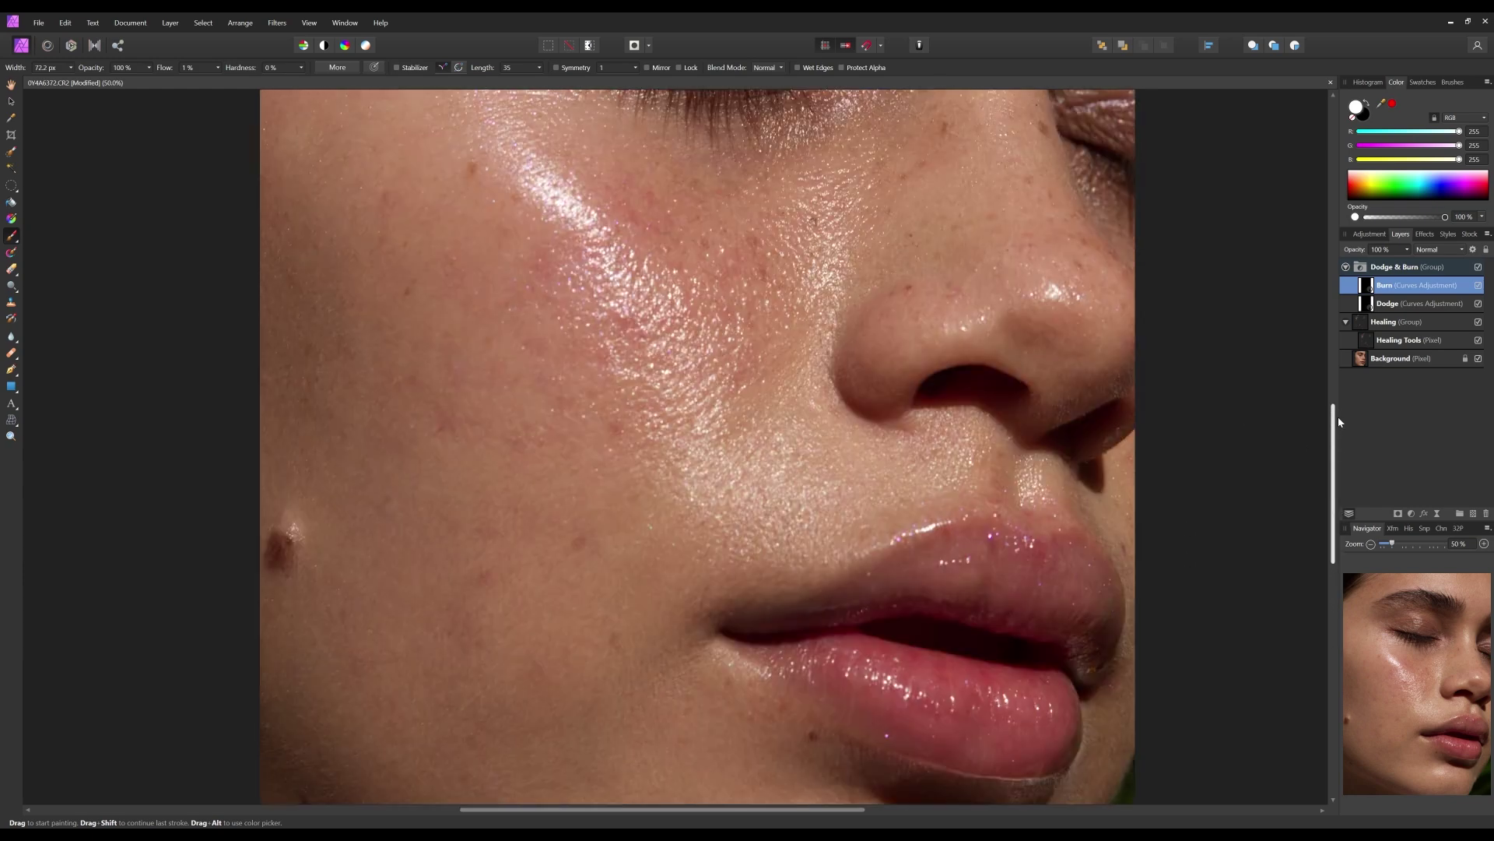
left_click(1401, 303)
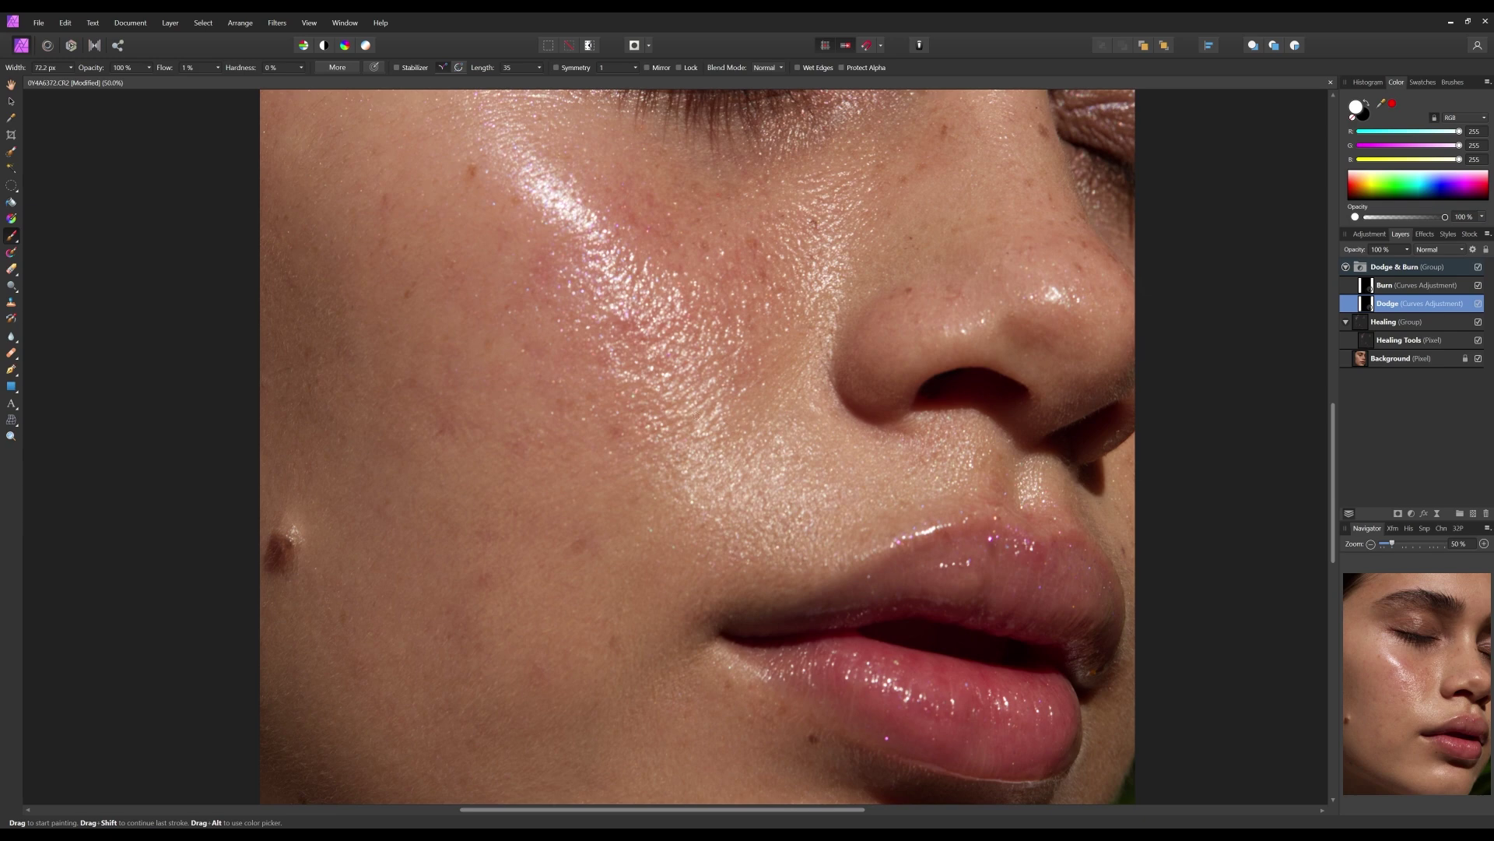
- Raise the brush flow to 3% and lighten a patch of the cheek on the Dodge adjustment
left_click_drag(1333, 424, 1340, 357)
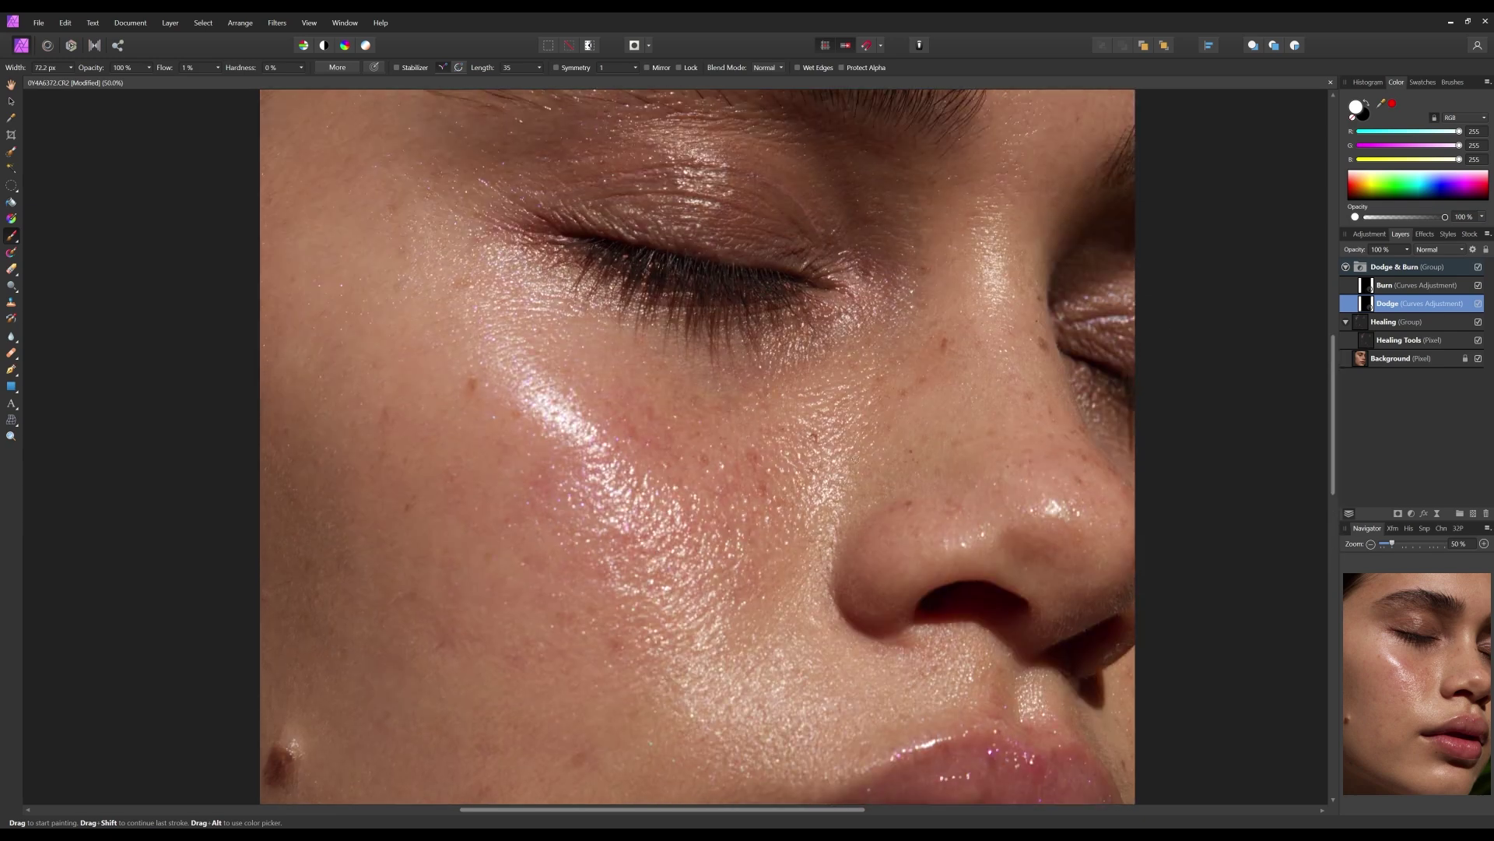
left_click(217, 68)
left_click_drag(219, 81, 222, 82)
left_click(622, 539)
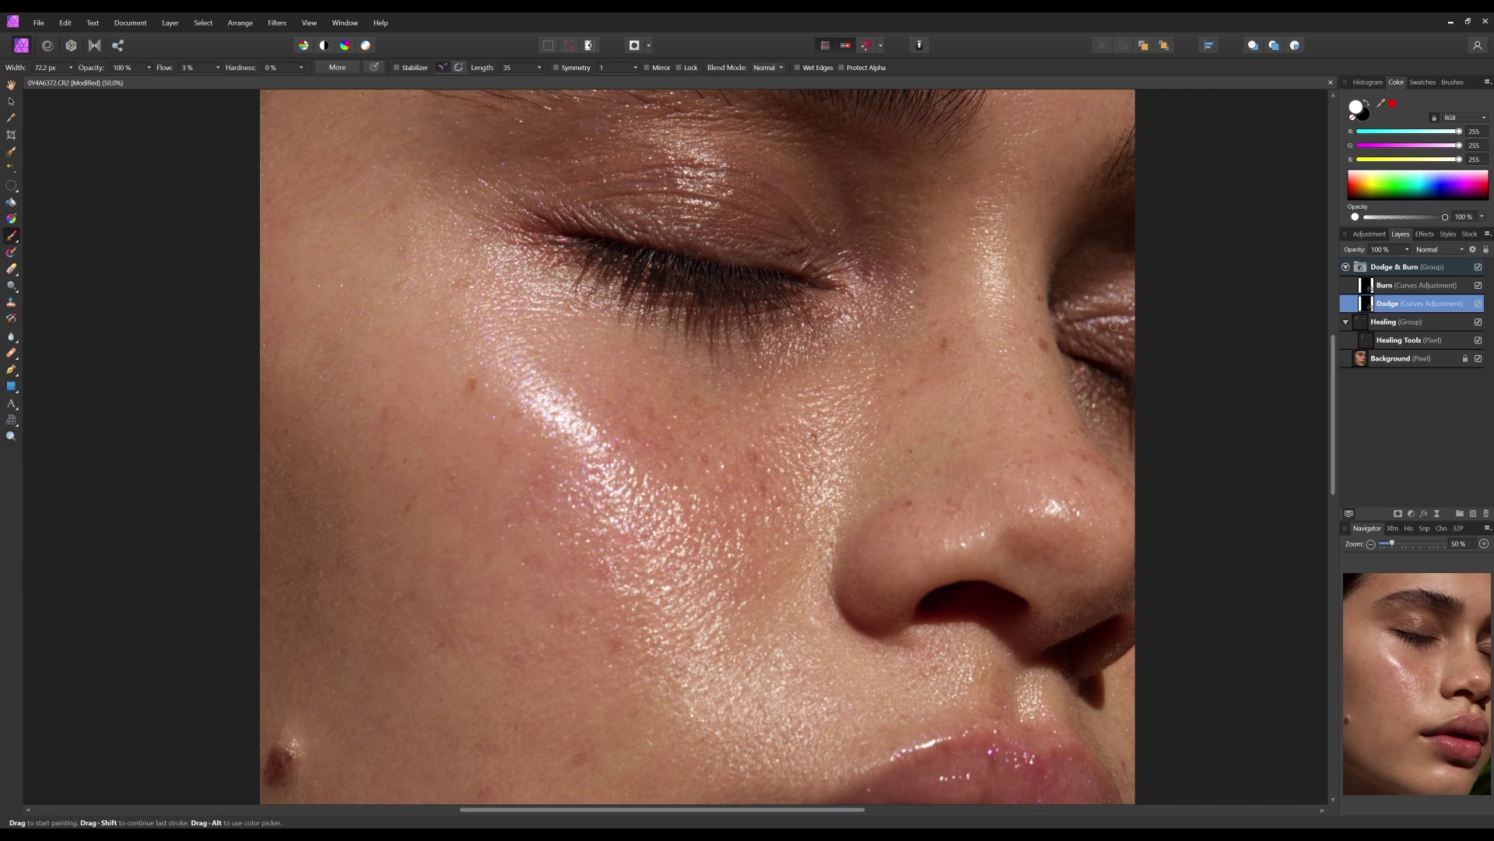
- Work around the closed eye and eyebrow on the Burn adjustment, reduce the brush to 37.7 px, and return to Dodge
scroll(739, 441, "up", 2)
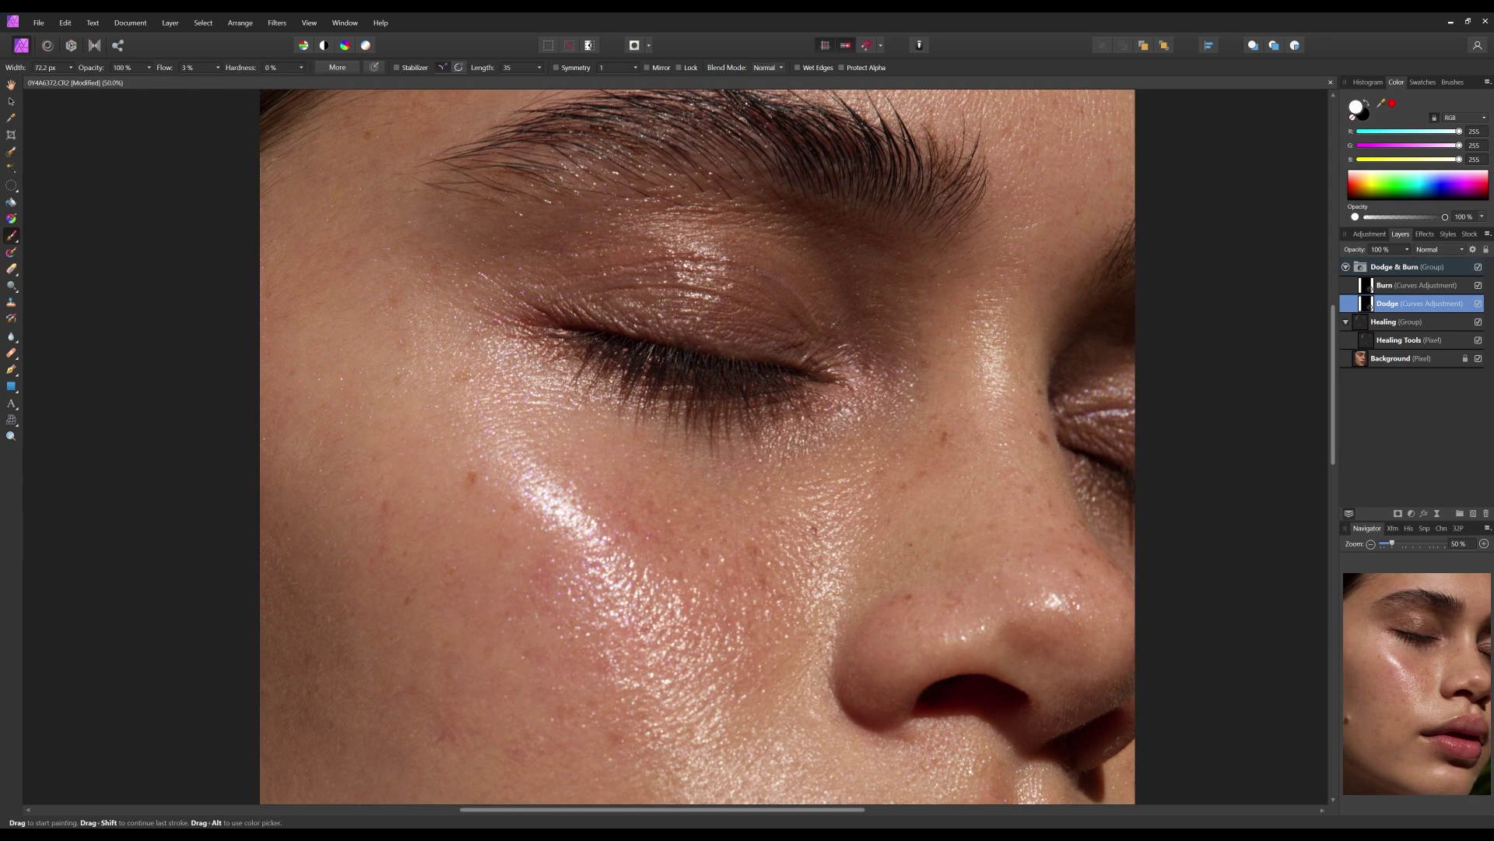
scroll(1337, 337, "up", 3)
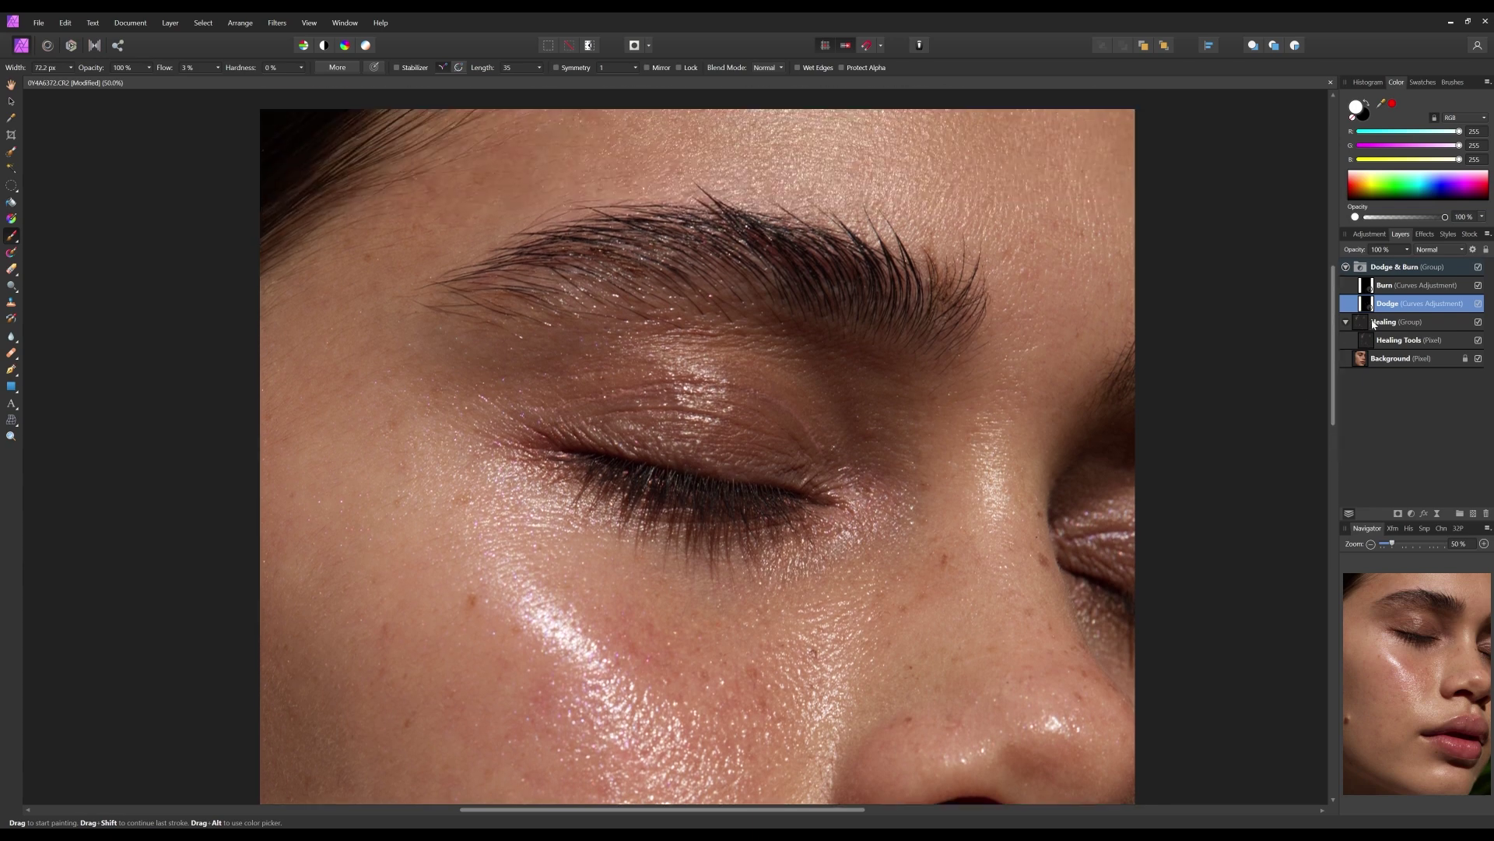
left_click_drag(1337, 336, 1336, 339)
left_click(1408, 285)
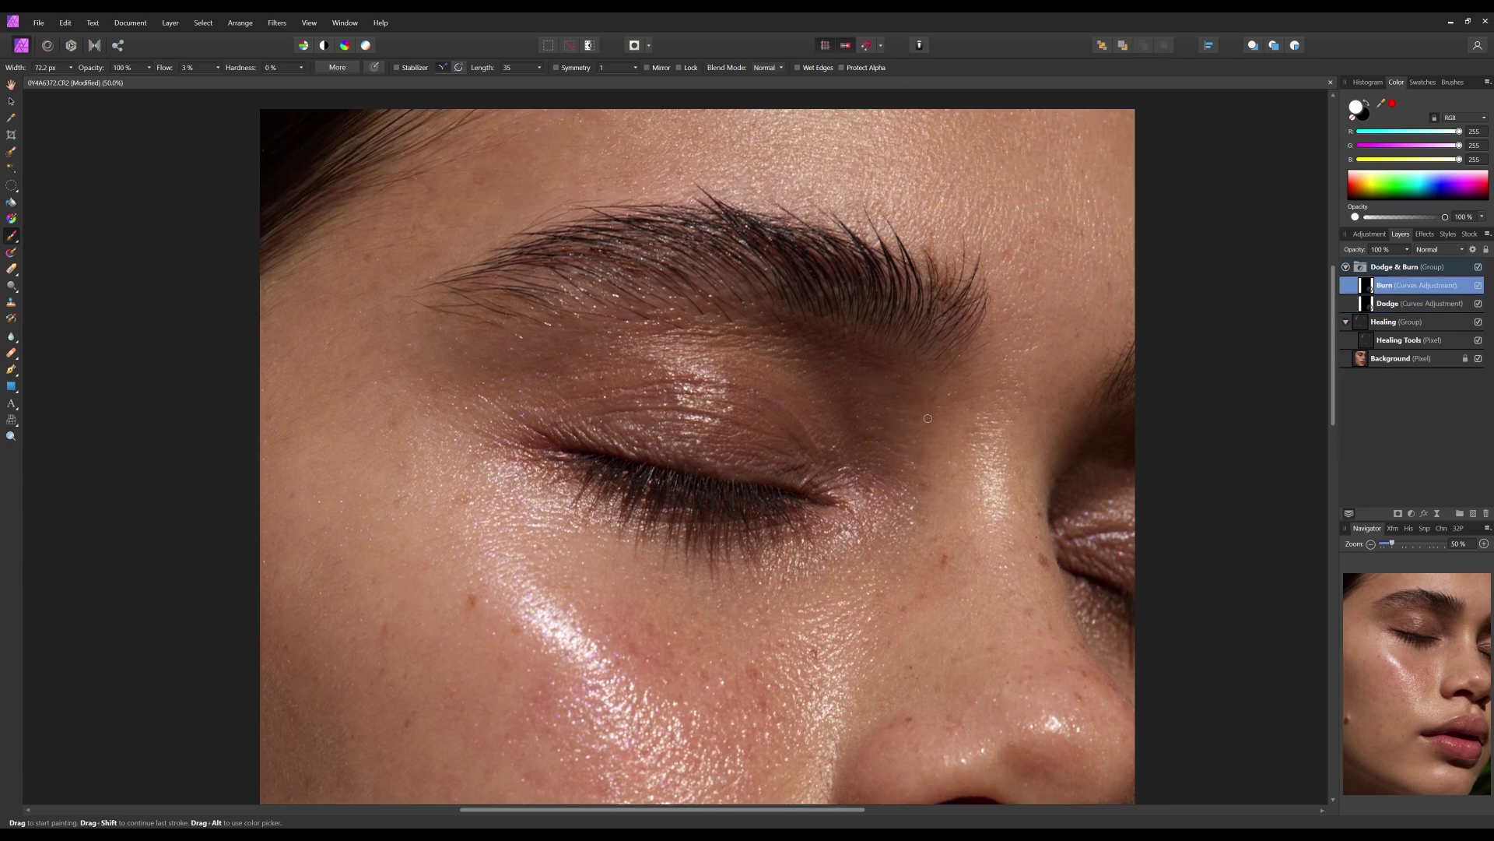
key("bracketleft")
key("bracketleft")
key("bracketleft")
key("alt+bracketleft")
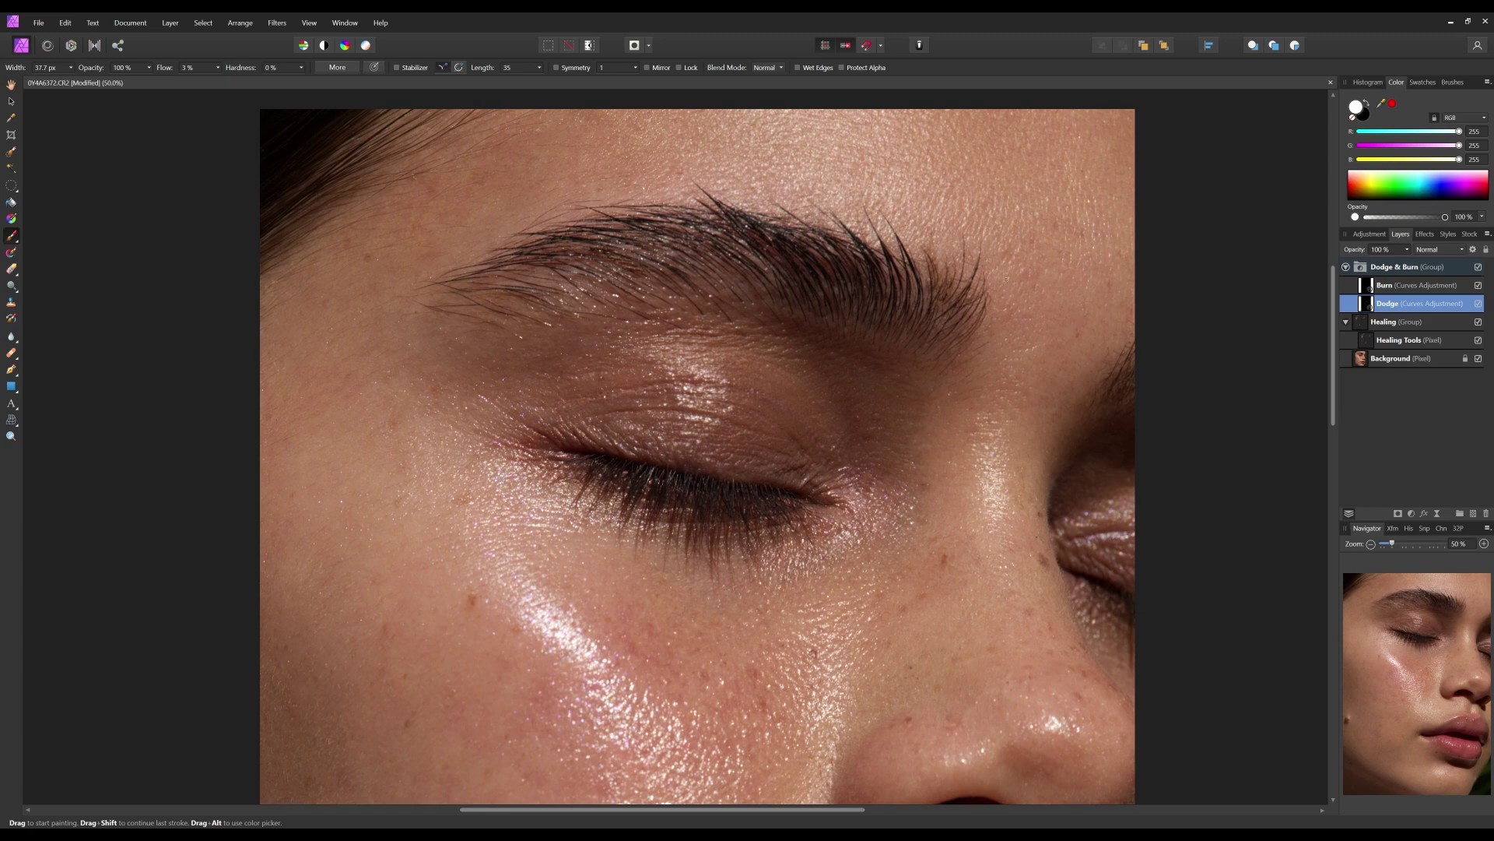
- Select the Burn adjustment for the cheek and lower the brush flow to 1%
scroll(1044, 403, "down", 5)
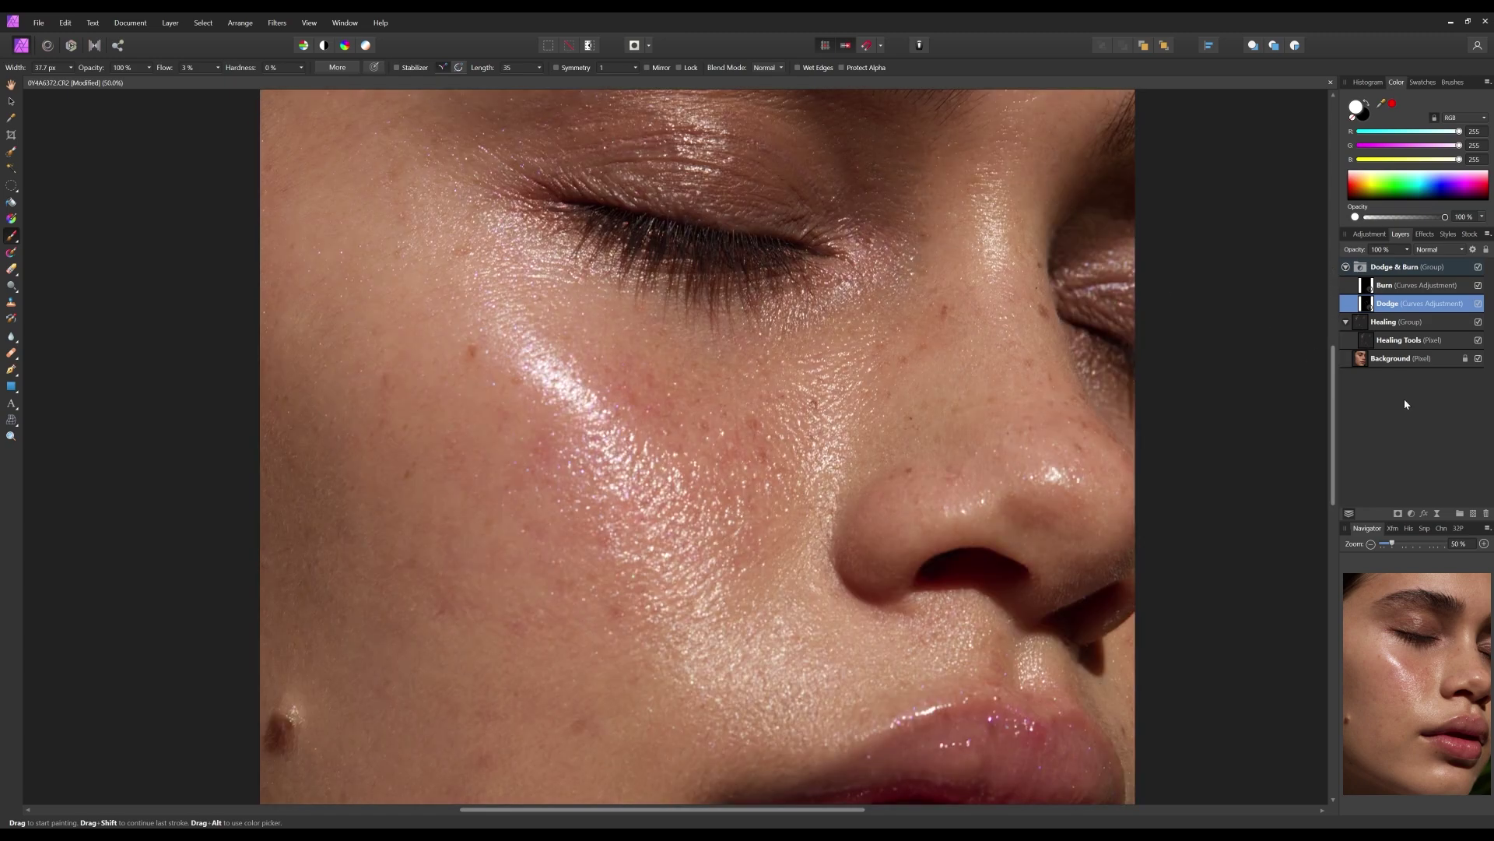
key("alt+bracketright")
left_click(217, 67)
left_click_drag(219, 78, 213, 82)
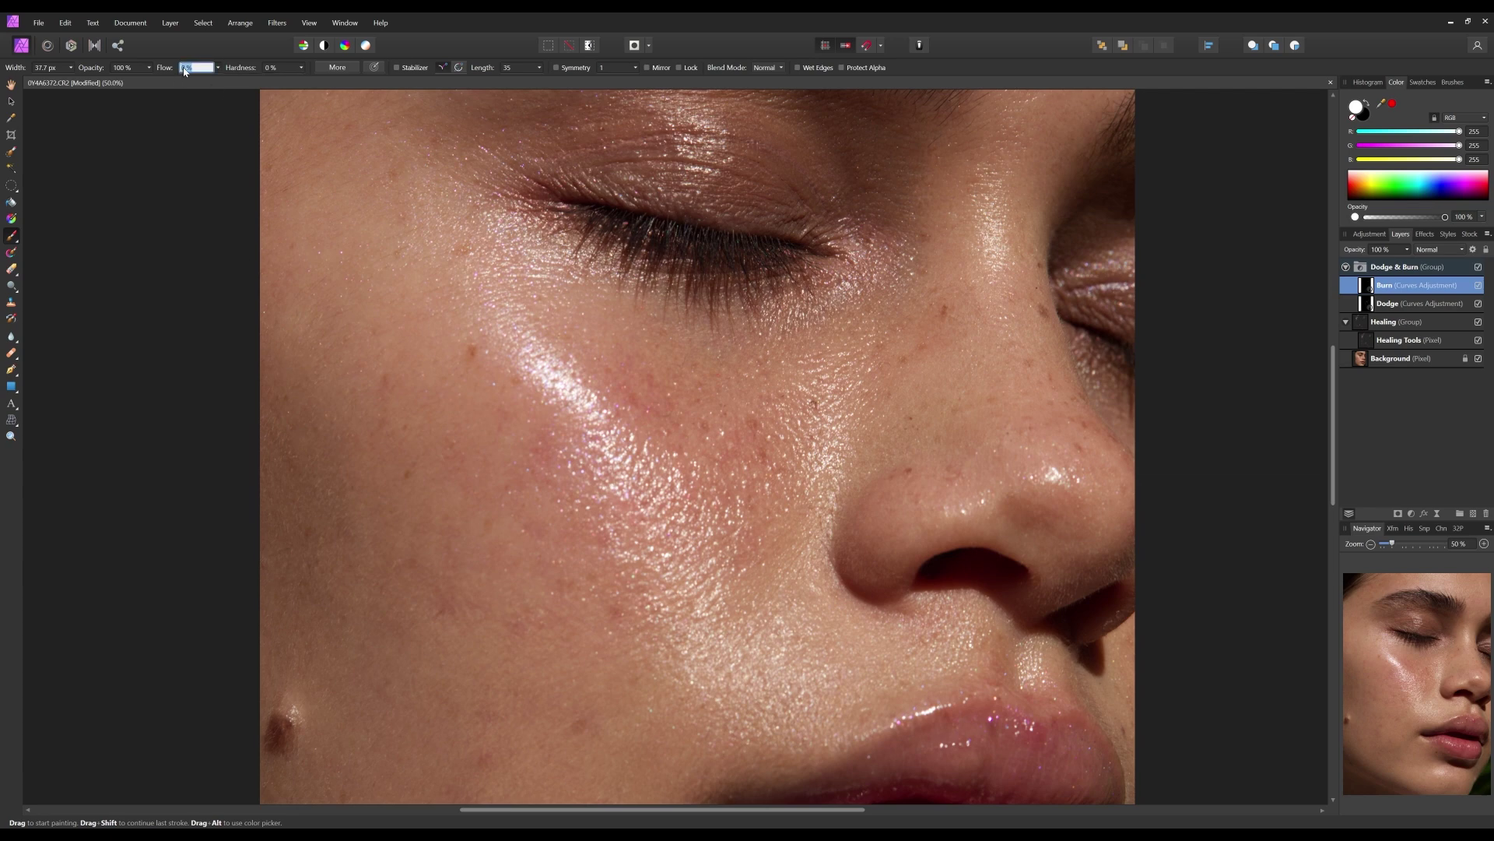
- Enlarge the brush to 100.2 px and alternate between Dodge and Burn across the cheek and the skin beside the mouth
key("bracketright")
key("bracketright")
key("bracketright")
key("bracketright")
key("bracketright")
left_click(1432, 304)
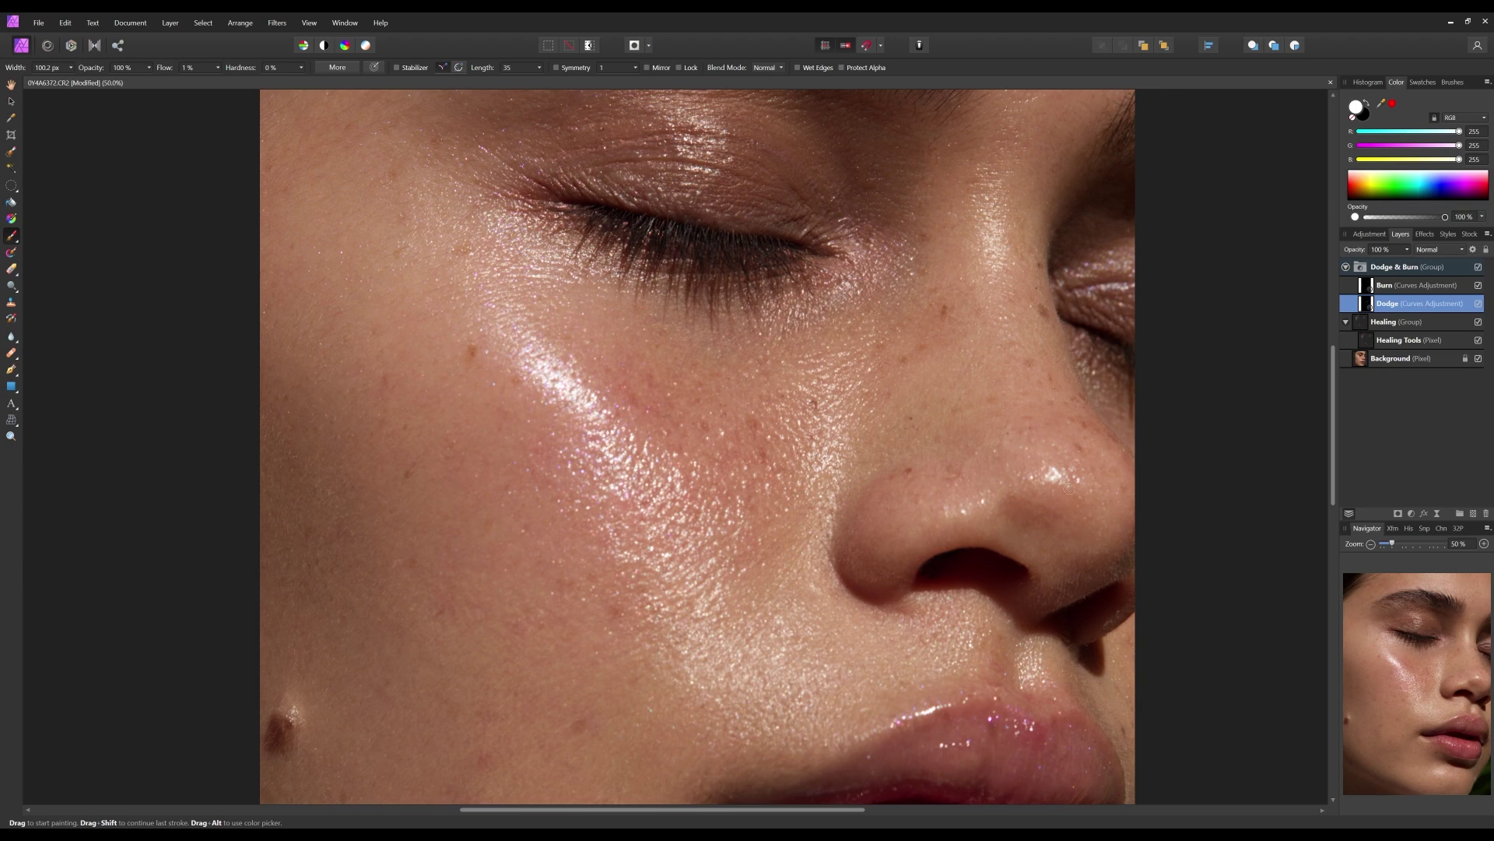
left_click_drag(1337, 411, 1338, 514)
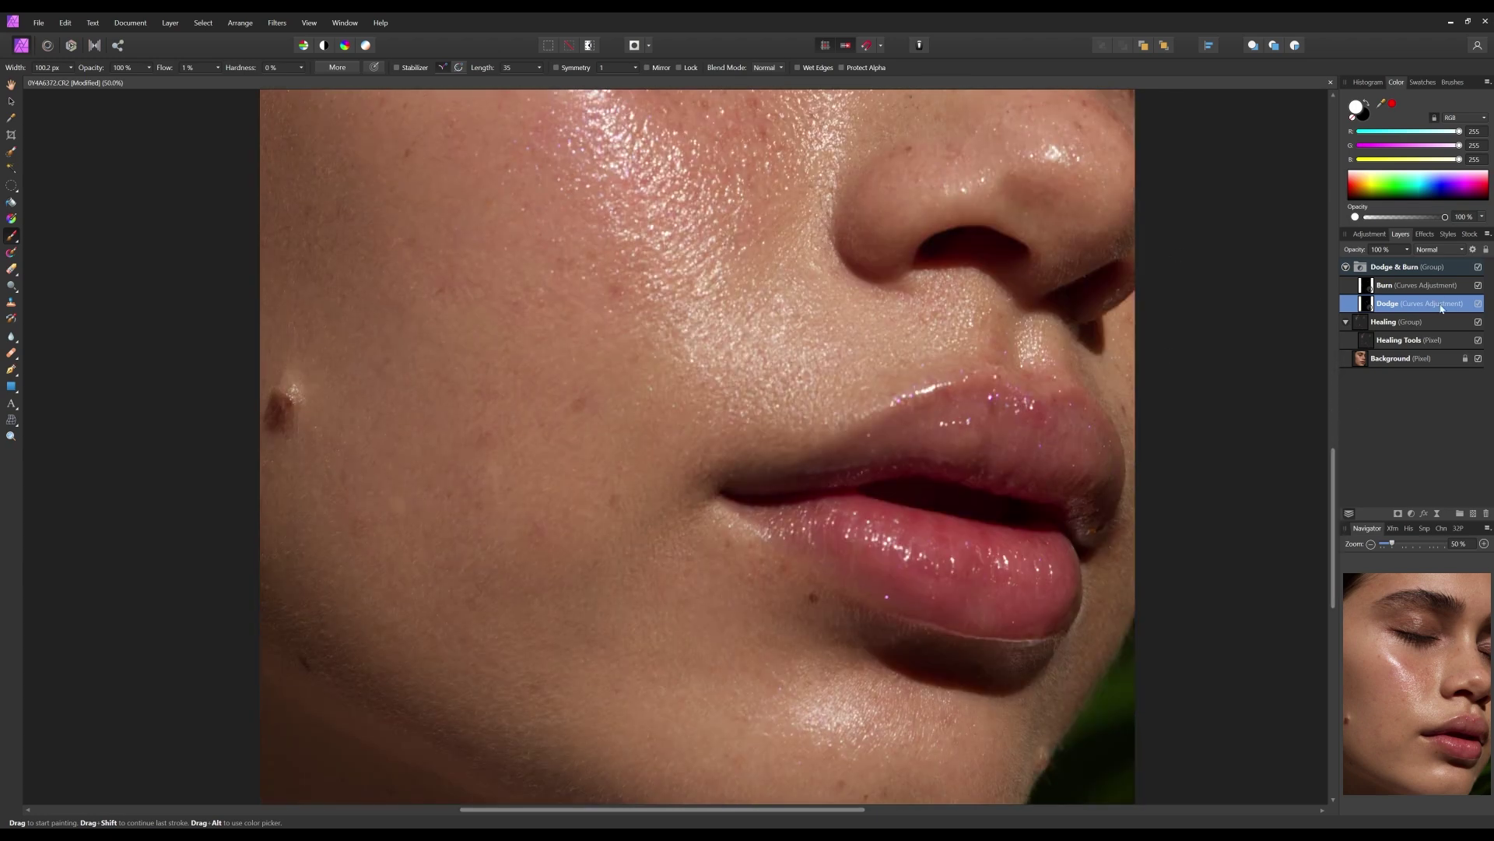
left_click(1424, 285)
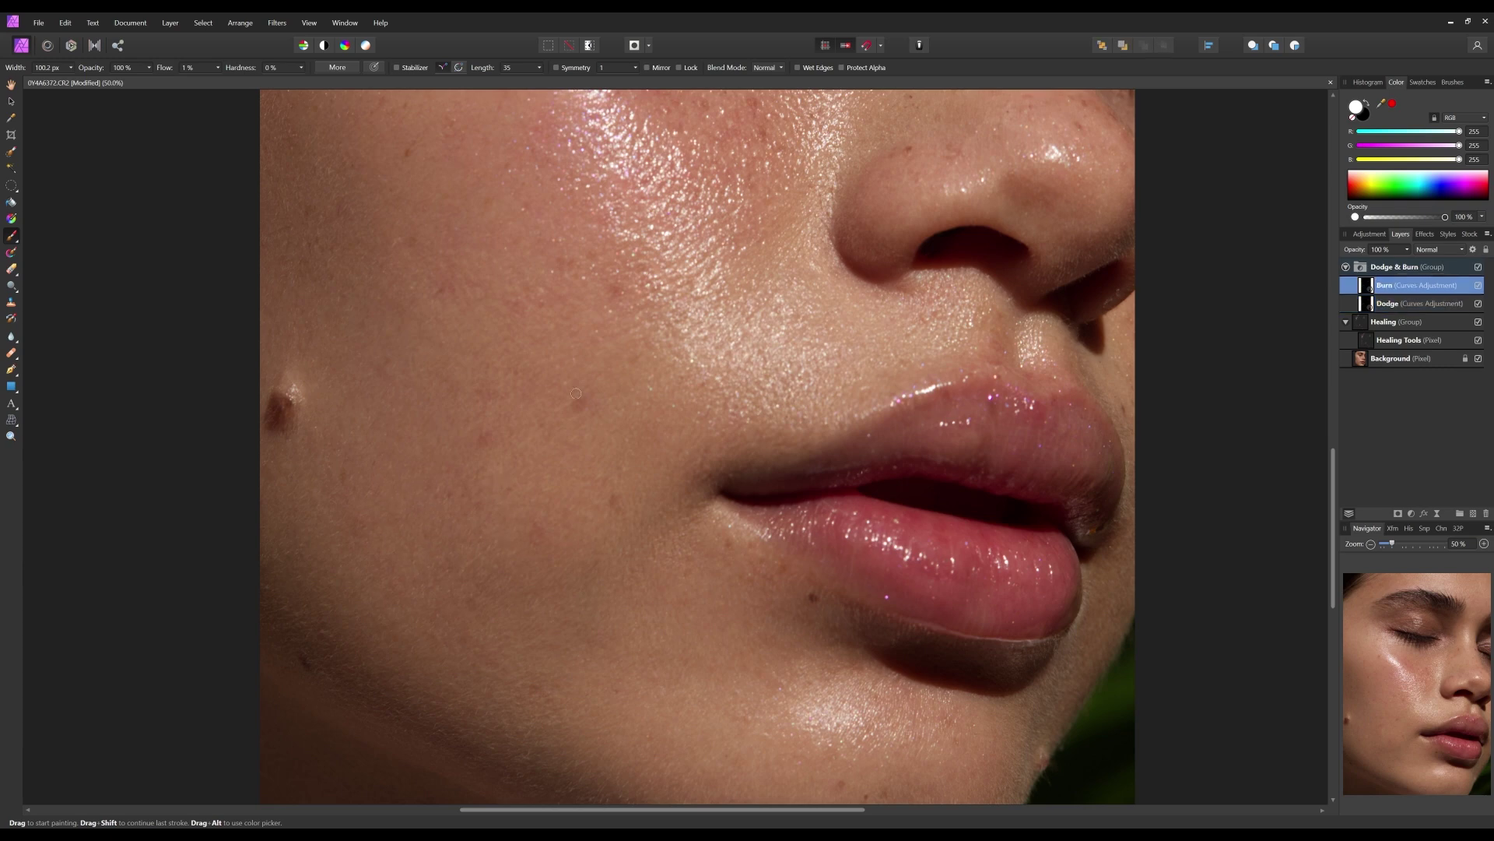
- Even out the larger tonal areas of the whole face with a 231.8 px brush, switching between Burn and Dodge
key("ctrl+minus")
key("ctrl+minus")
key("ctrl+minus")
key("ctrl+plus")
left_click_drag(1335, 474, 1333, 408)
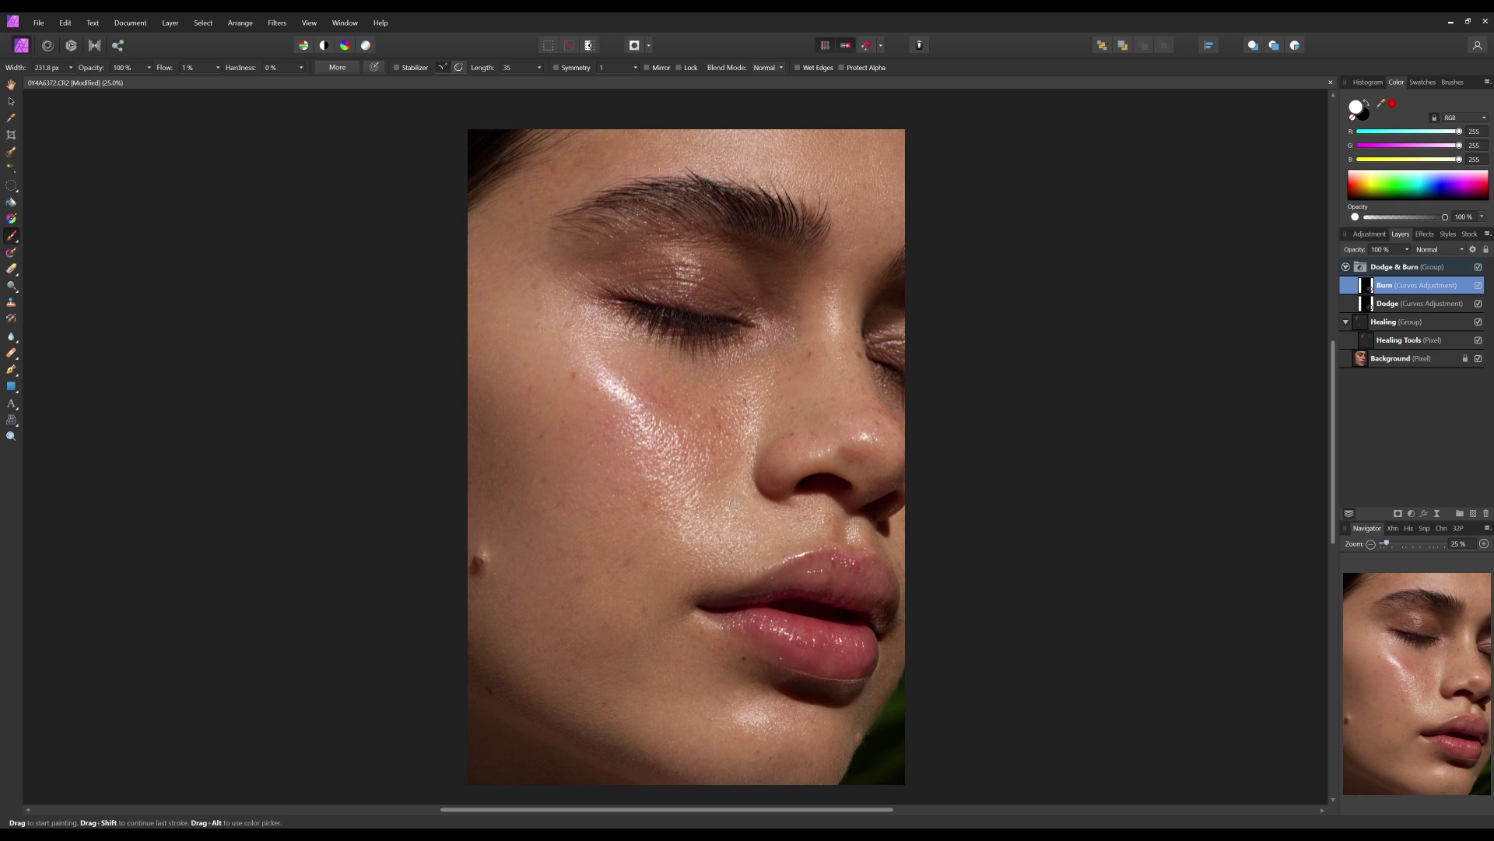
left_click(1393, 305)
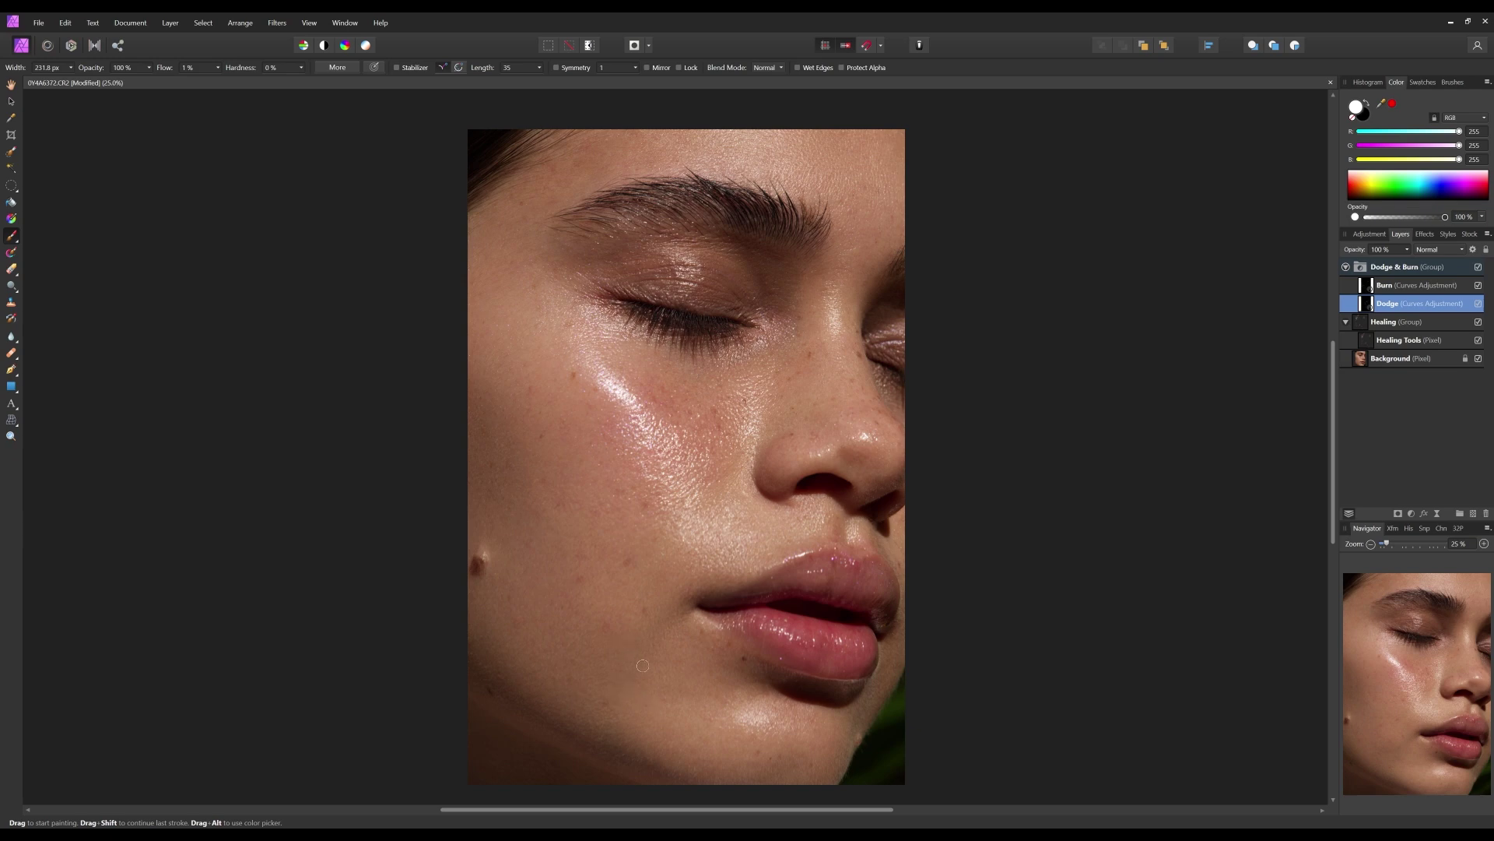
key("alt+bracketright")
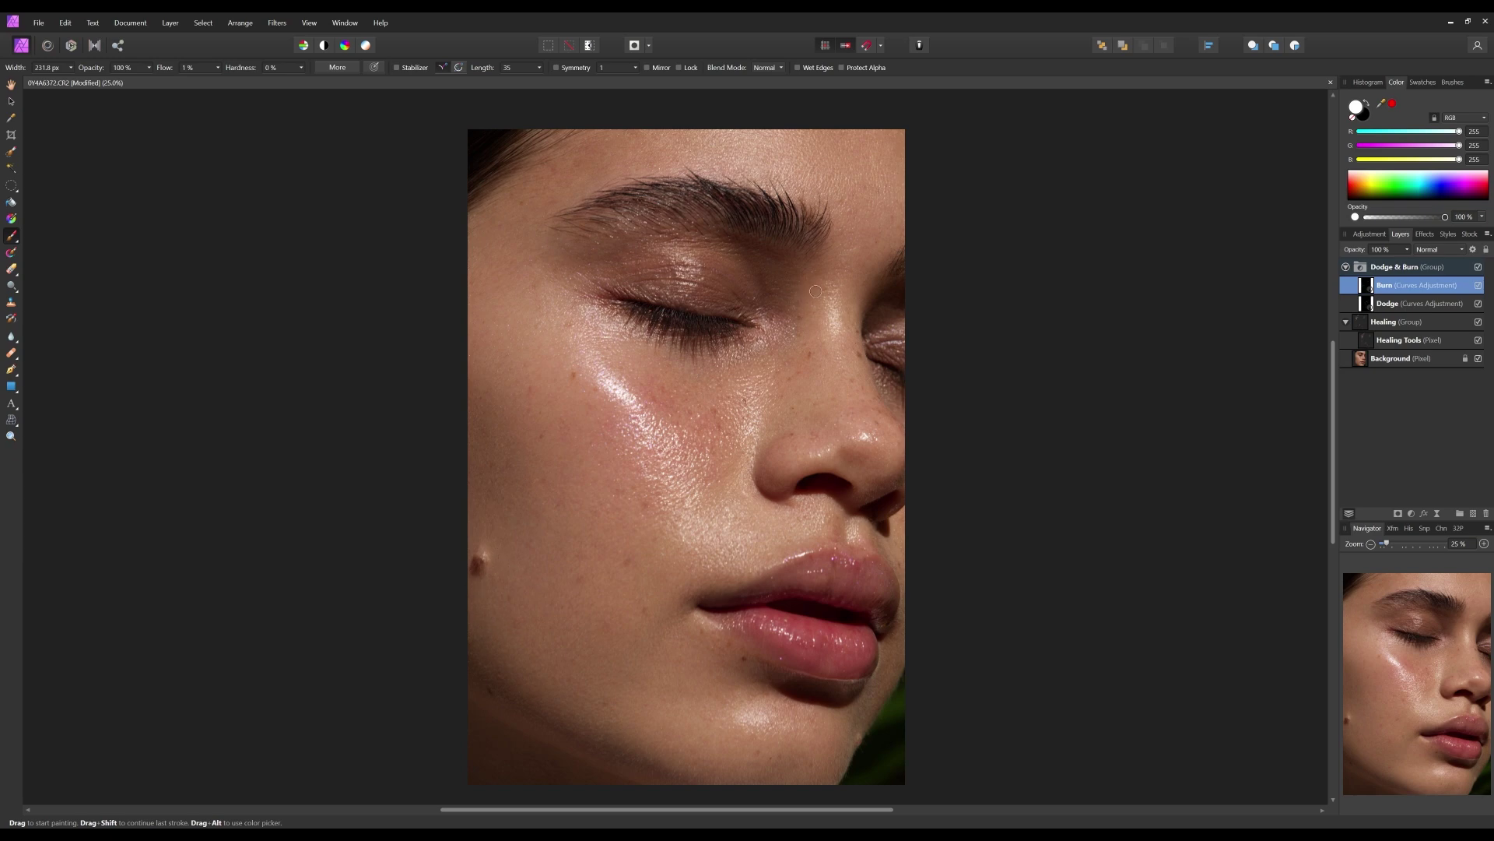
- Reduce the brush width to 87.4 px and select the Dodge adjustment for finer corrections
key("bracketleft")
key("bracketleft")
key("bracketleft")
key("bracketleft")
key("alt+bracketleft")
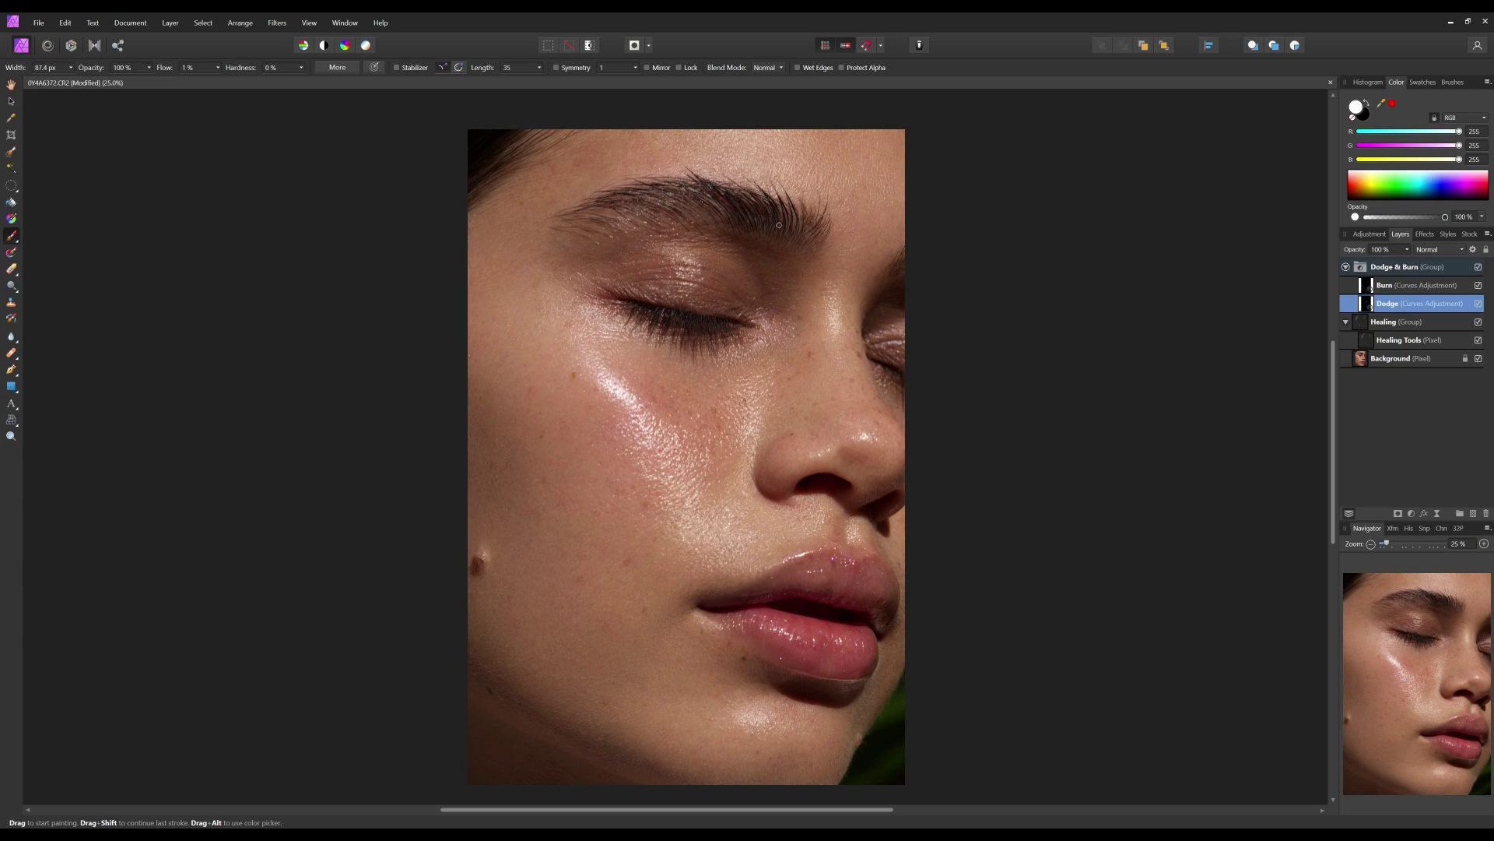
- Switch to Burn, enlarge the brush slightly, and return to Dodge to finish balancing the face
key("alt+bracketright")
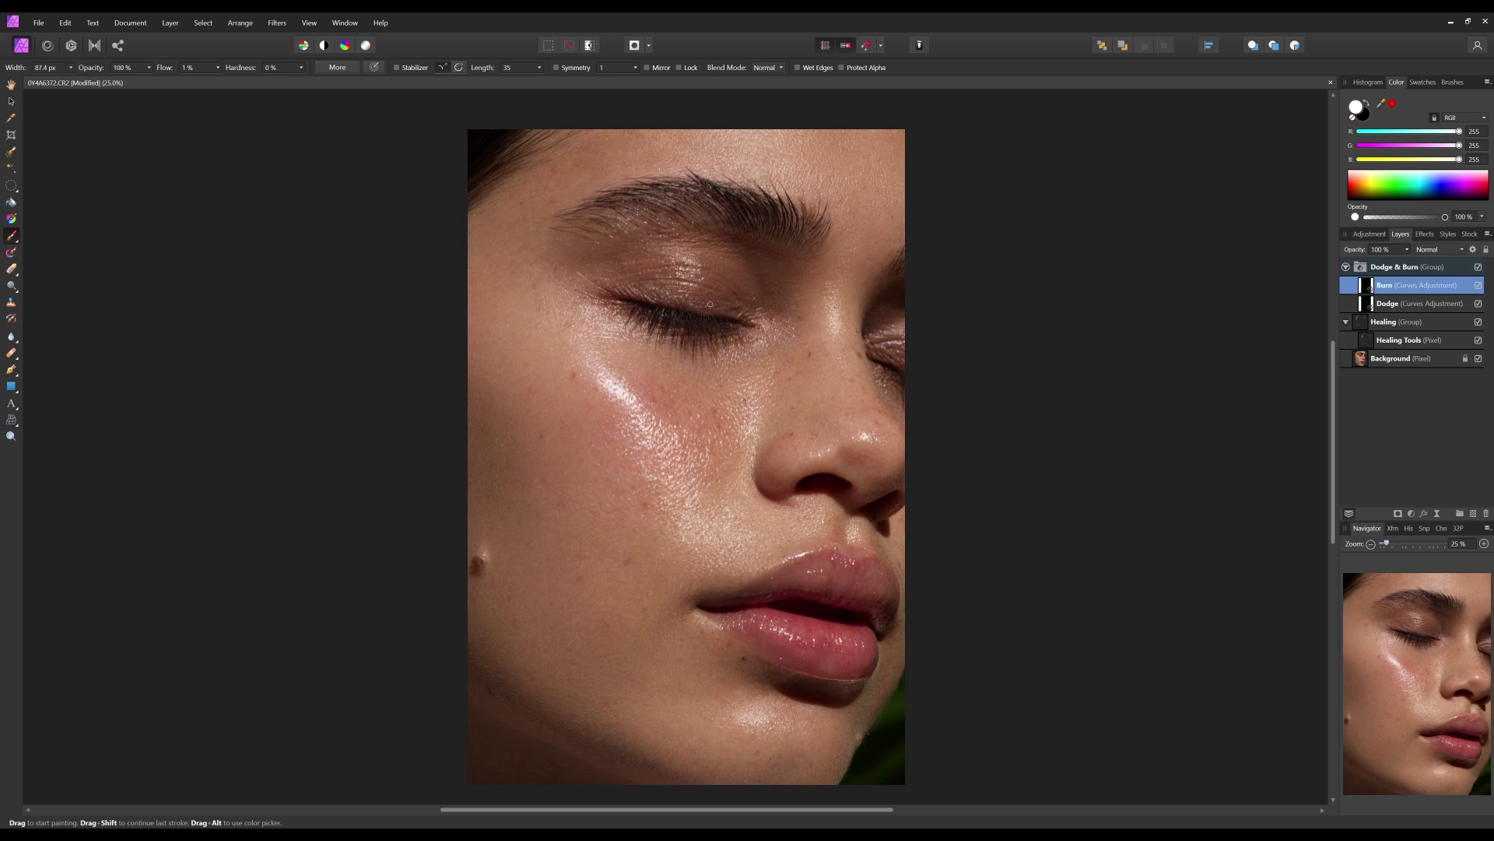
key("bracketright")
key("bracketright")
key("bracketright")
key("alt+bracketleft")
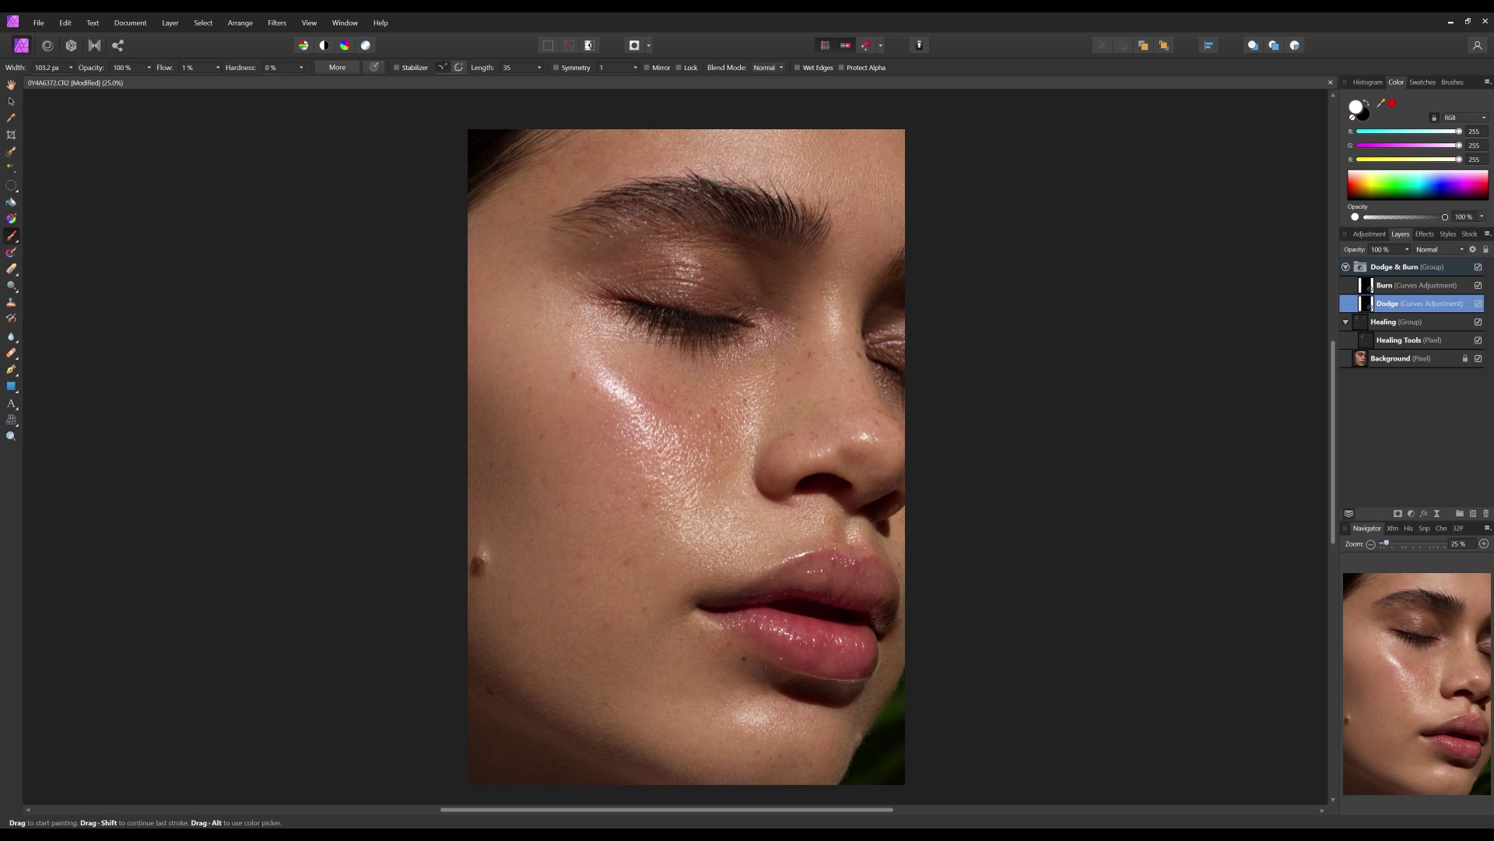
- Select the Healing Tools layer and activate the Healing Brush
key("alt+bracketleft")
key("alt+bracketleft")
key("s")
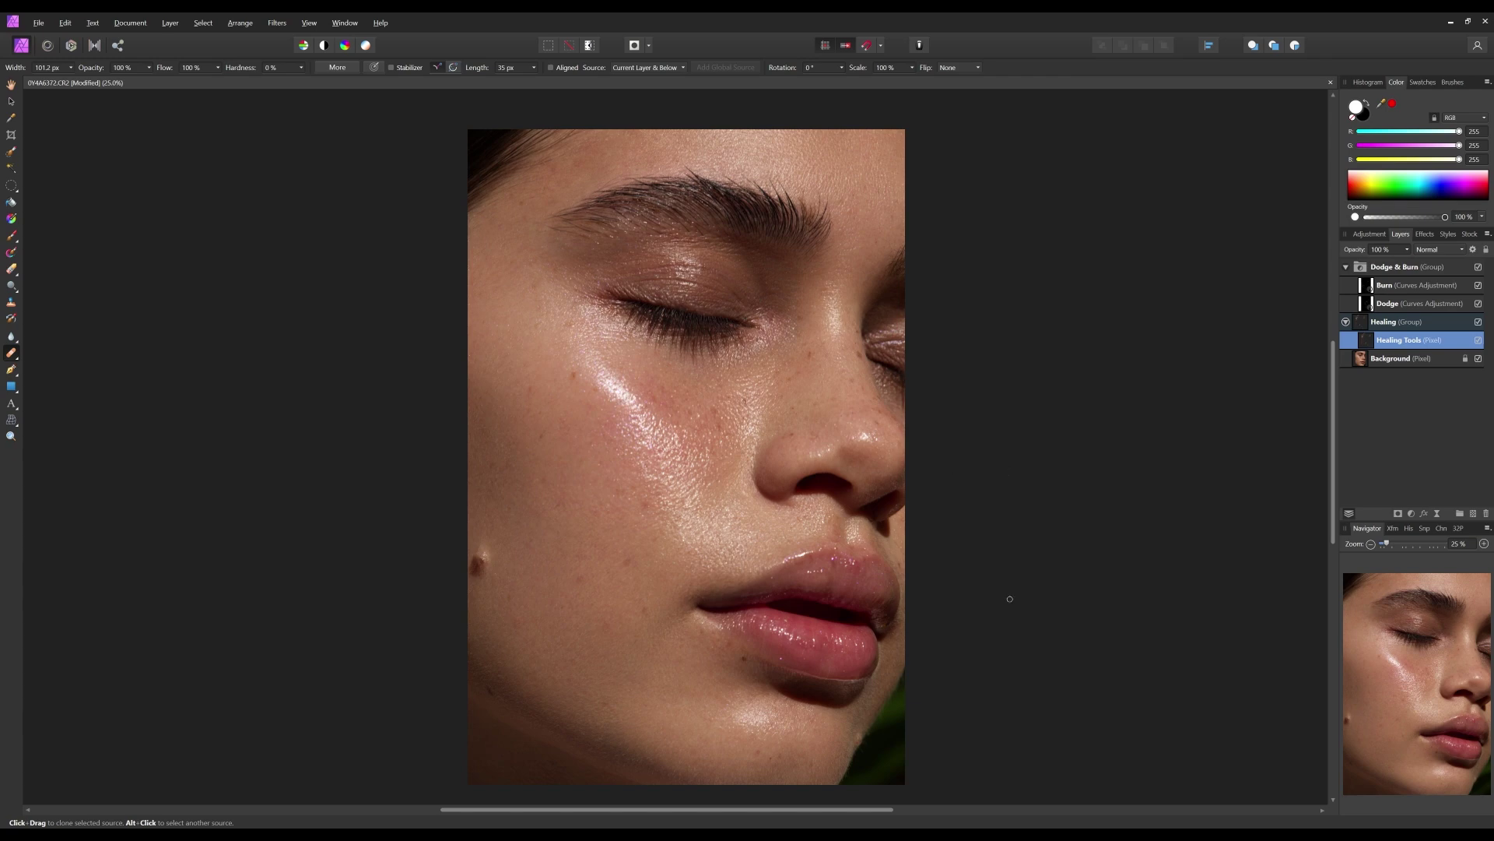
- Compare the portrait with the Dodge & Burn group, and its Burn and Dodge adjustments, hidden and shown
left_click(1480, 267)
left_click(1479, 267)
left_click(1478, 268)
left_click(1479, 268)
left_click(1479, 285)
left_click(1479, 303)
left_click(1478, 303)
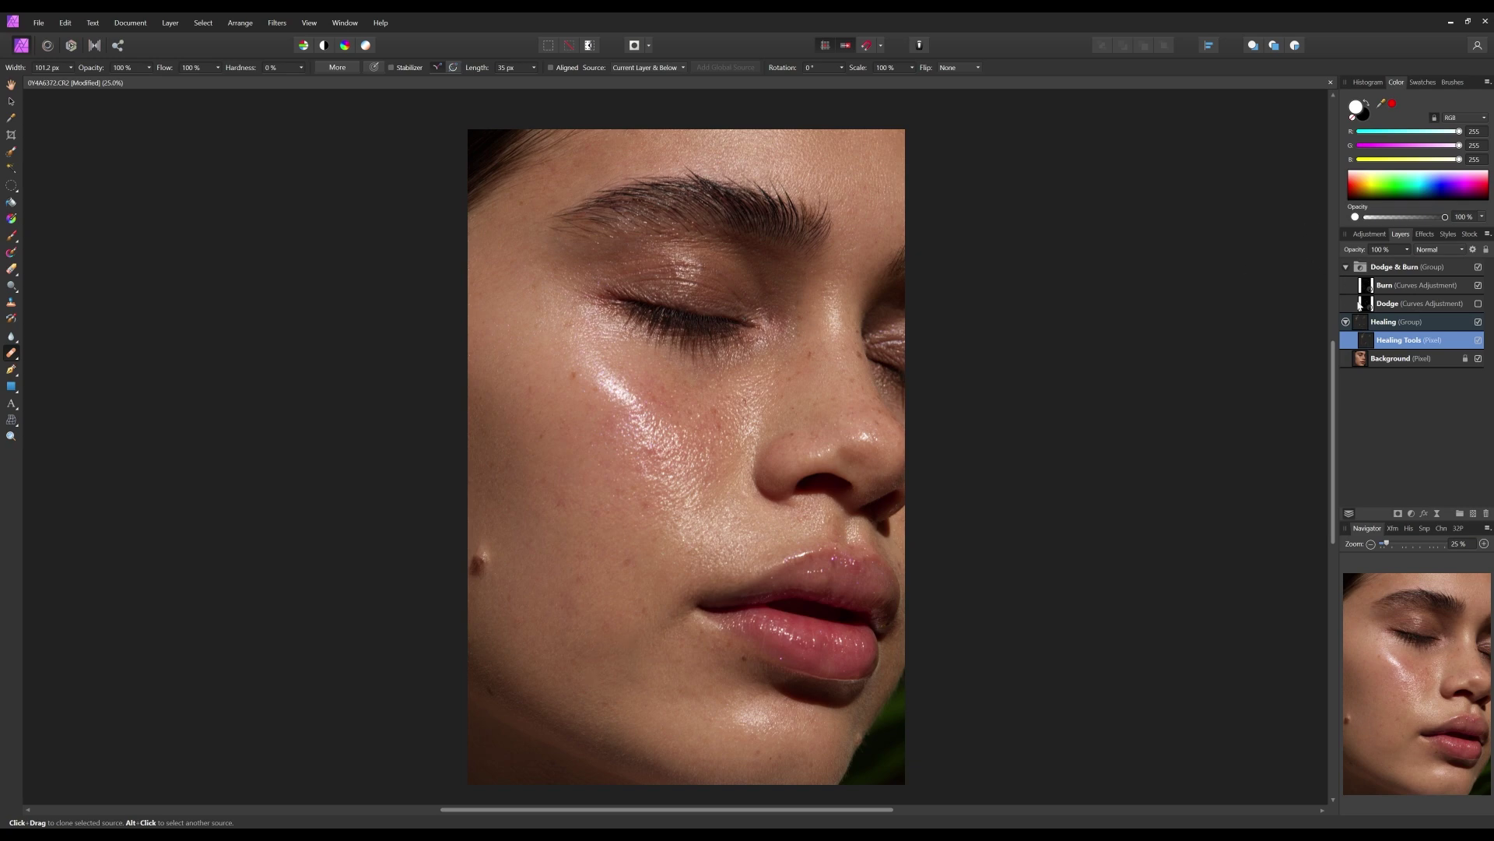
left_click(1478, 303)
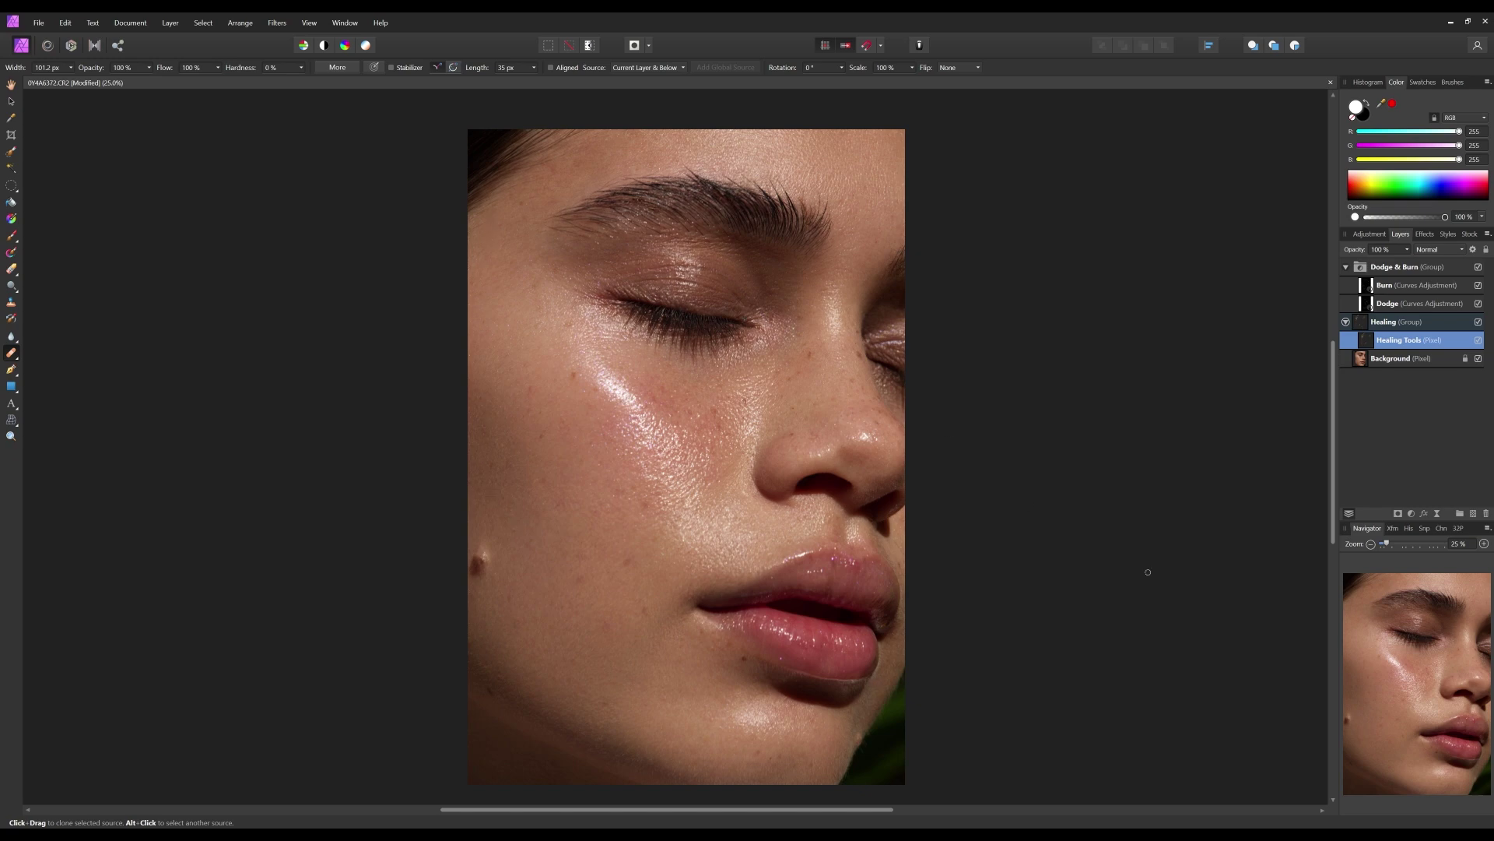
- Create an empty group named Skin Texture above the Dodge & Burn group
left_click(1385, 268)
key("ctrl+g")
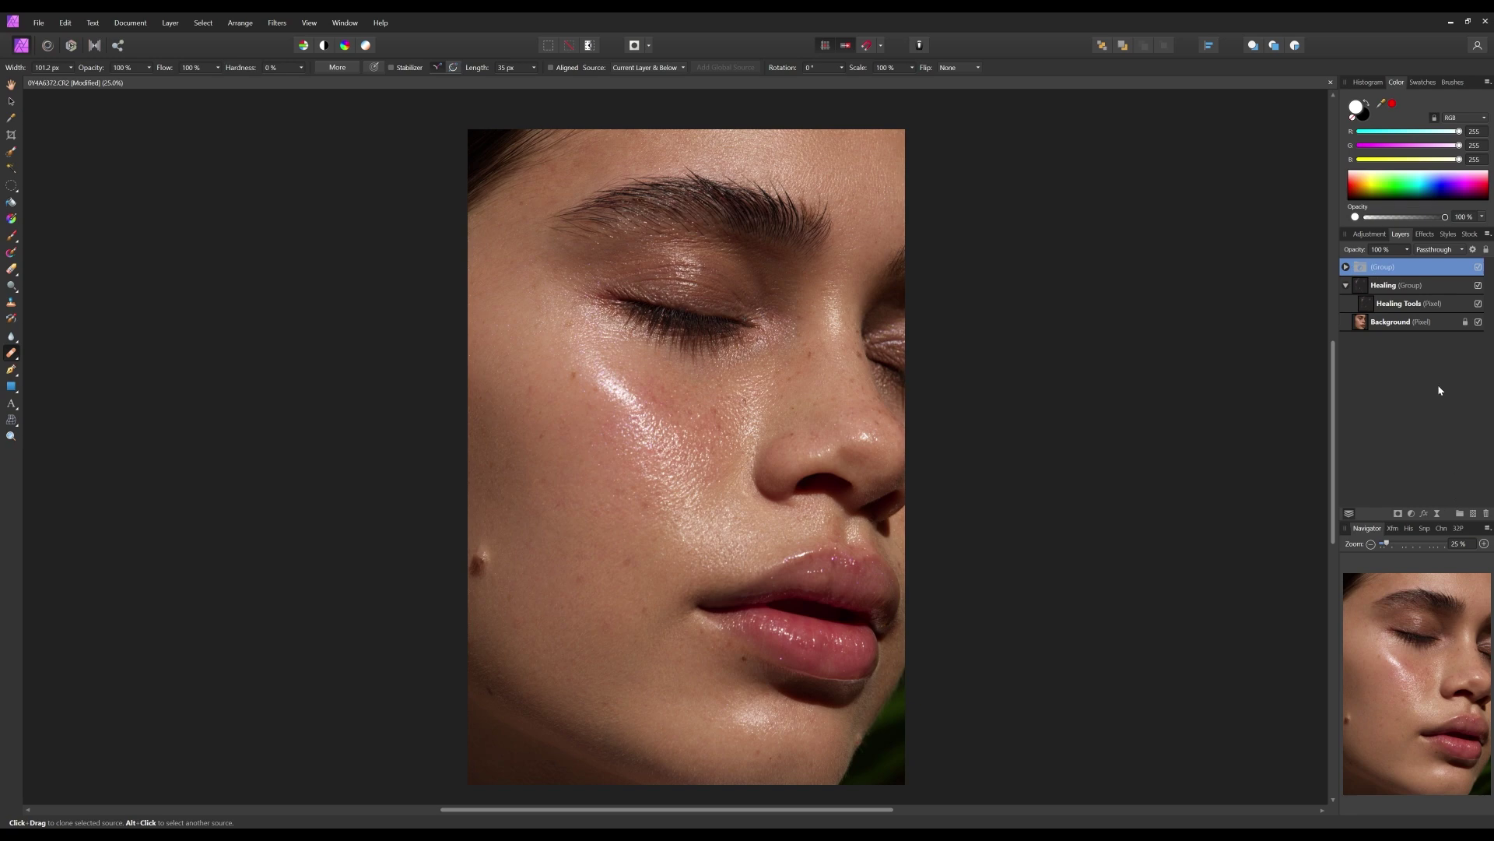
double_click(1385, 268)
type("Skin Texture")
key("Return")
left_click_drag(1406, 267, 1406, 296)
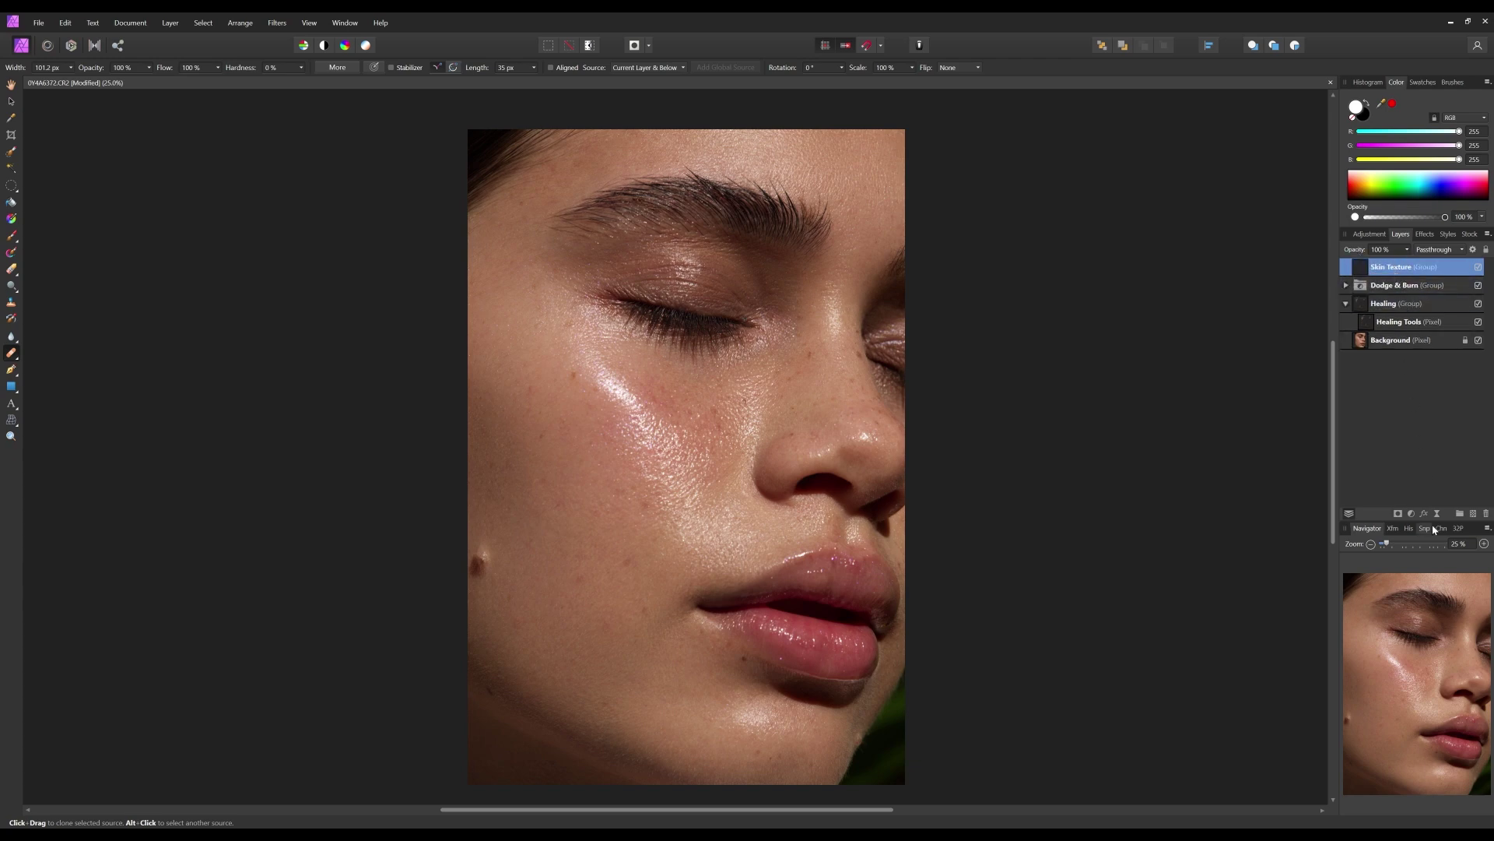
- Add a pixel layer named Clone Stamp inside the Skin Texture group
left_click(1472, 515)
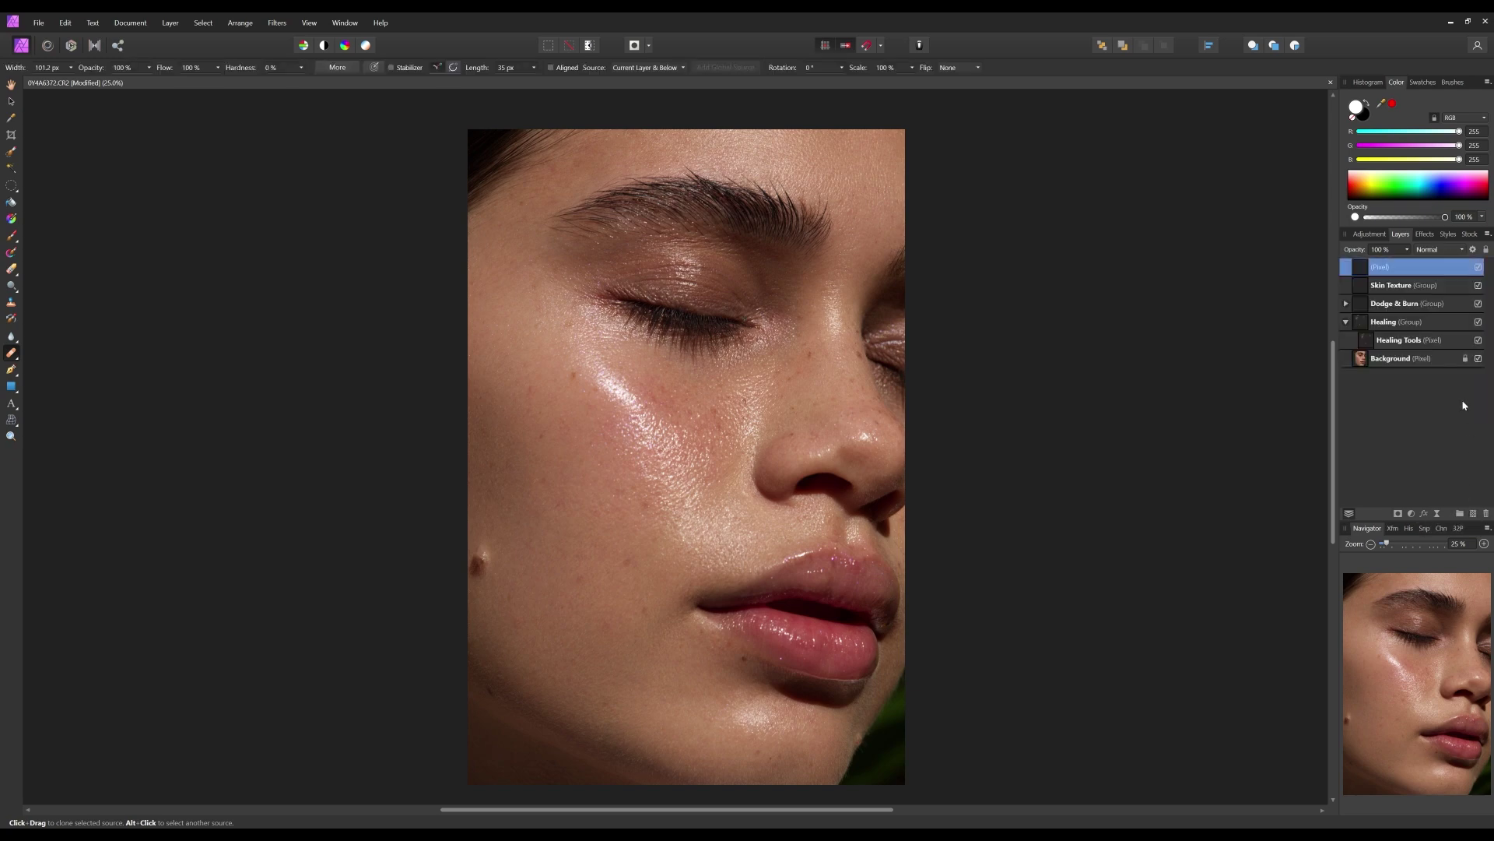
left_click_drag(1395, 266, 1395, 289)
double_click(1391, 286)
type("CC")
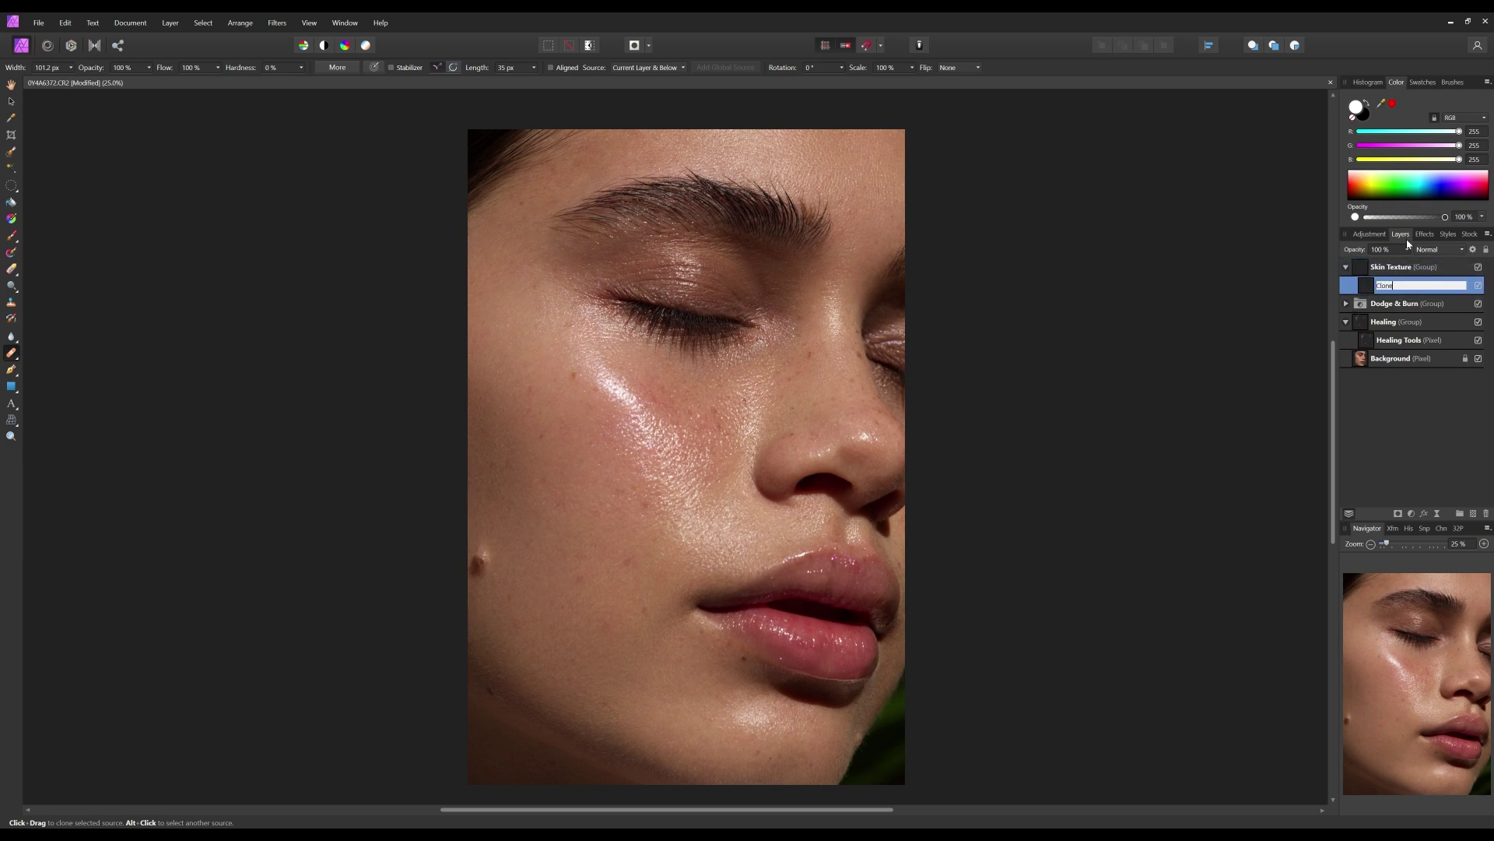
type("one Stamp")
key("Return")
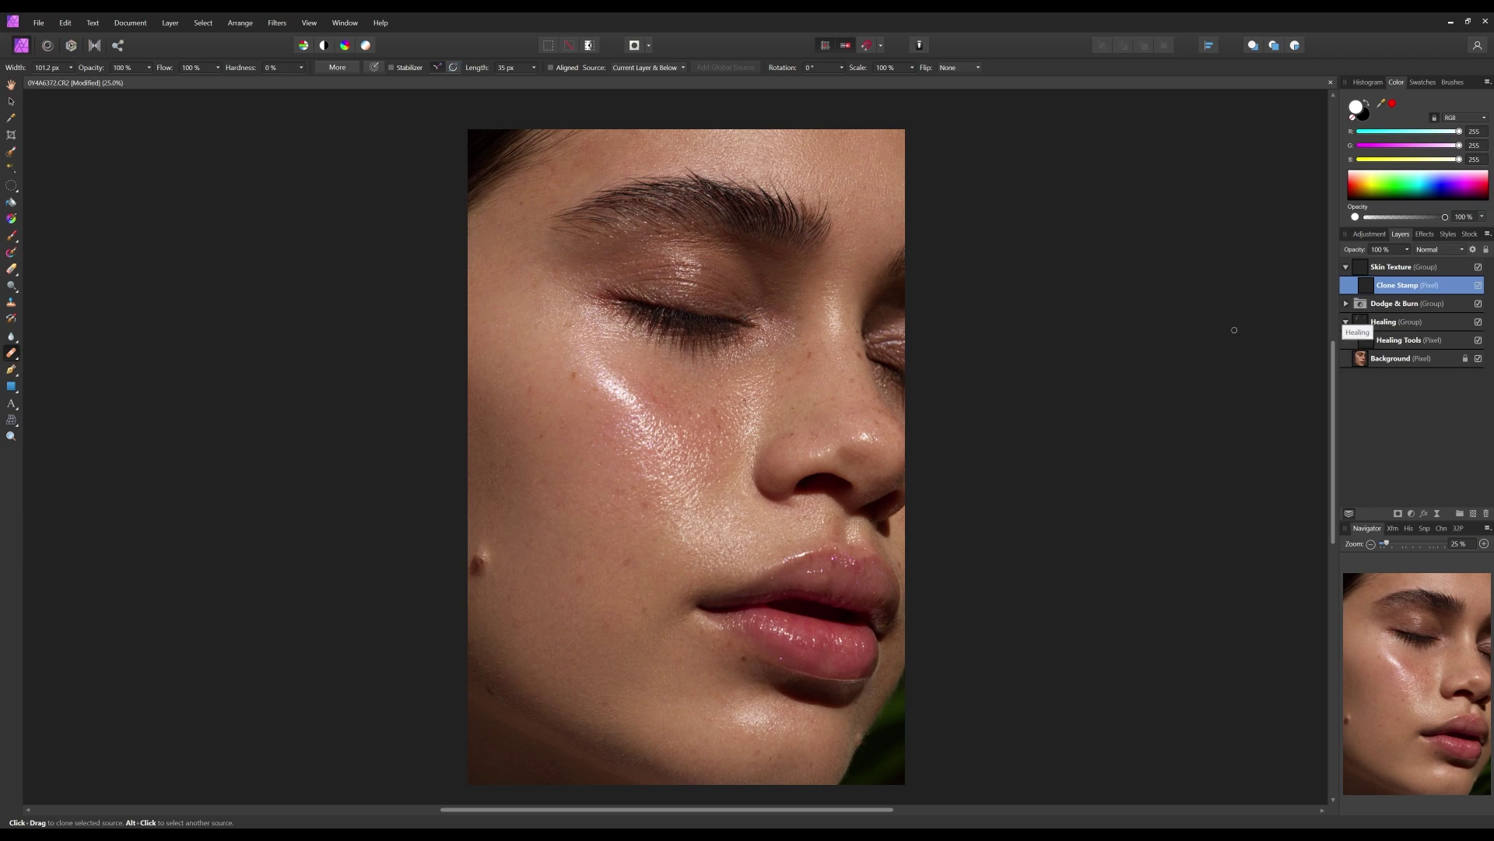
- Activate the Clone Brush and enlarge its width considerably to cover broad patches of skin
left_click(10, 302)
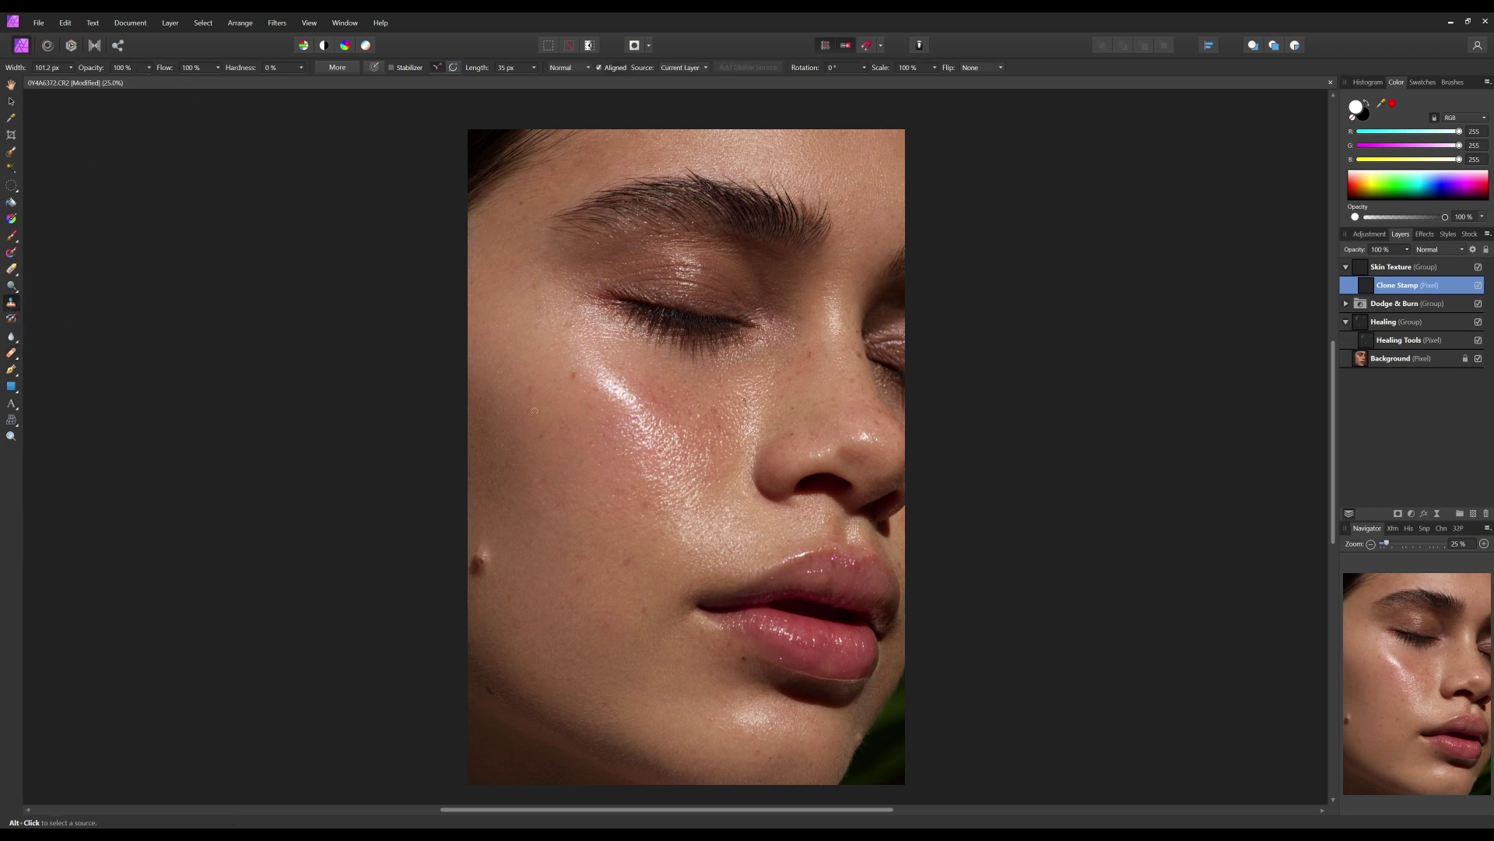
key("bracketright")
key("bracketright")
key("bracketright")
key("bracketright")
key("bracketright")
key("bracketright")
key("bracketright")
key("bracketright")
key("bracketright")
key("bracketright")
key("bracketright")
key("bracketright")
key("bracketright")
key("bracketright")
key("bracketright")
key("bracketright")
key("bracketright")
key("bracketright")
key("bracketright")
key("bracketright")
- Set the Clone Brush to 23% opacity and 21% flow, sampling from Current Layer & Below
left_click(149, 70)
left_click_drag(105, 83, 87, 80)
left_click(217, 71)
left_click_drag(187, 83, 156, 80)
left_click(682, 67)
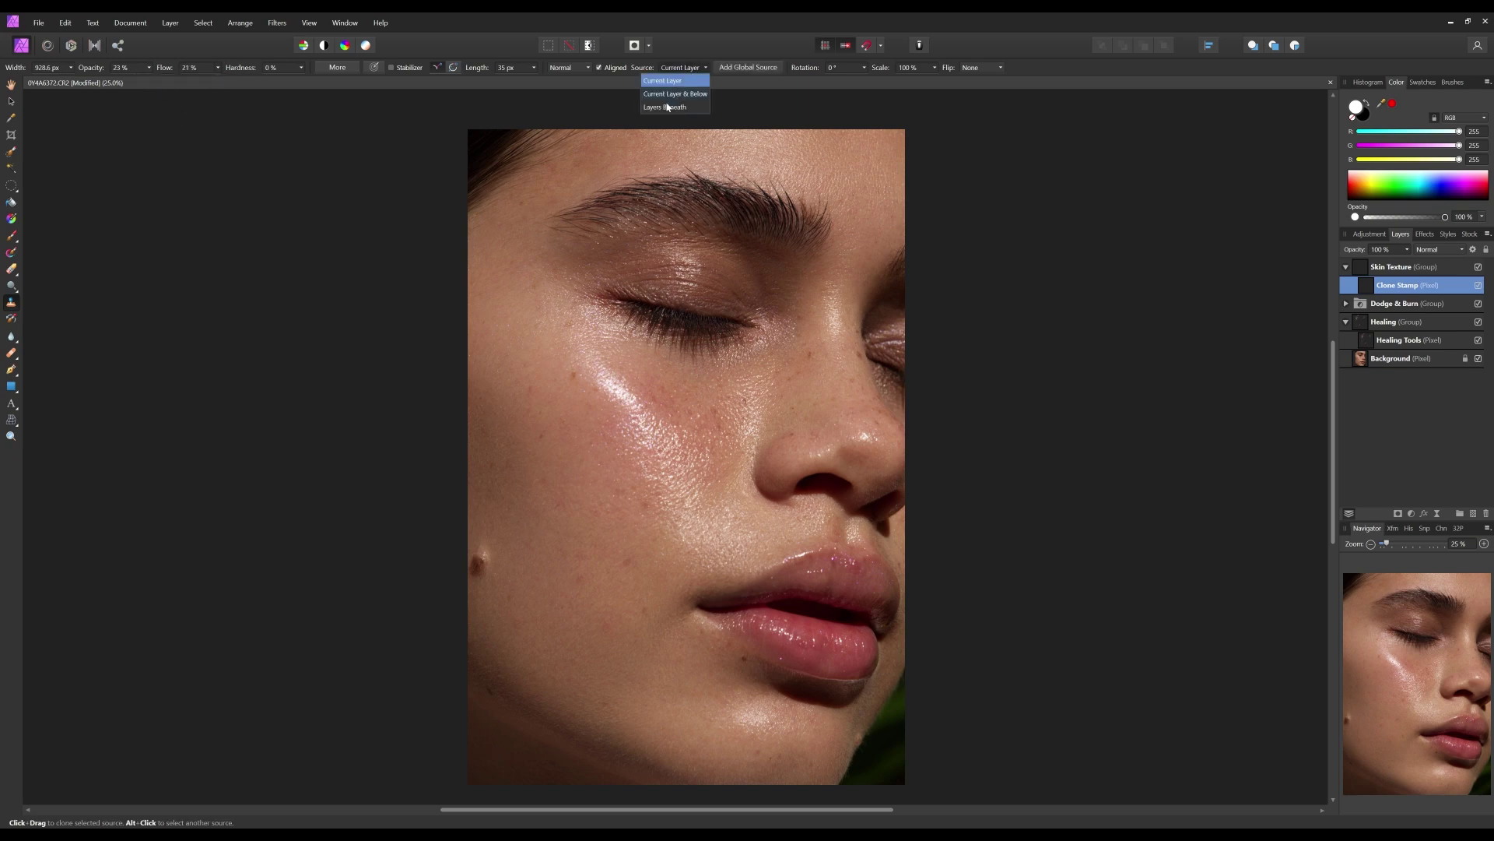
left_click(675, 94)
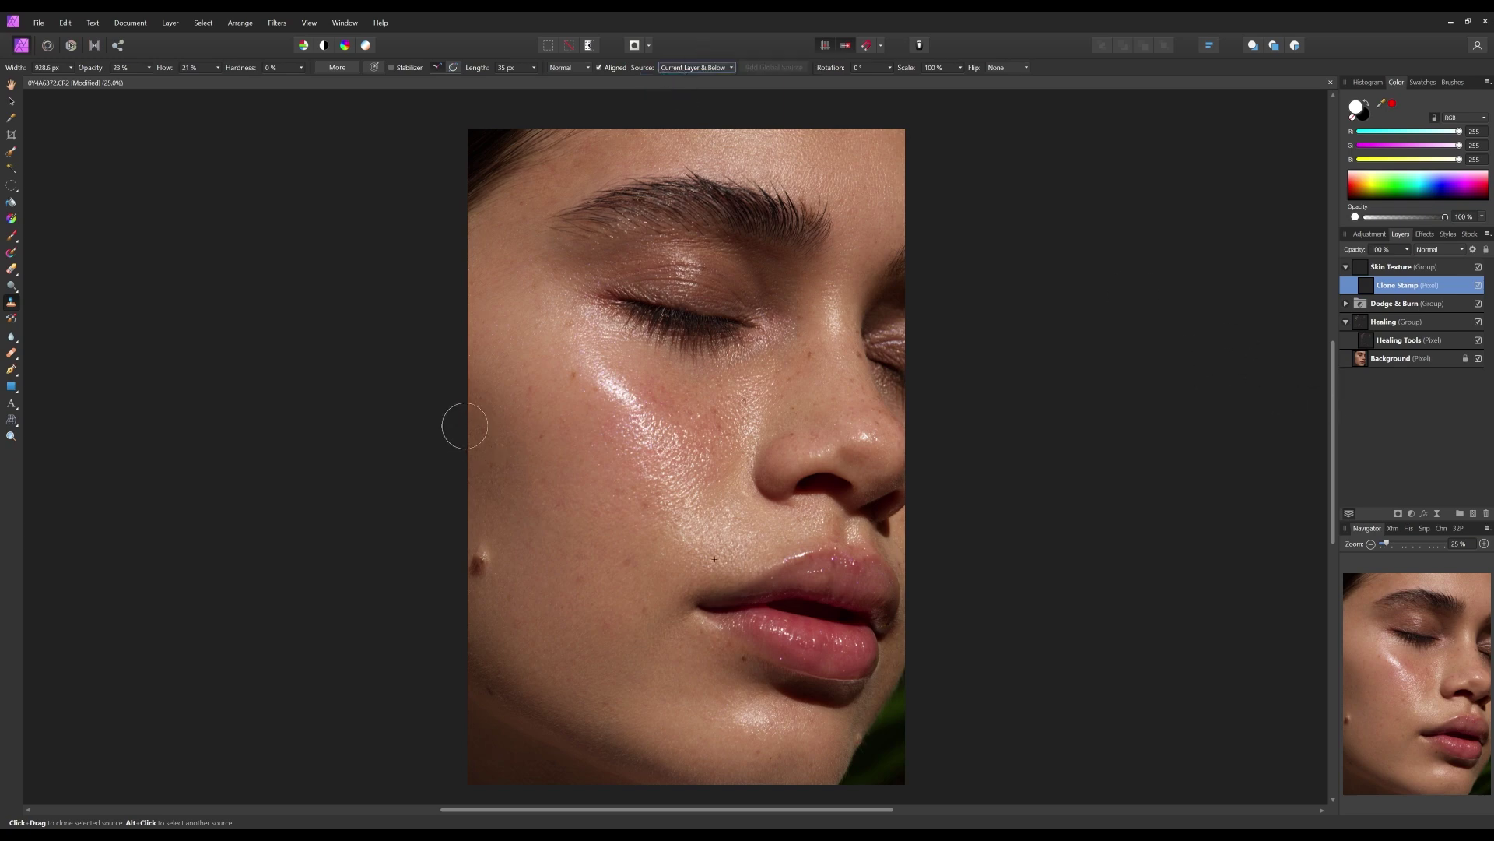
- Clone sampled skin texture softly over the cheek, forehead and temple, reducing the brush width to 412 px
left_click(540, 612, "alt")
left_click_drag(567, 649, 569, 624)
left_click(548, 504, "alt")
left_click(669, 162, "alt")
left_click(532, 296, "alt")
key("bracketleft")
key("bracketleft")
- Create an empty group named Colour Grade above the Skin Texture group
left_click(1426, 269)
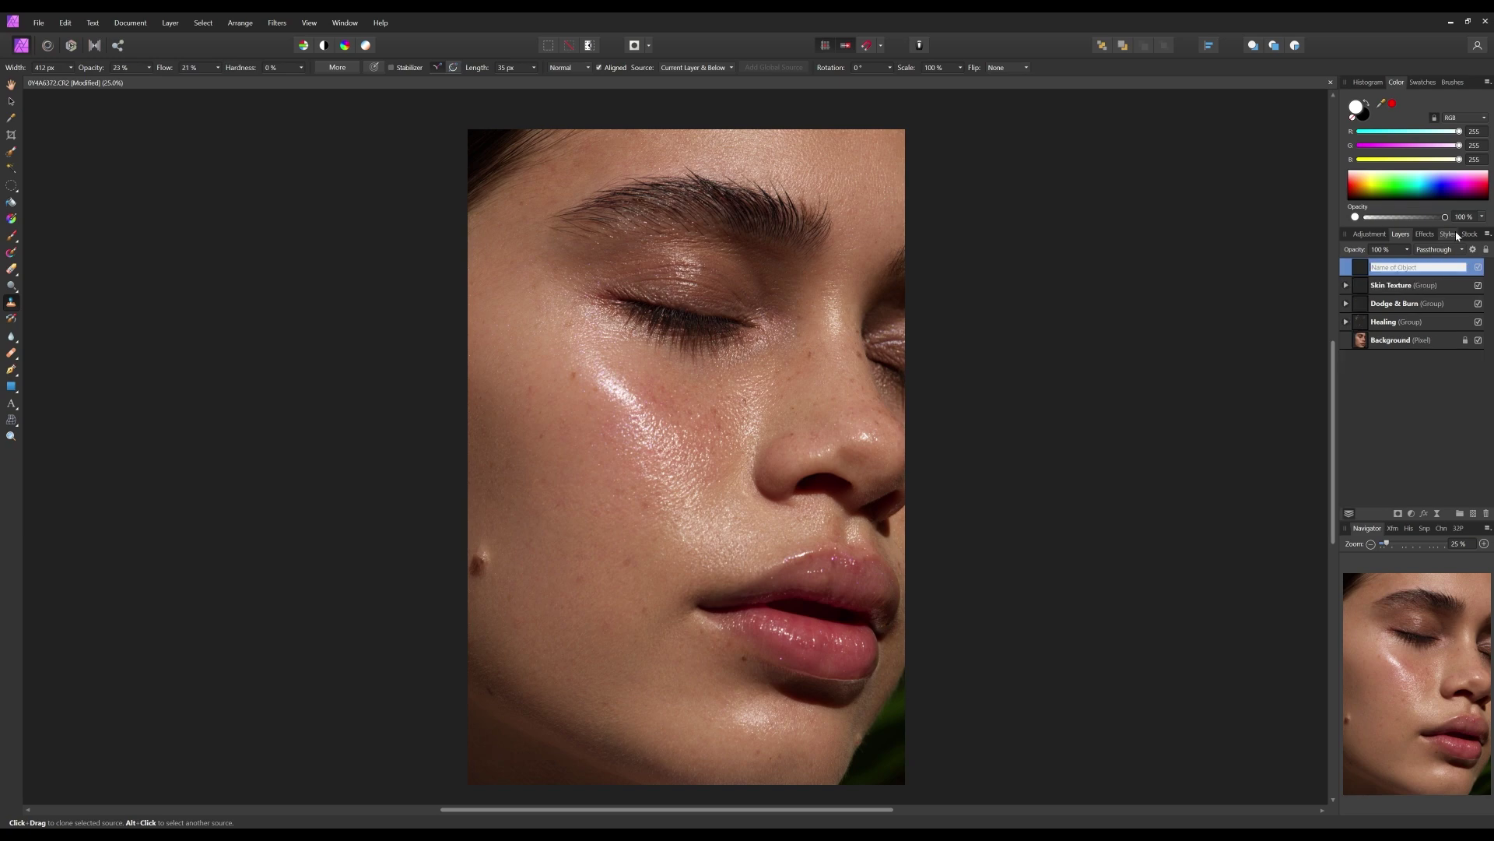
type("Colour Grade")
key("Return")
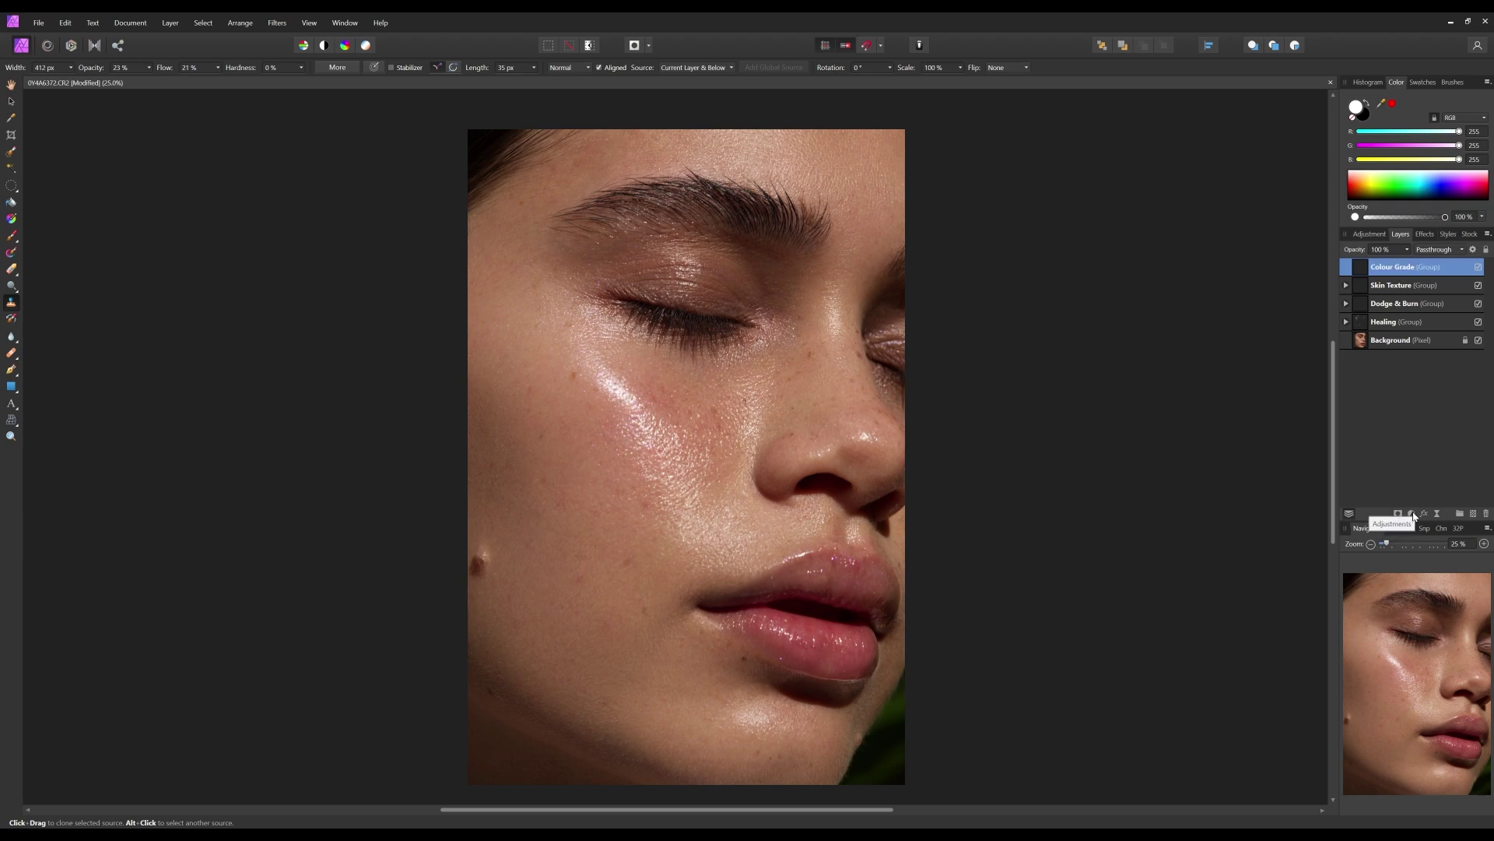
- Add a Recolor adjustment with hue 29° and saturation 35%
left_click(1412, 515)
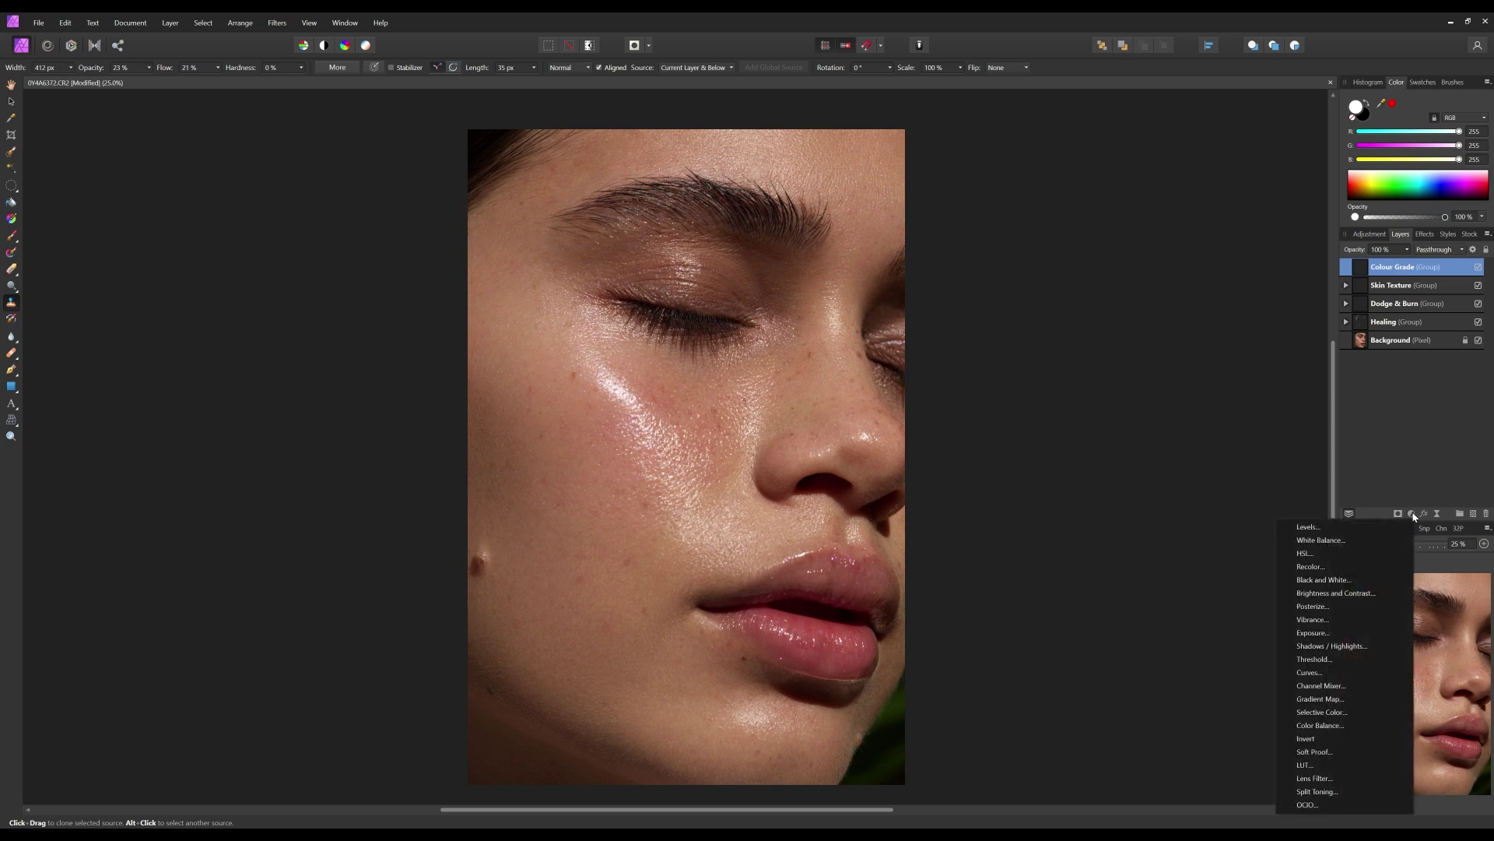
left_click(1352, 571)
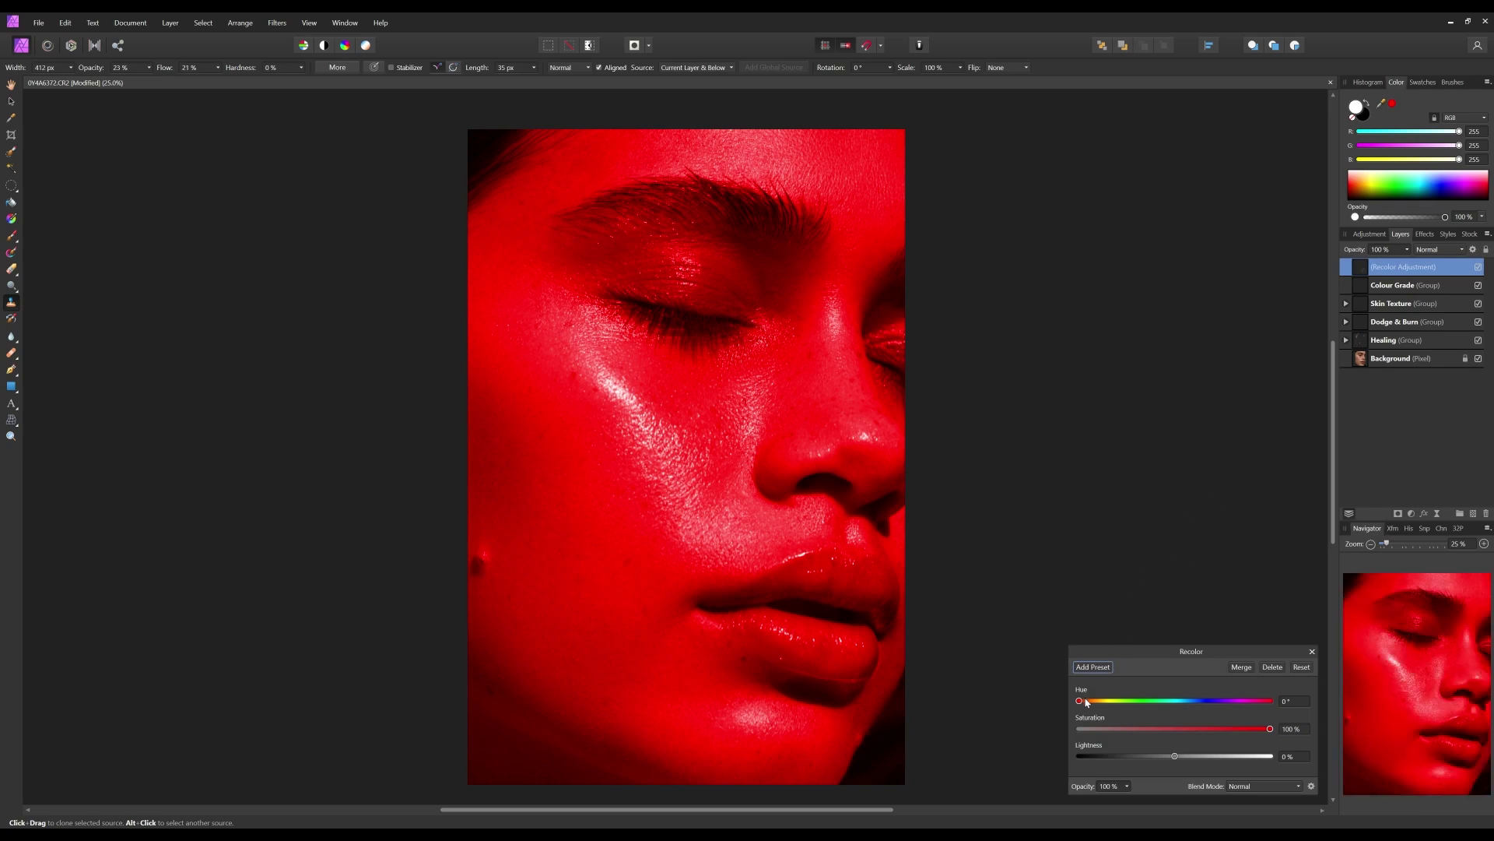
mouse_move(1088, 702)
left_mouse_down()
mouse_move(1121, 703)
mouse_move(1099, 705)
left_mouse_up()
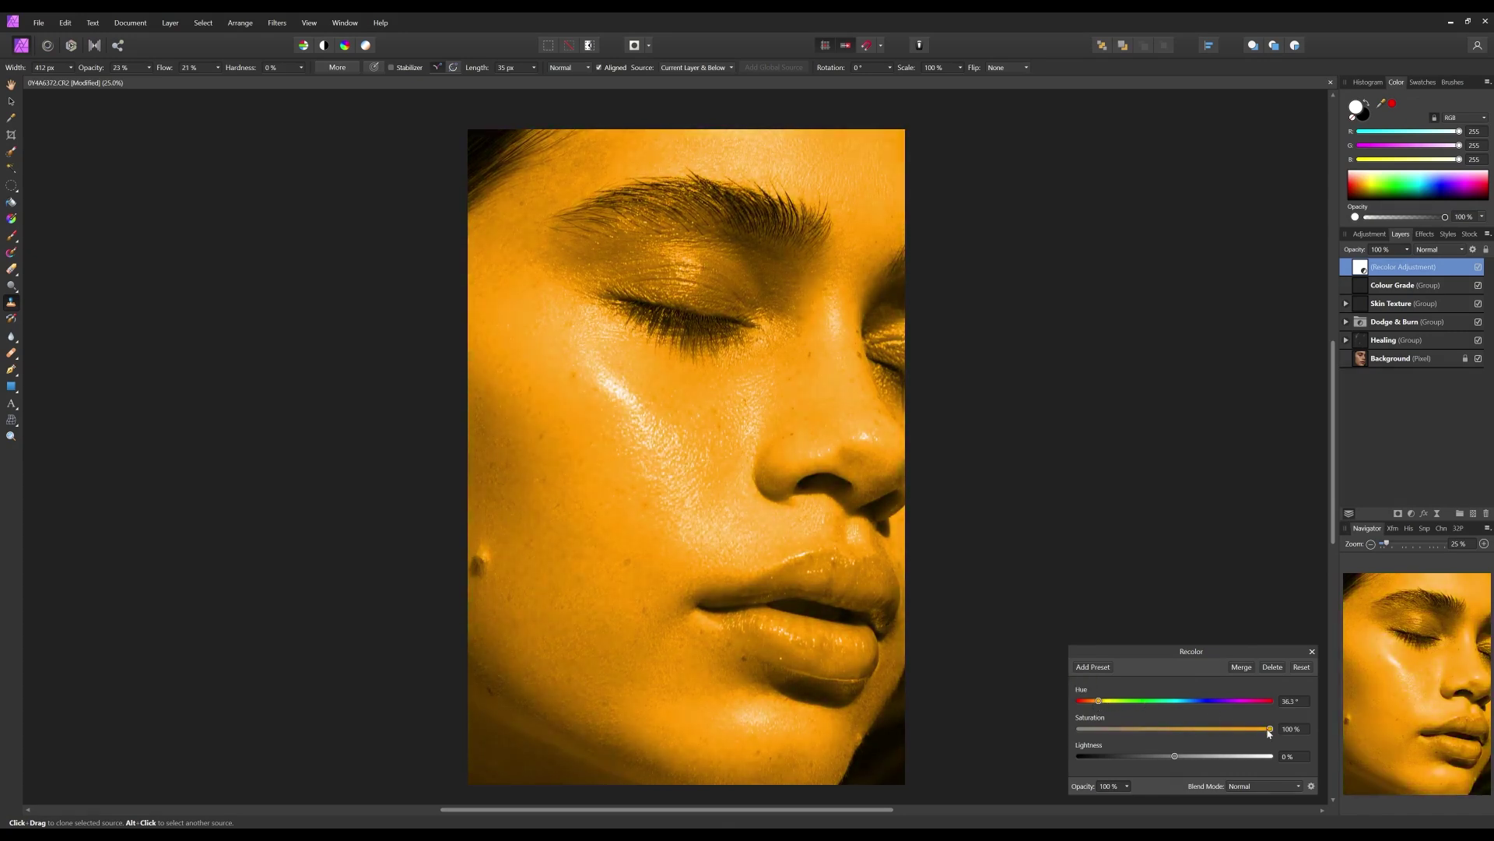
left_click_drag(1269, 729, 1096, 705)
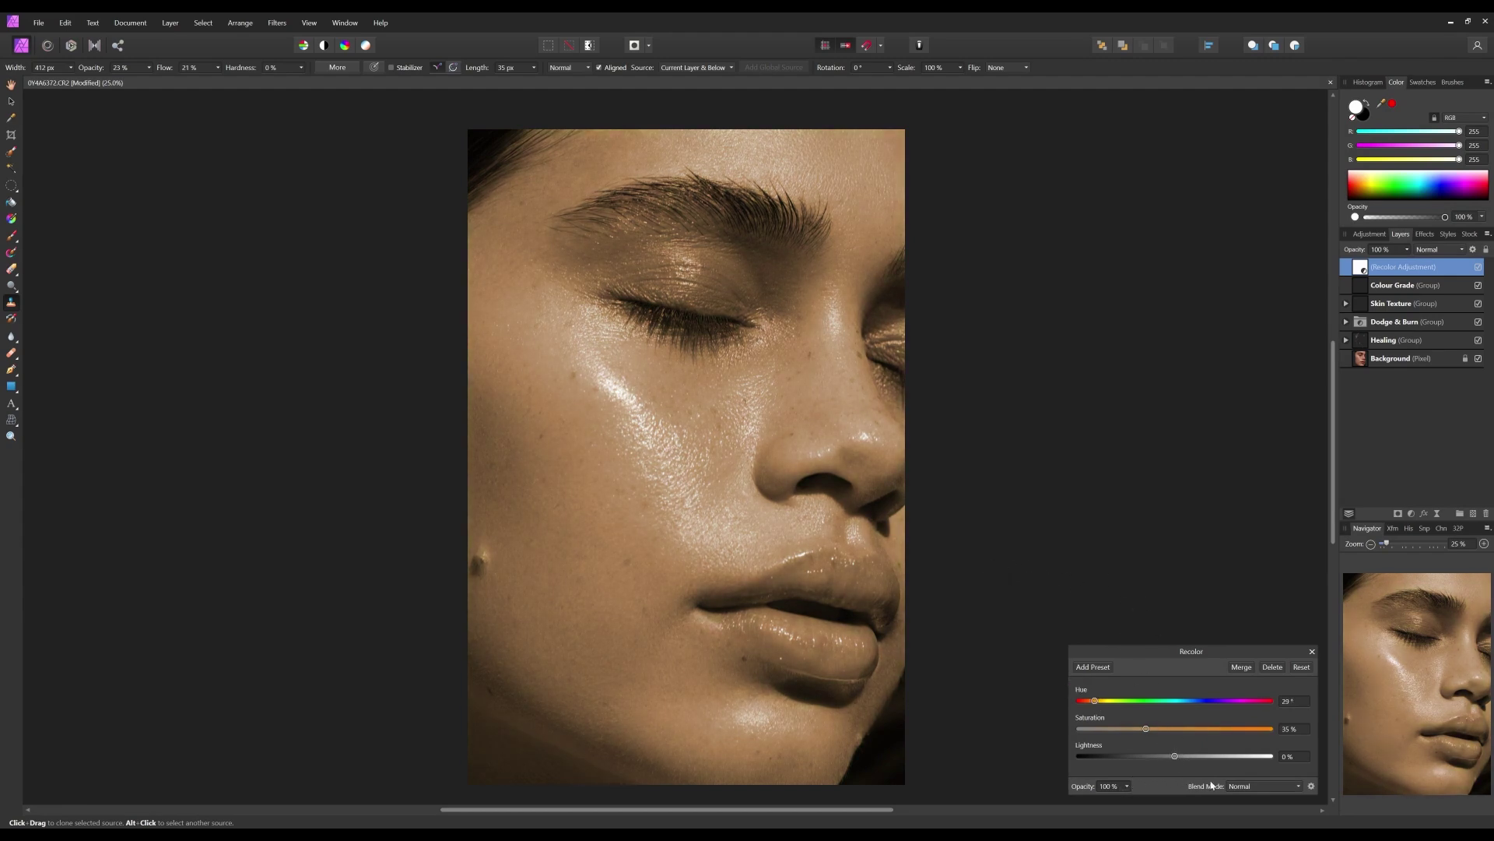
- Set the Recolor adjustment's blend mode to Glow and its opacity to 10%
left_click(1246, 788)
scroll(1276, 700, "down", 3)
scroll(1300, 703, "down", 2)
left_click(1255, 755)
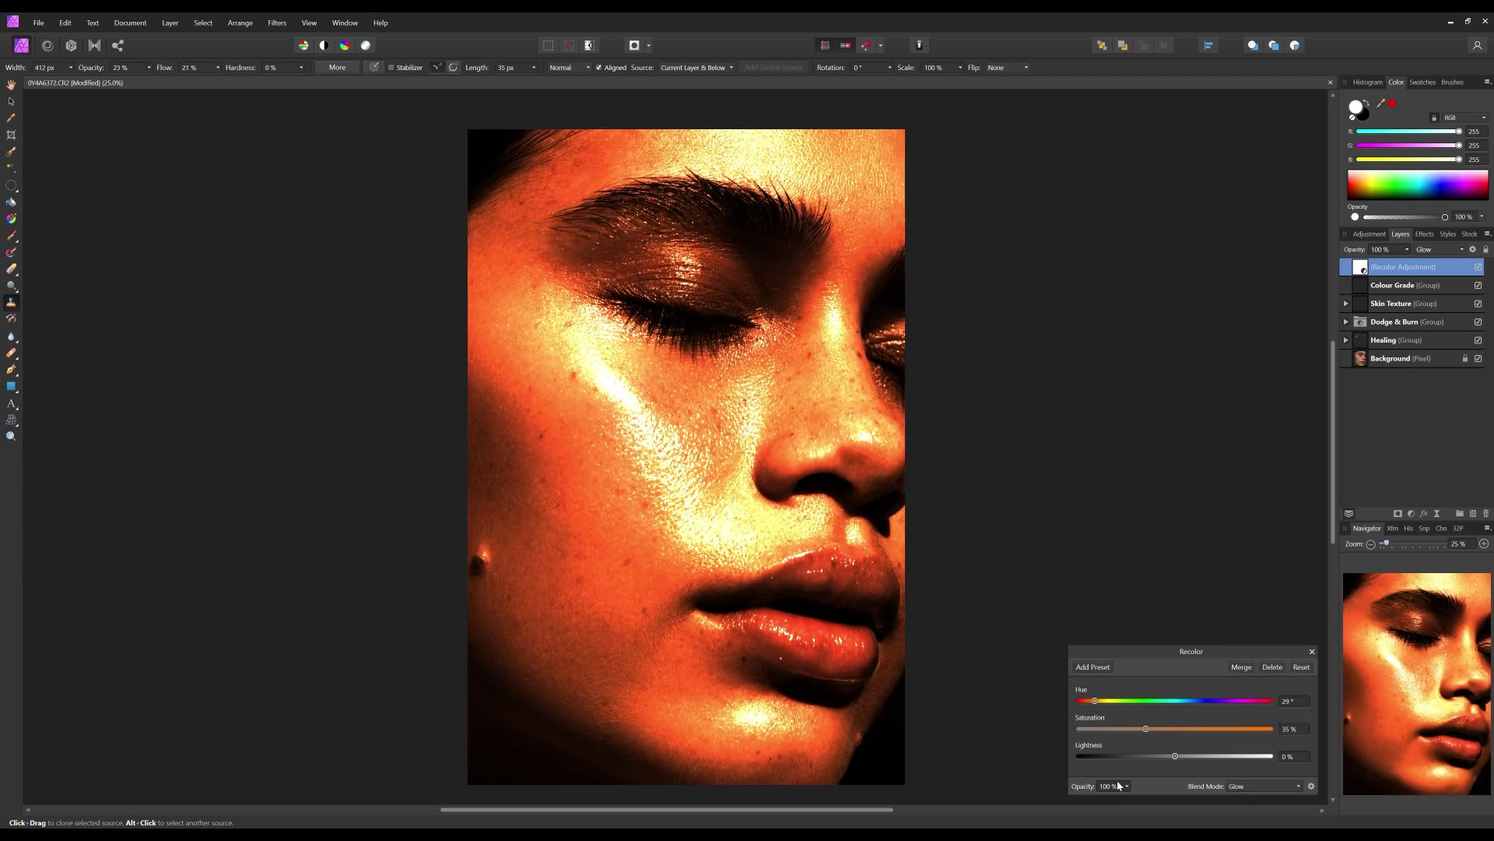
left_click(1127, 786)
left_click(1071, 801)
mouse_move(1063, 800)
left_mouse_down()
mouse_move(1038, 800)
mouse_move(1056, 803)
left_mouse_up()
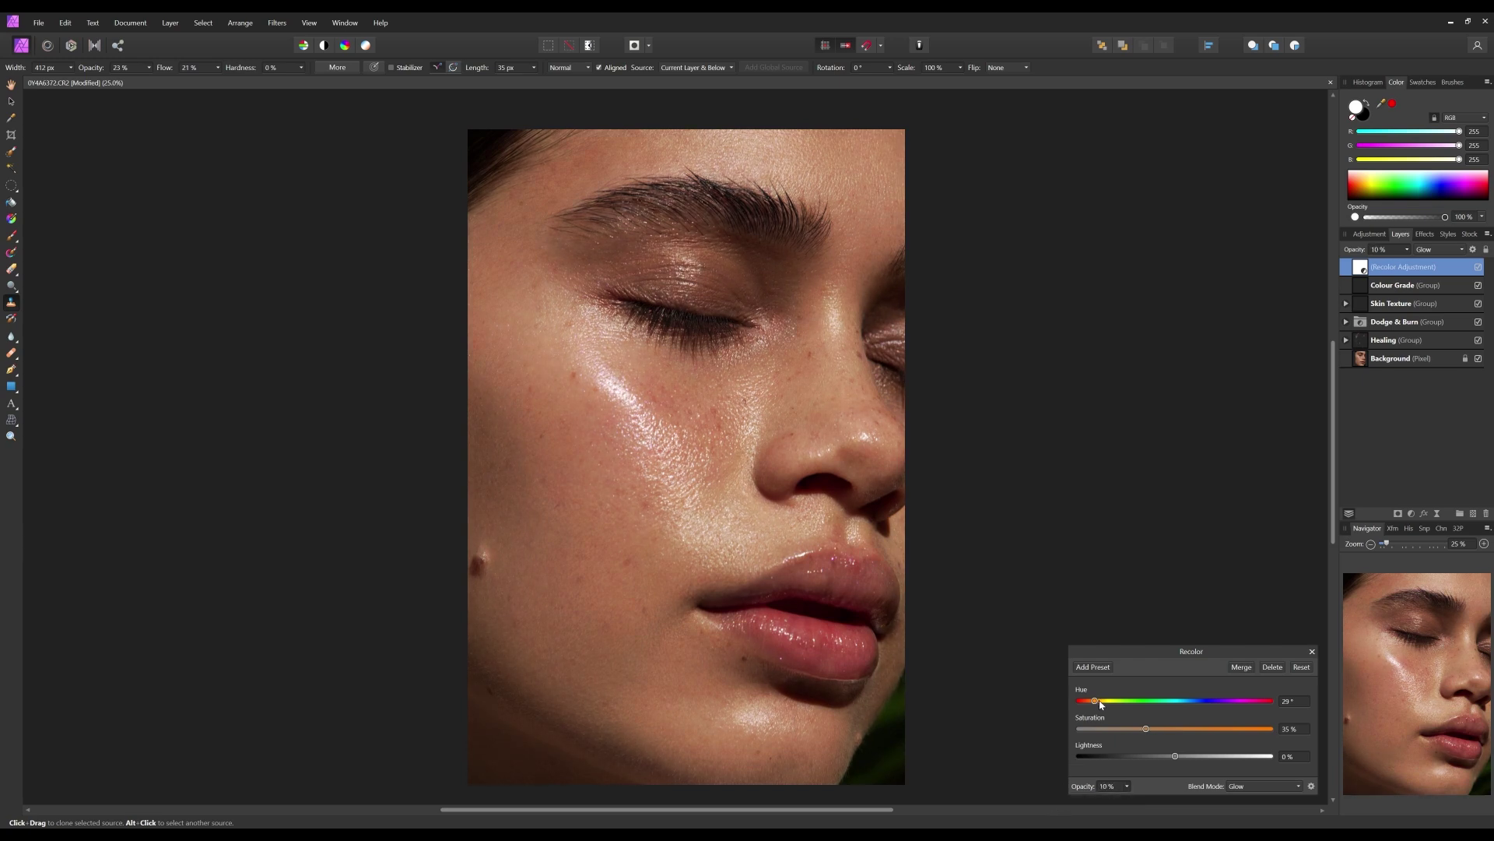
- Adjust the Recolor to hue 42.2° and saturation 23%, compare before and after, and move it into the Colour Grade group
mouse_move(1099, 706)
left_mouse_down()
mouse_move(1112, 703)
mouse_move(1085, 704)
mouse_move(1102, 705)
left_mouse_up()
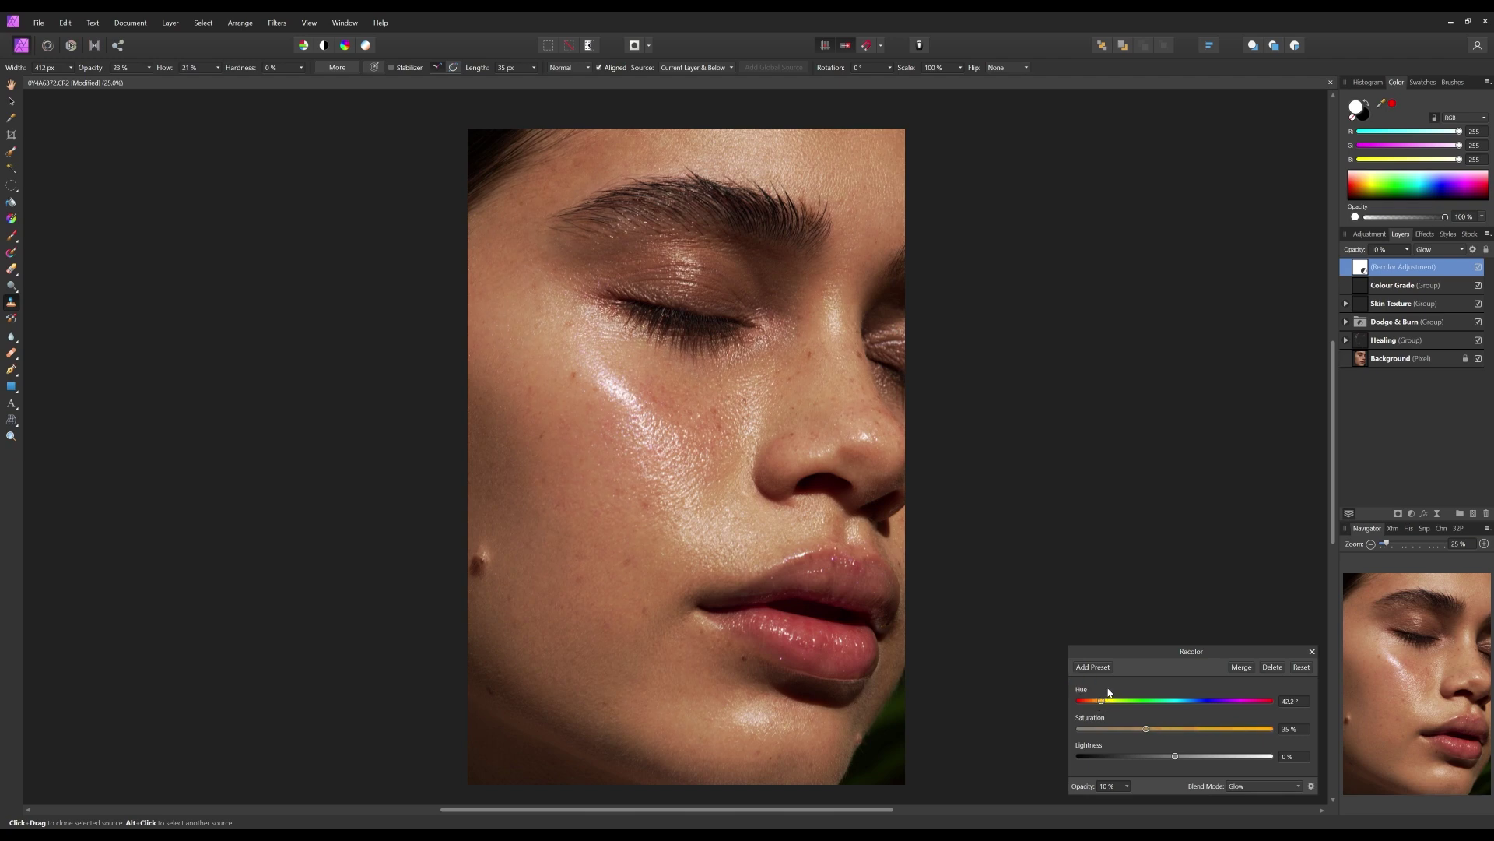
left_click(1132, 731)
left_click(1479, 267)
left_click(1481, 269)
left_click_drag(1397, 270, 1401, 290)
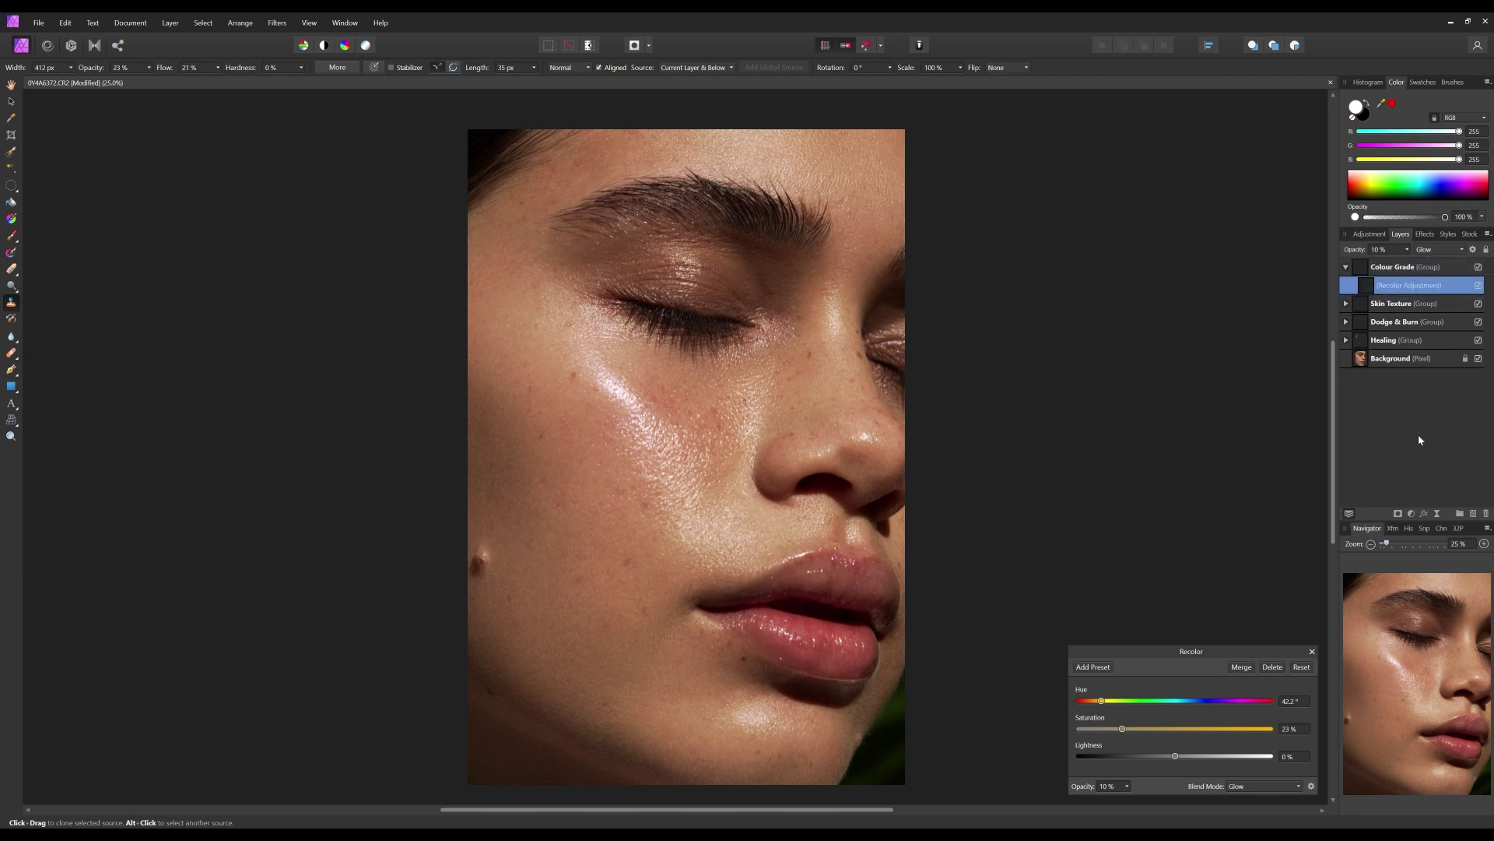
- Add a Levels adjustment above the Recolor and lower its white level to 97%
left_click(1411, 514)
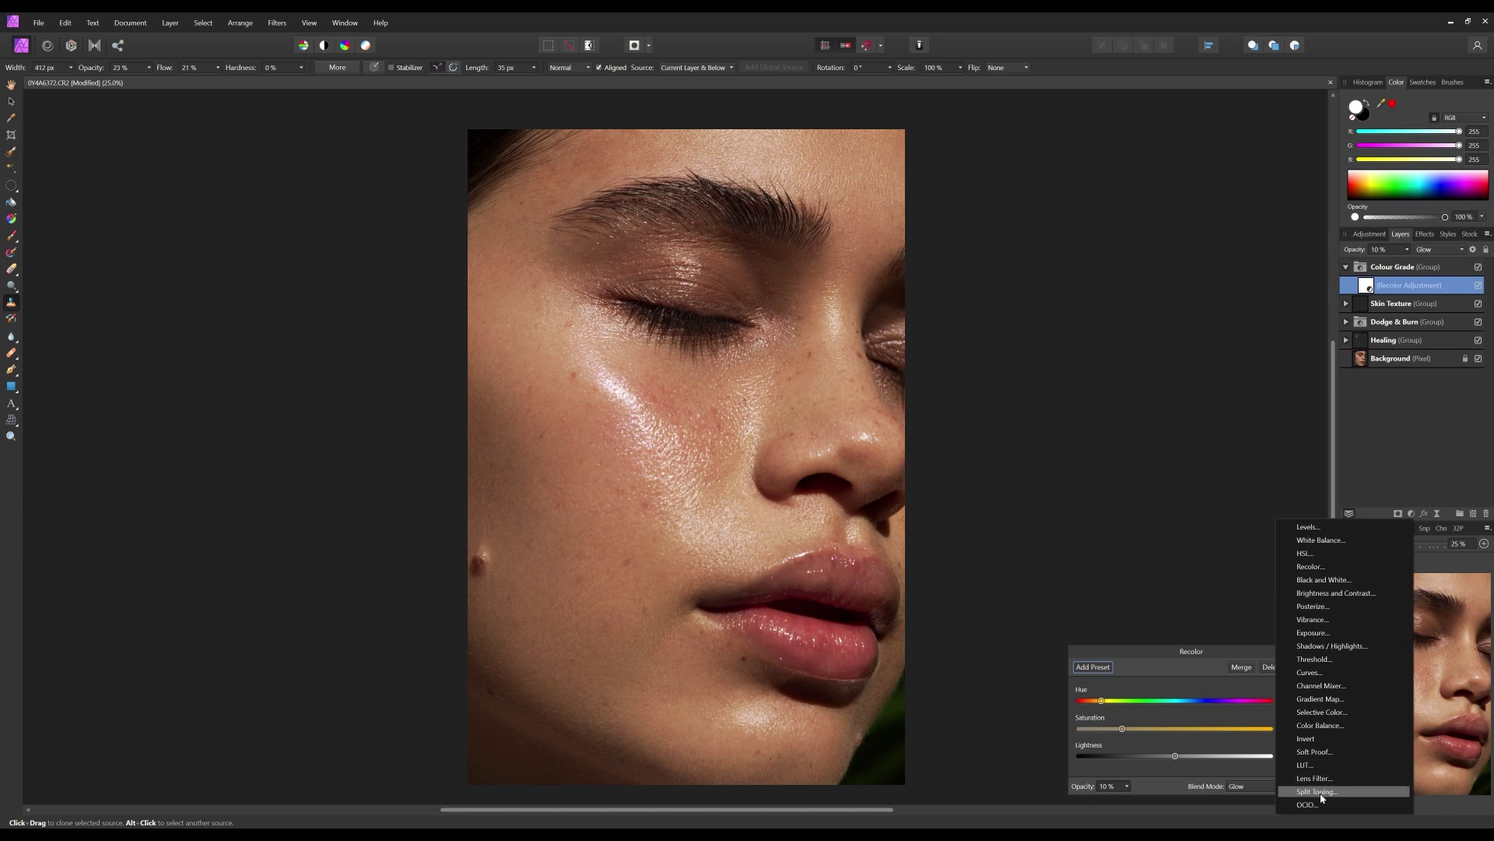
left_click(1319, 530)
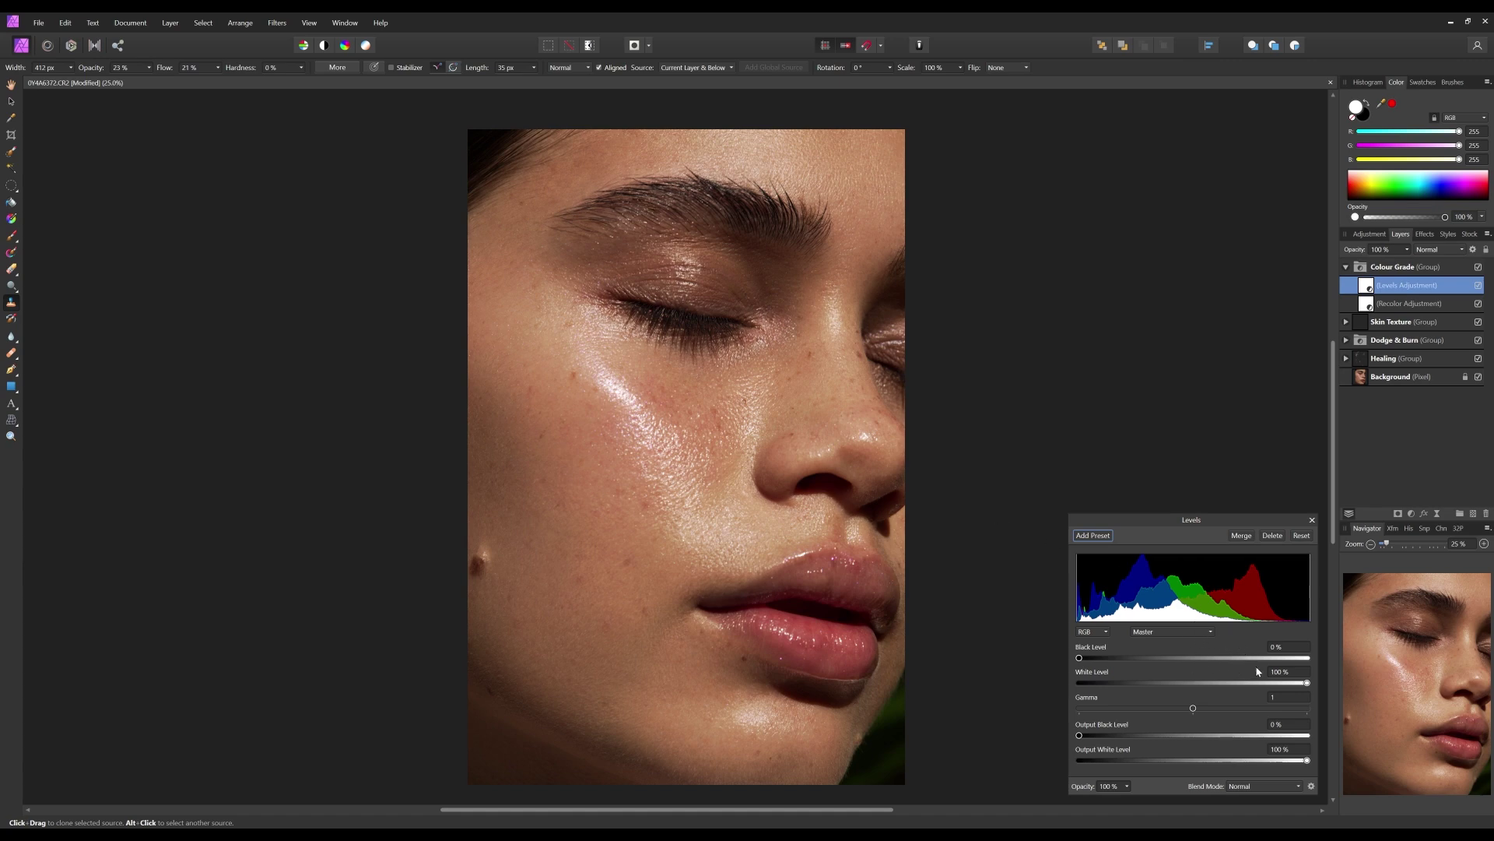
mouse_move(1306, 683)
left_mouse_down()
mouse_move(1282, 686)
mouse_move(1302, 684)
left_mouse_up()
- Add a Selective Color adjustment and set the Neutrals to 2% magenta and 2% yellow
left_click(1413, 515)
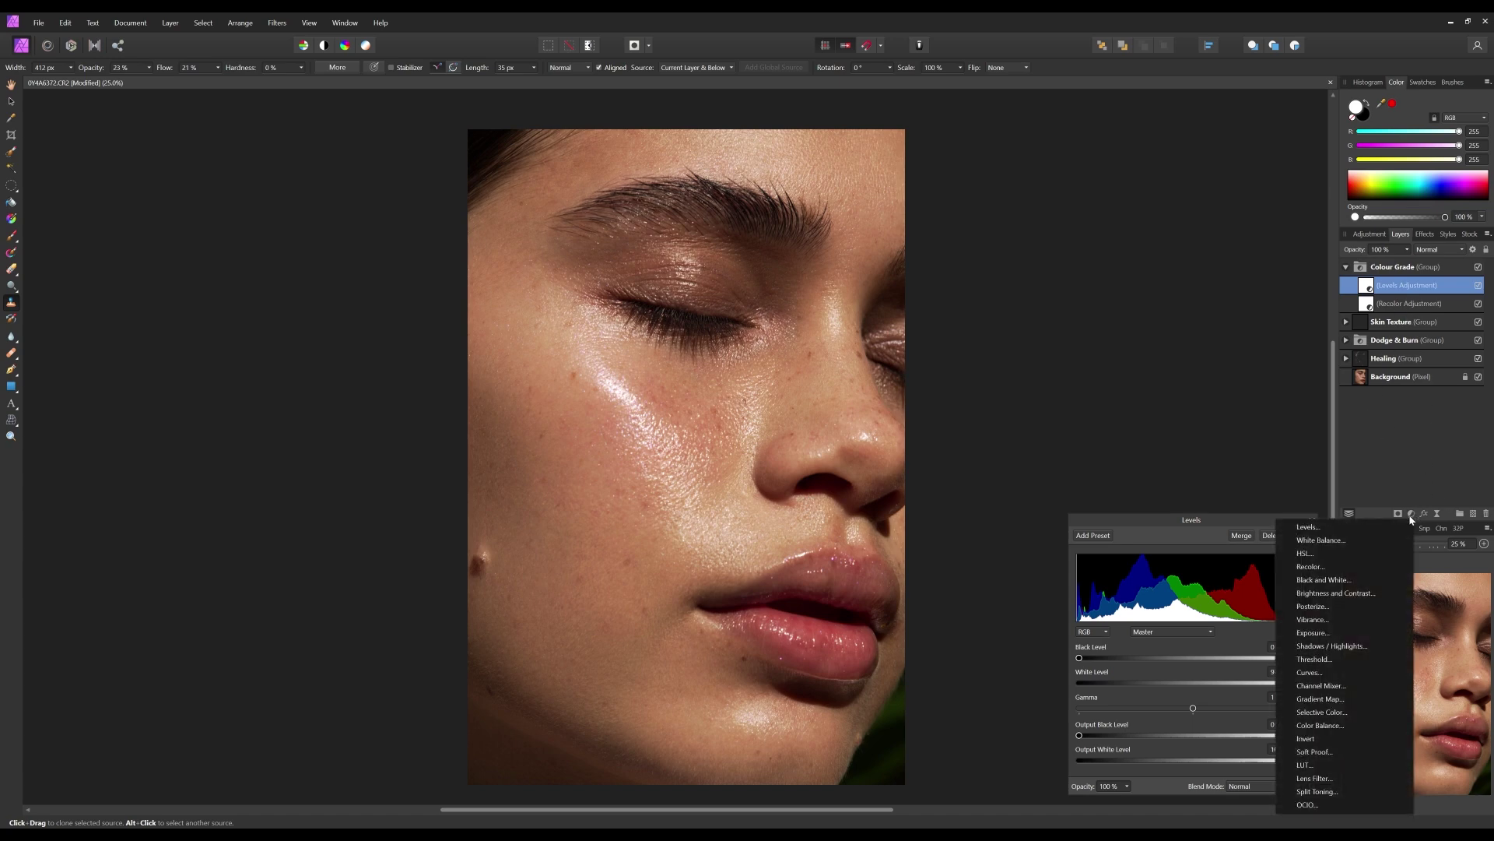
left_click(1318, 713)
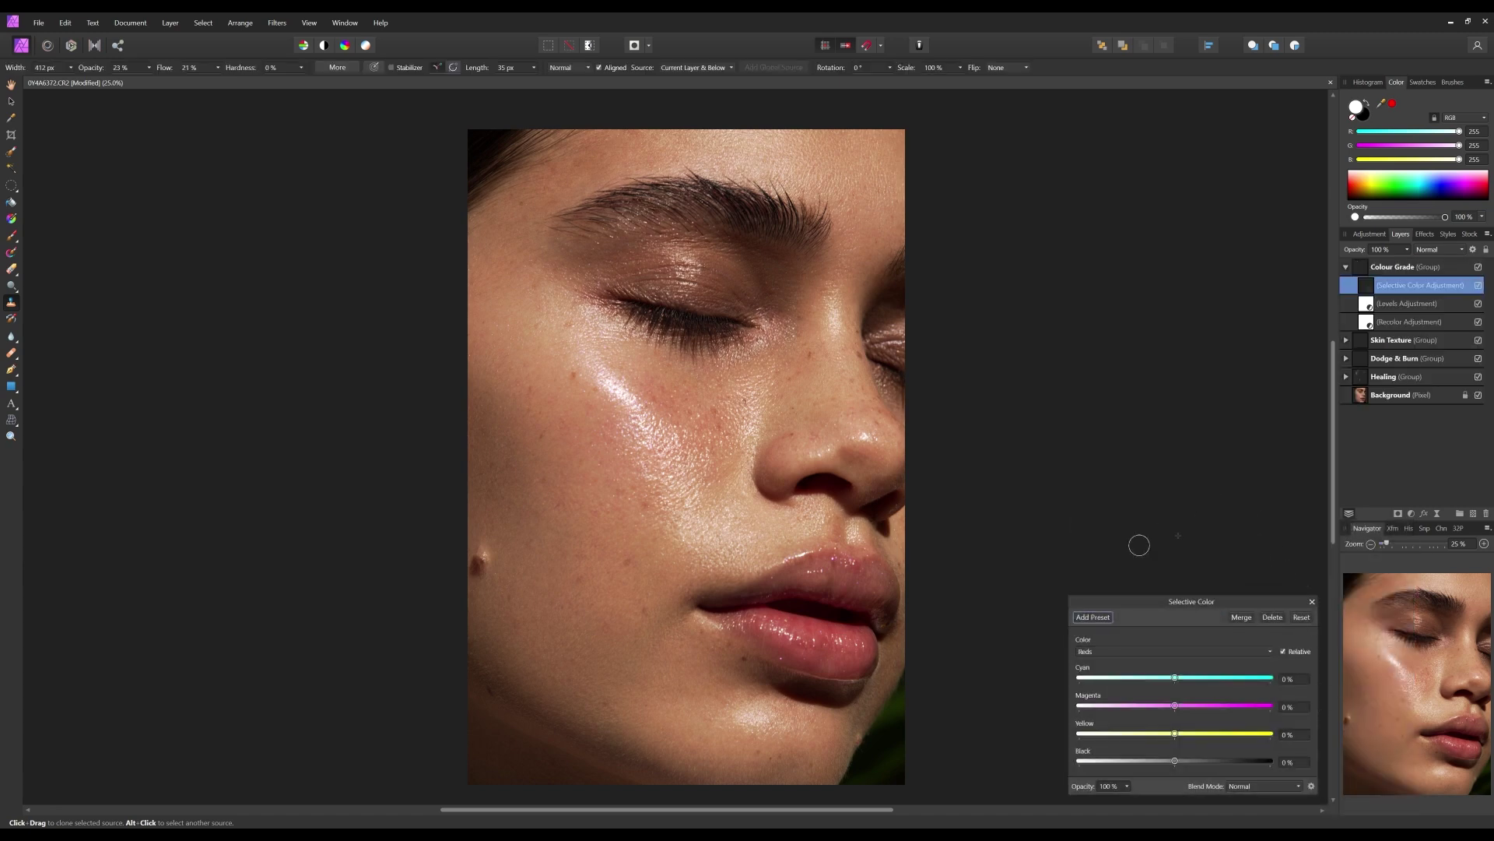
left_click(1109, 652)
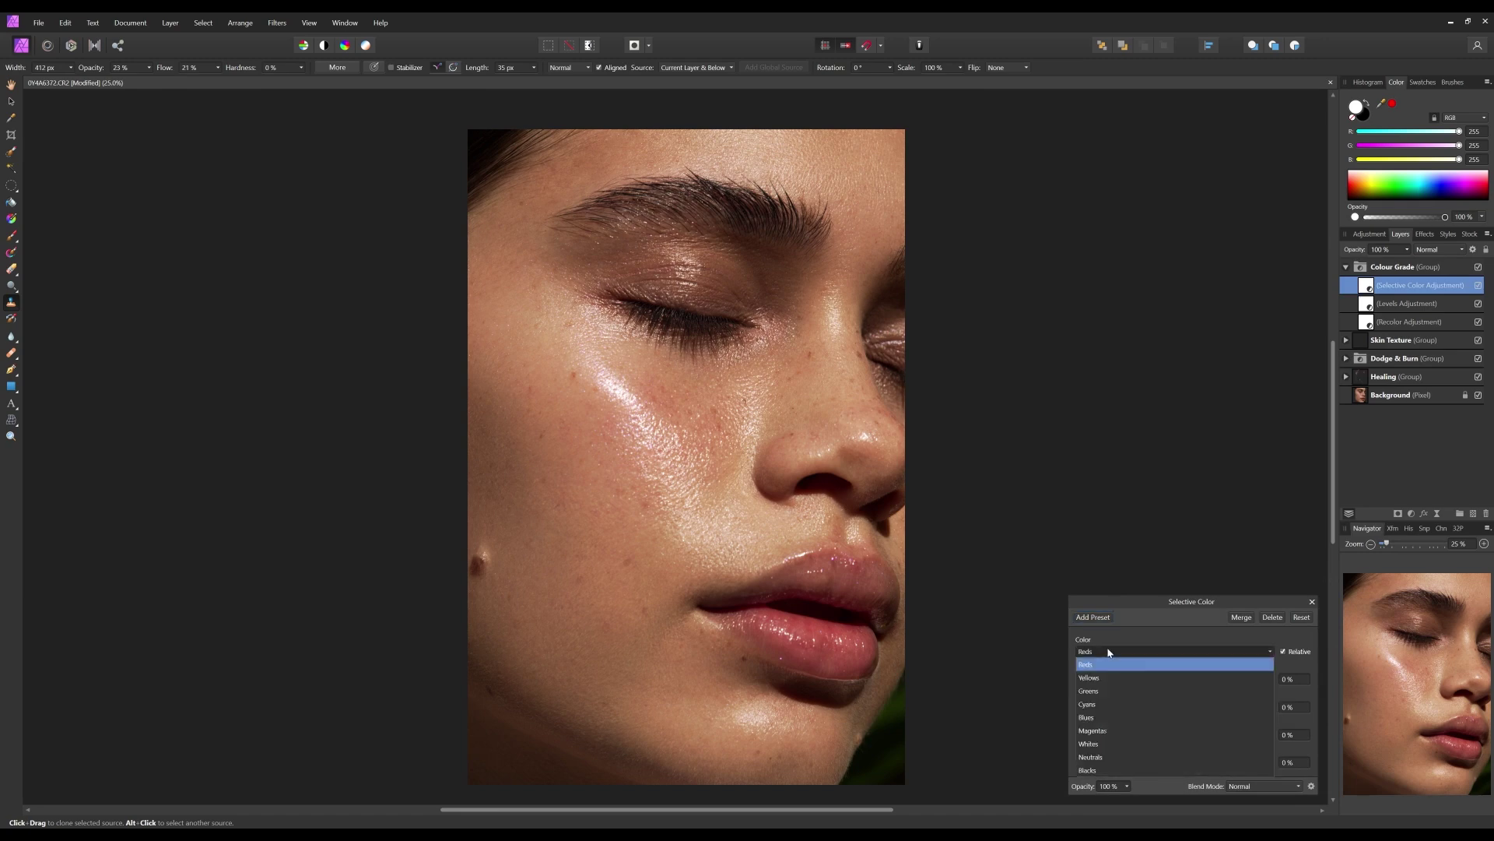
left_click(1101, 757)
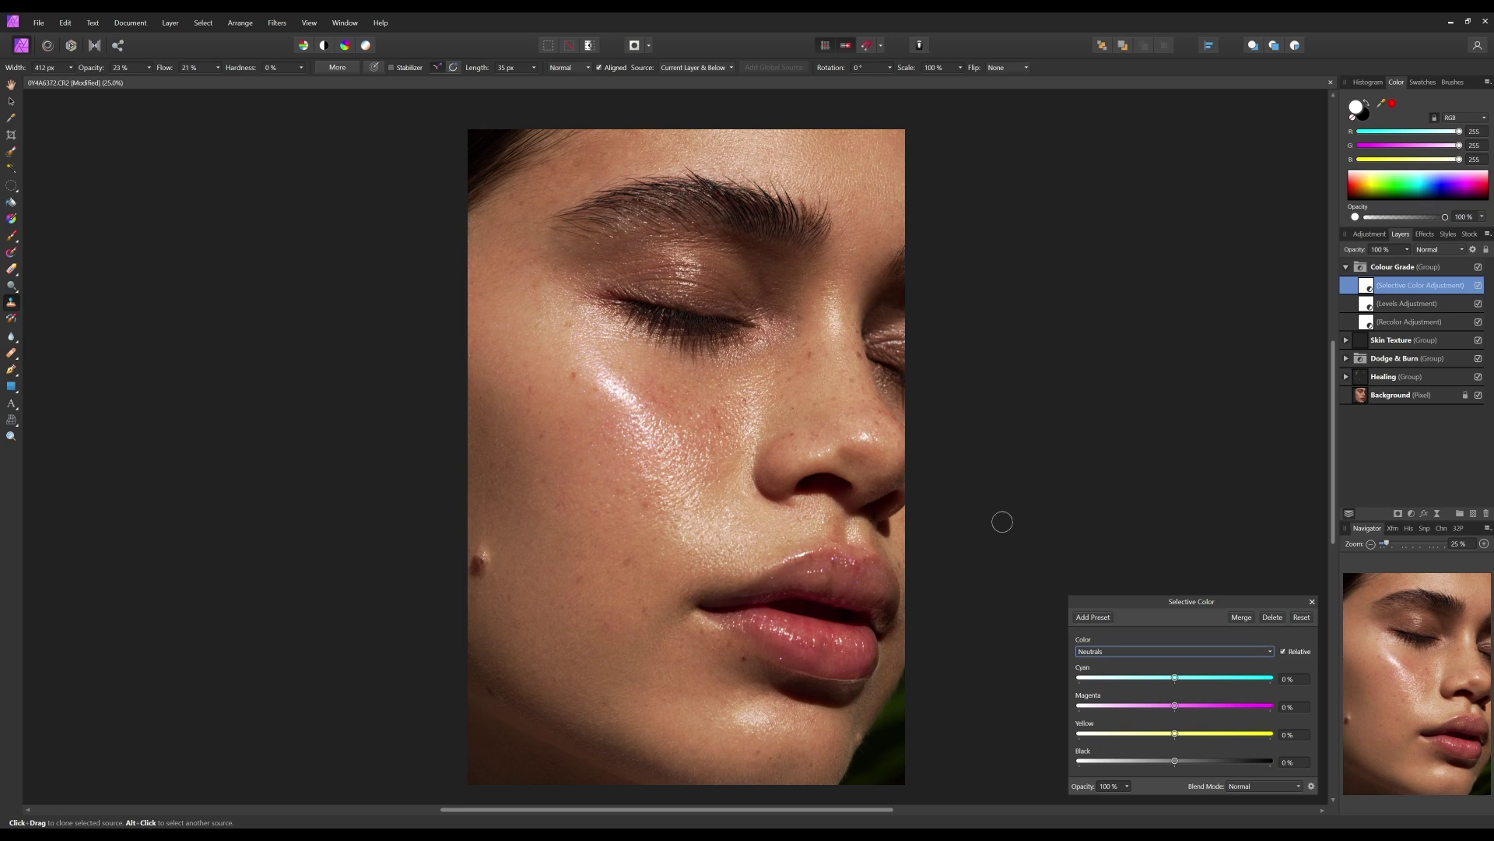
left_click_drag(1175, 734, 1178, 735)
left_click_drag(1176, 678, 1179, 705)
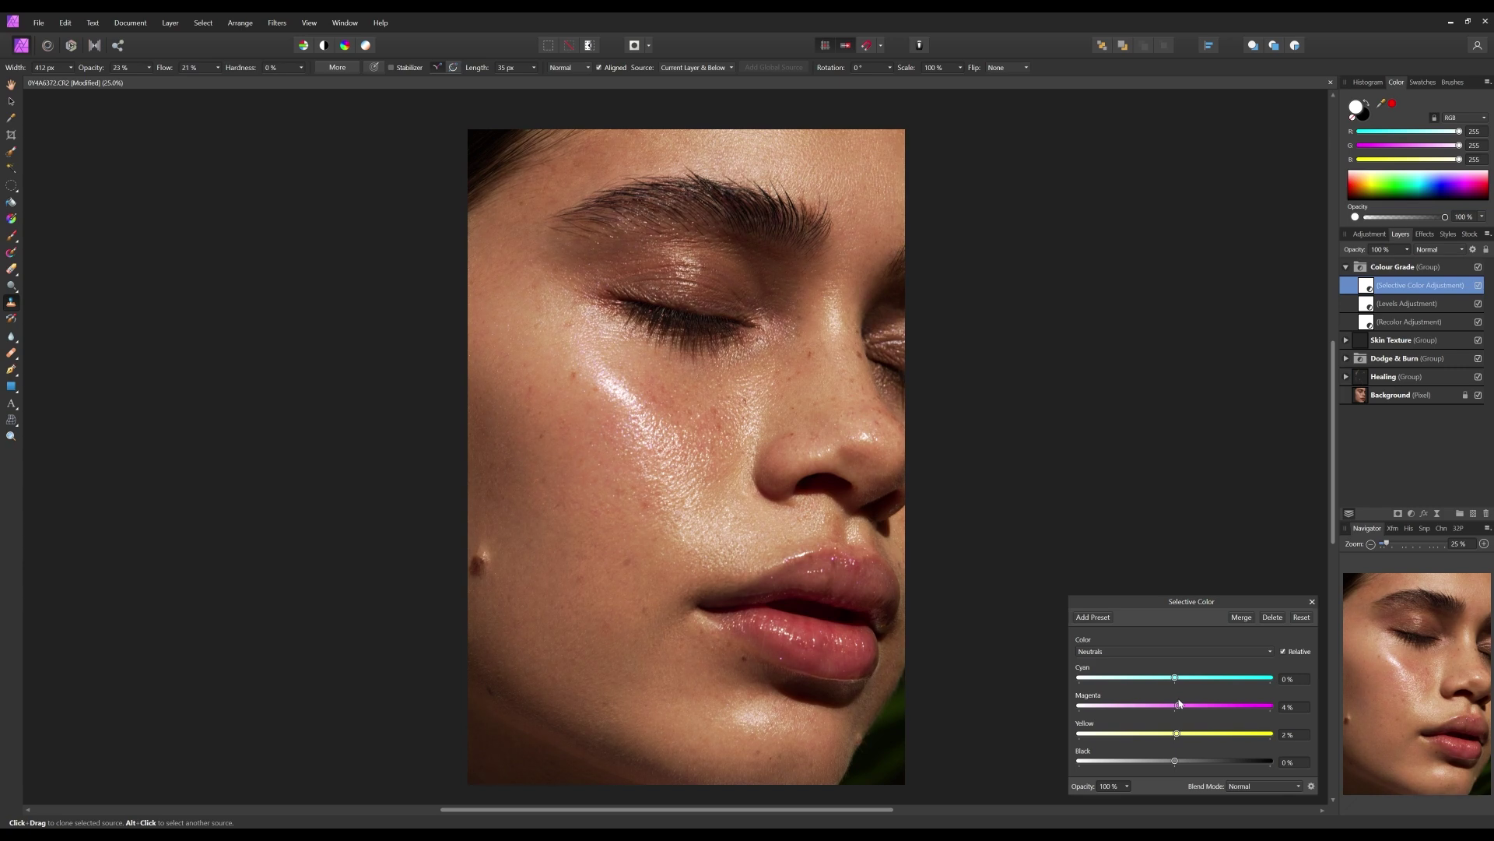
left_click_drag(1178, 705, 1177, 705)
- Set the Blacks in the Selective Color adjustment to 5% cyan and -8% yellow
left_click(1102, 654)
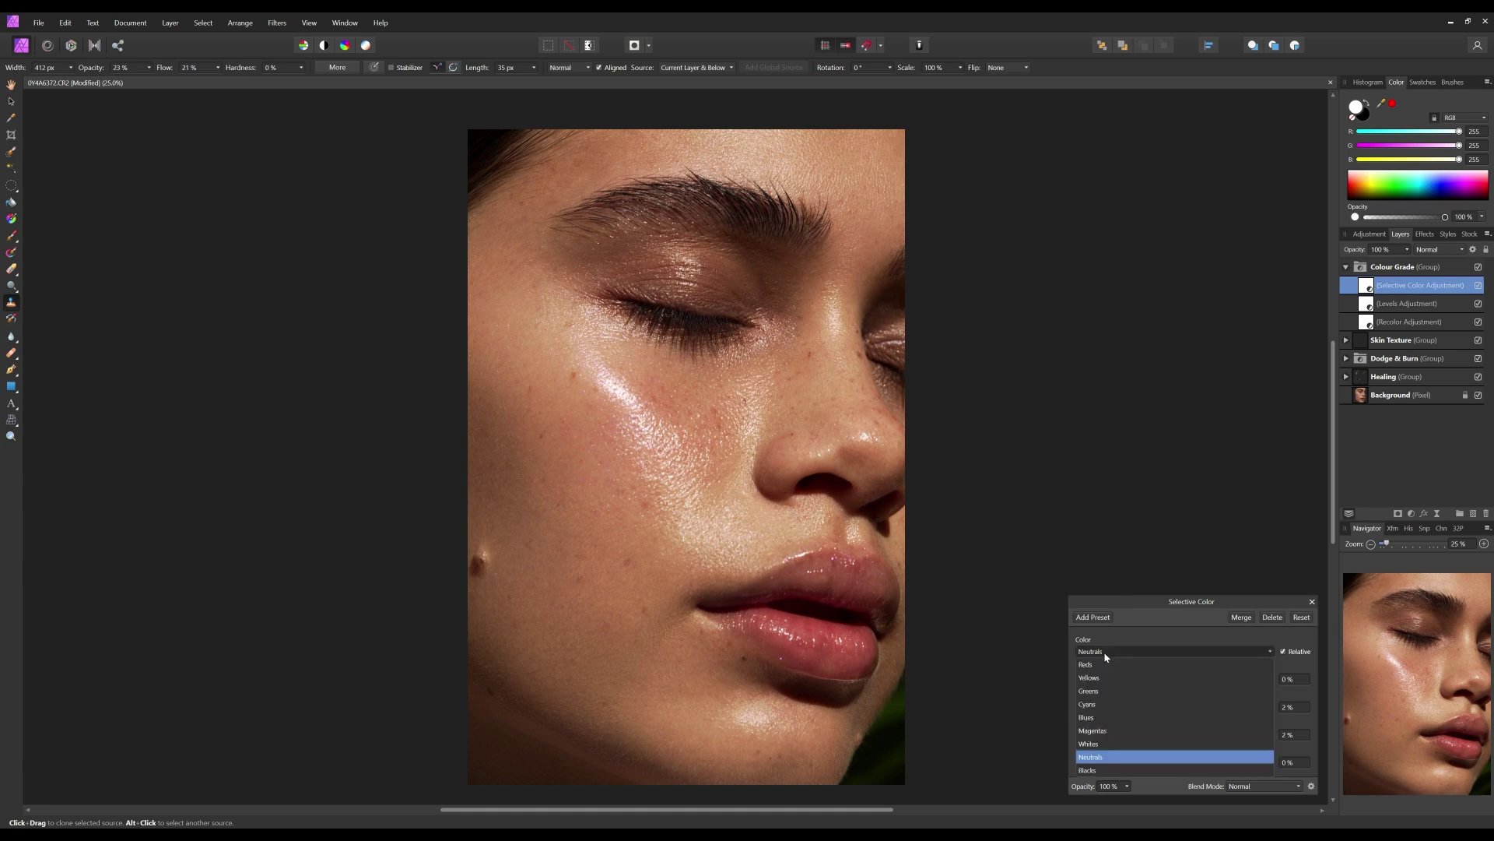
left_click(1091, 771)
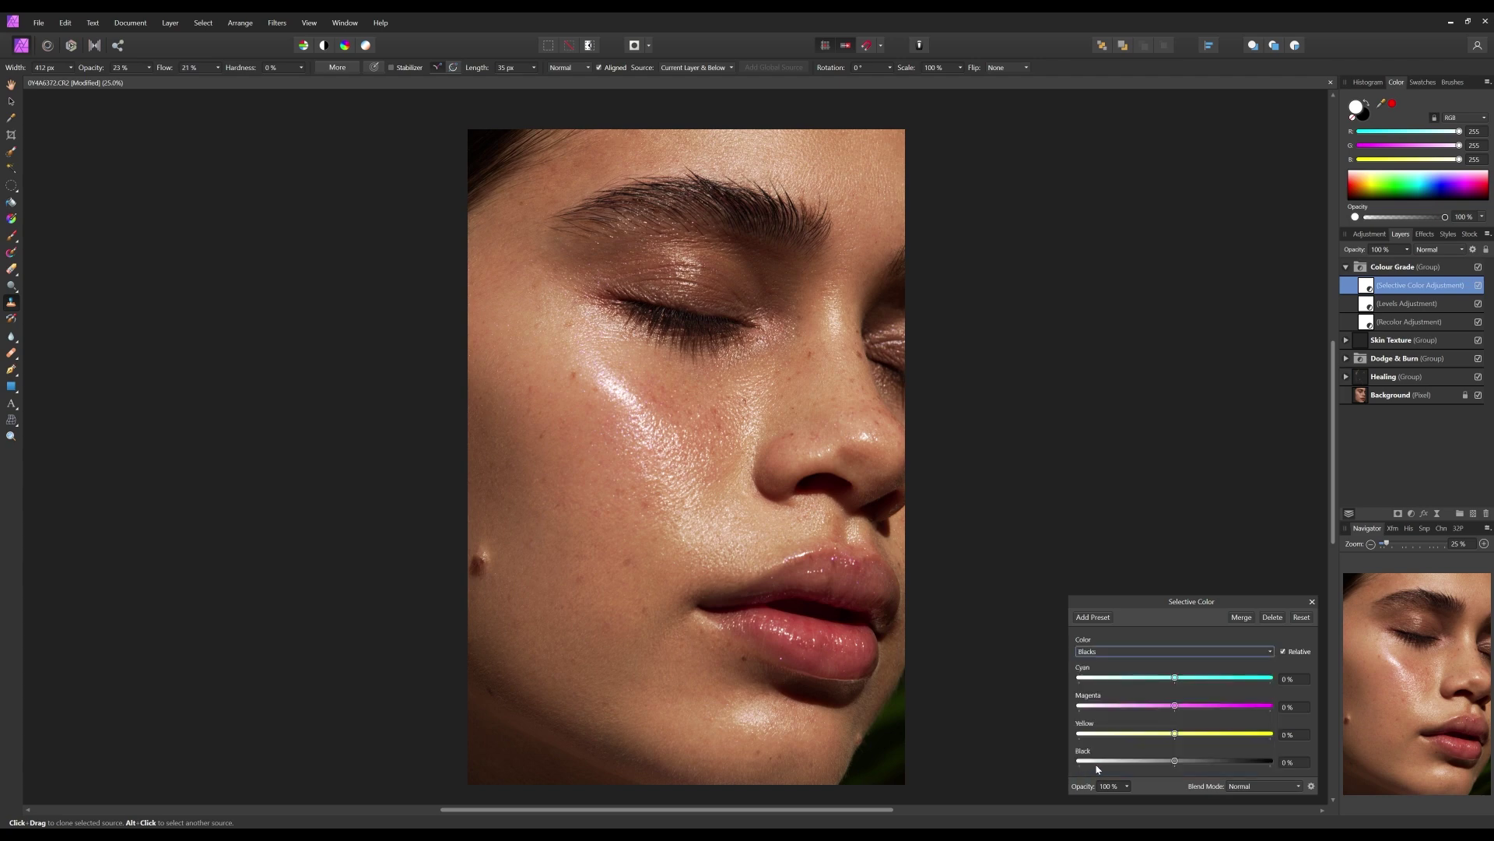
left_click_drag(1176, 677, 1175, 761)
left_click_drag(1175, 678, 1181, 680)
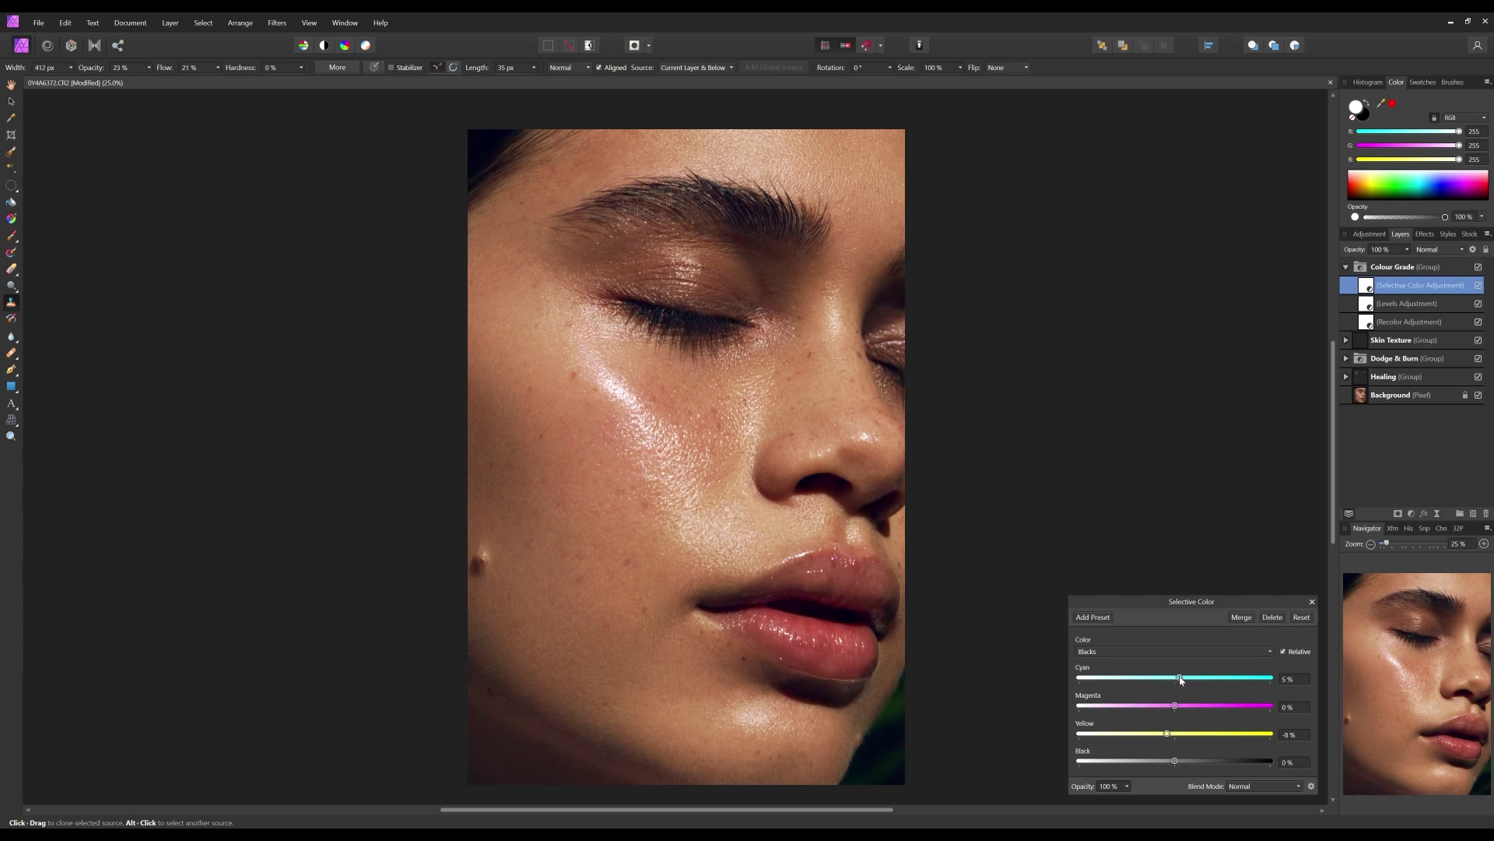
- For the Whites in the Selective Color adjustment, set yellow to -4%, raise cyan slightly and lower magenta slightly
left_click(1130, 654)
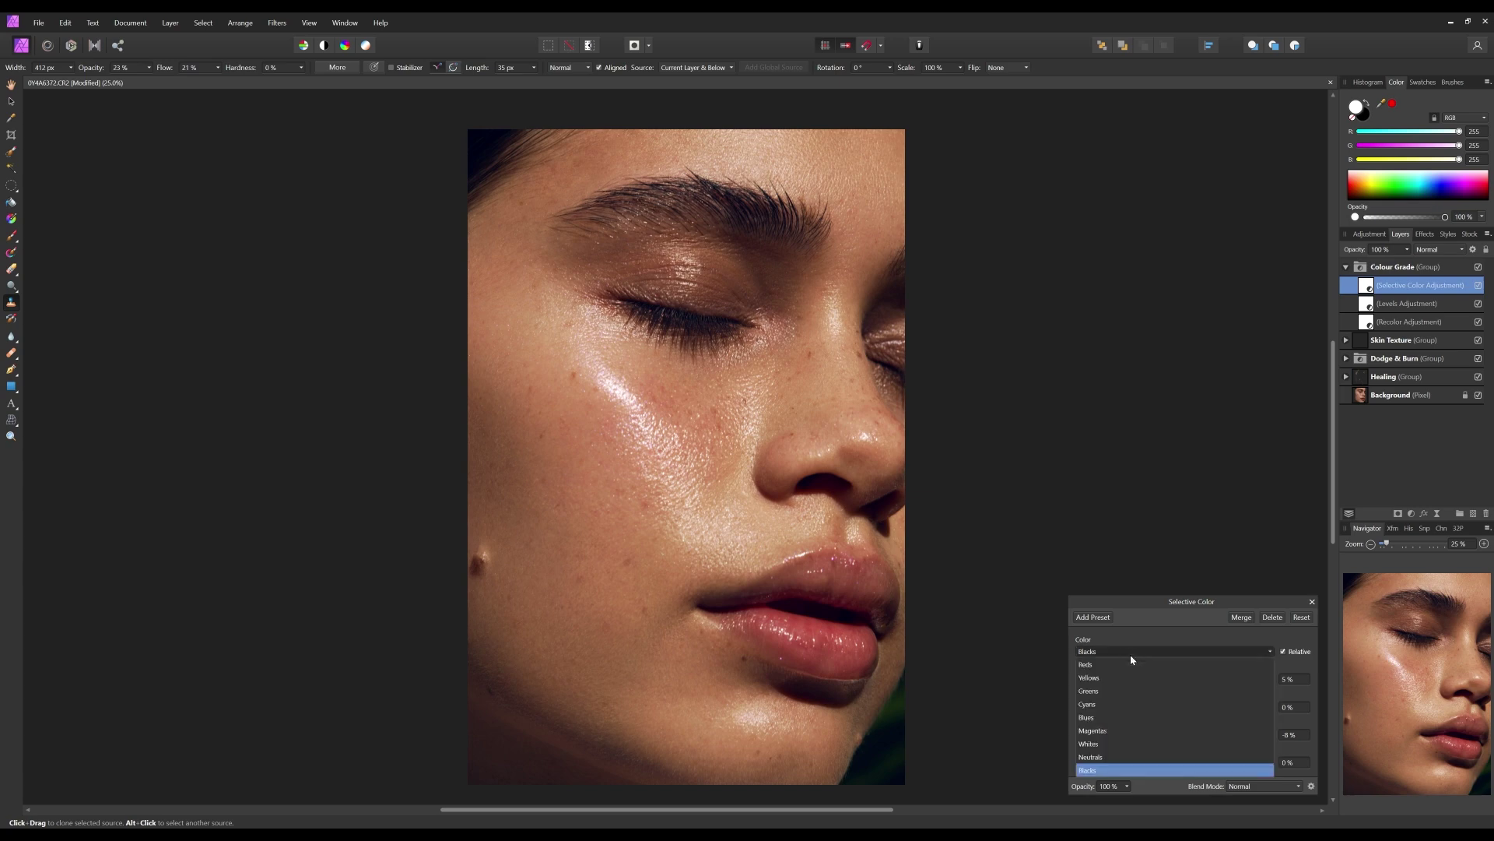
left_click(1110, 743)
mouse_move(1175, 735)
left_mouse_down()
mouse_move(1252, 731)
mouse_move(1158, 733)
mouse_move(1188, 736)
mouse_move(1173, 733)
left_mouse_up()
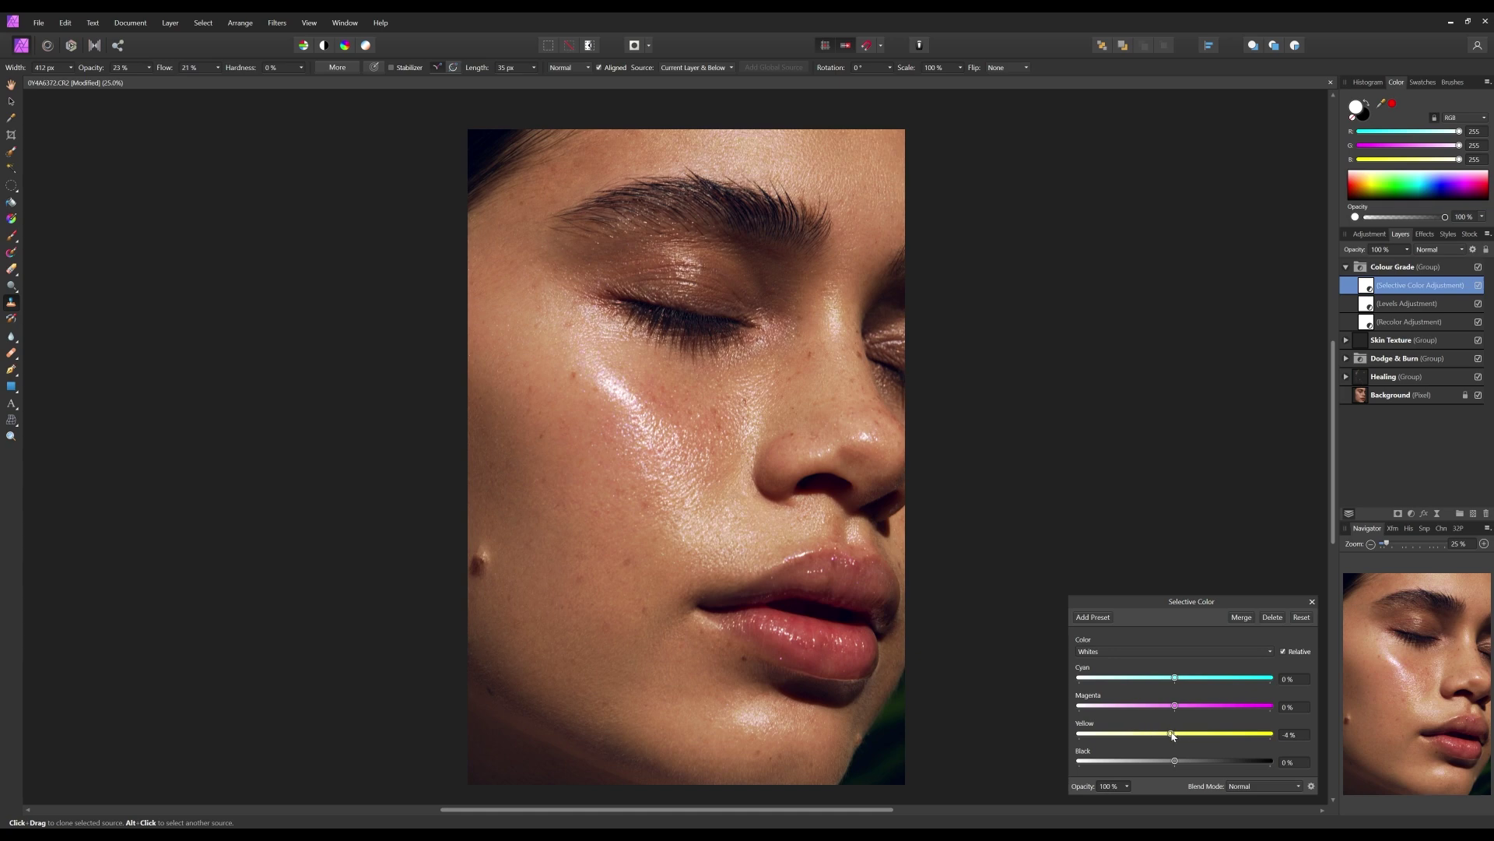
mouse_move(1174, 679)
left_mouse_down()
mouse_move(1218, 678)
mouse_move(1151, 680)
mouse_move(1223, 685)
mouse_move(1133, 683)
mouse_move(1188, 680)
mouse_move(1137, 706)
mouse_move(1169, 707)
left_mouse_up()
- Add a Vibrance adjustment with vibrance at -6%, and set the existing Levels adjustment's gamma to 0.978
left_click(1412, 514)
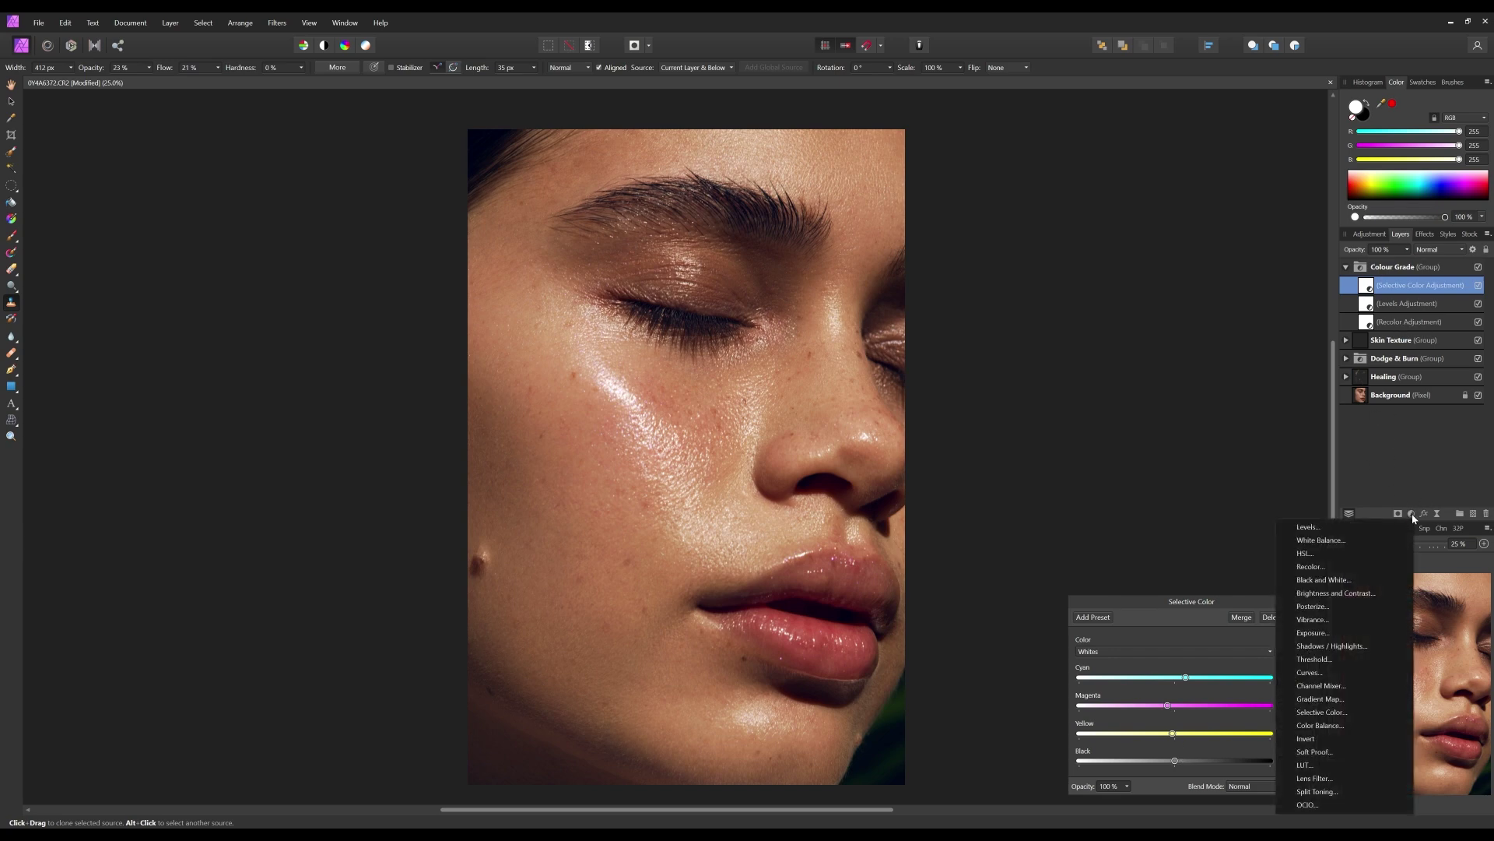
left_click(1327, 619)
left_click_drag(1174, 737, 1171, 741)
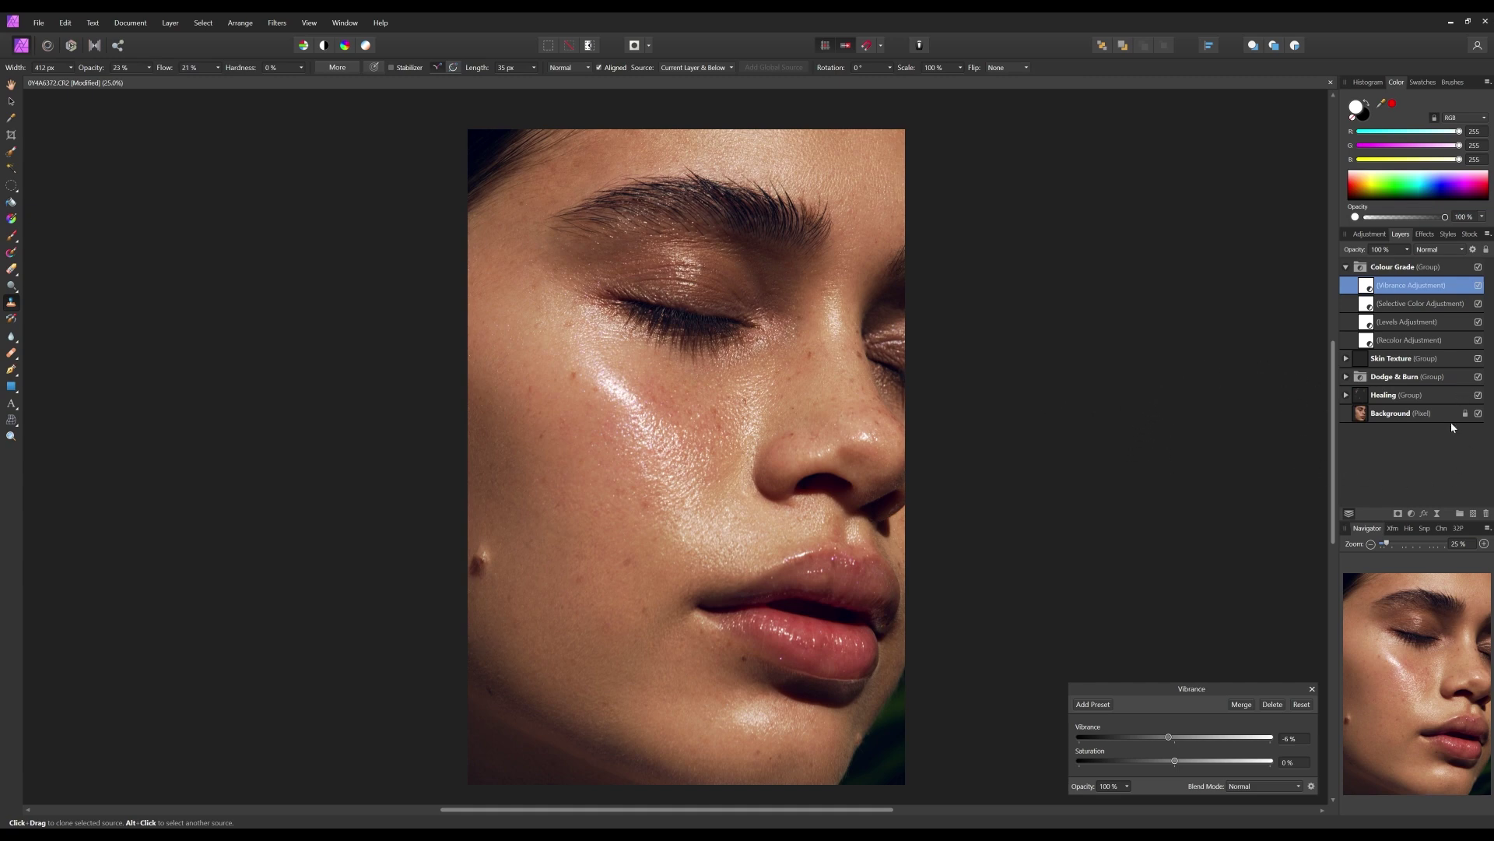
double_click(1403, 320)
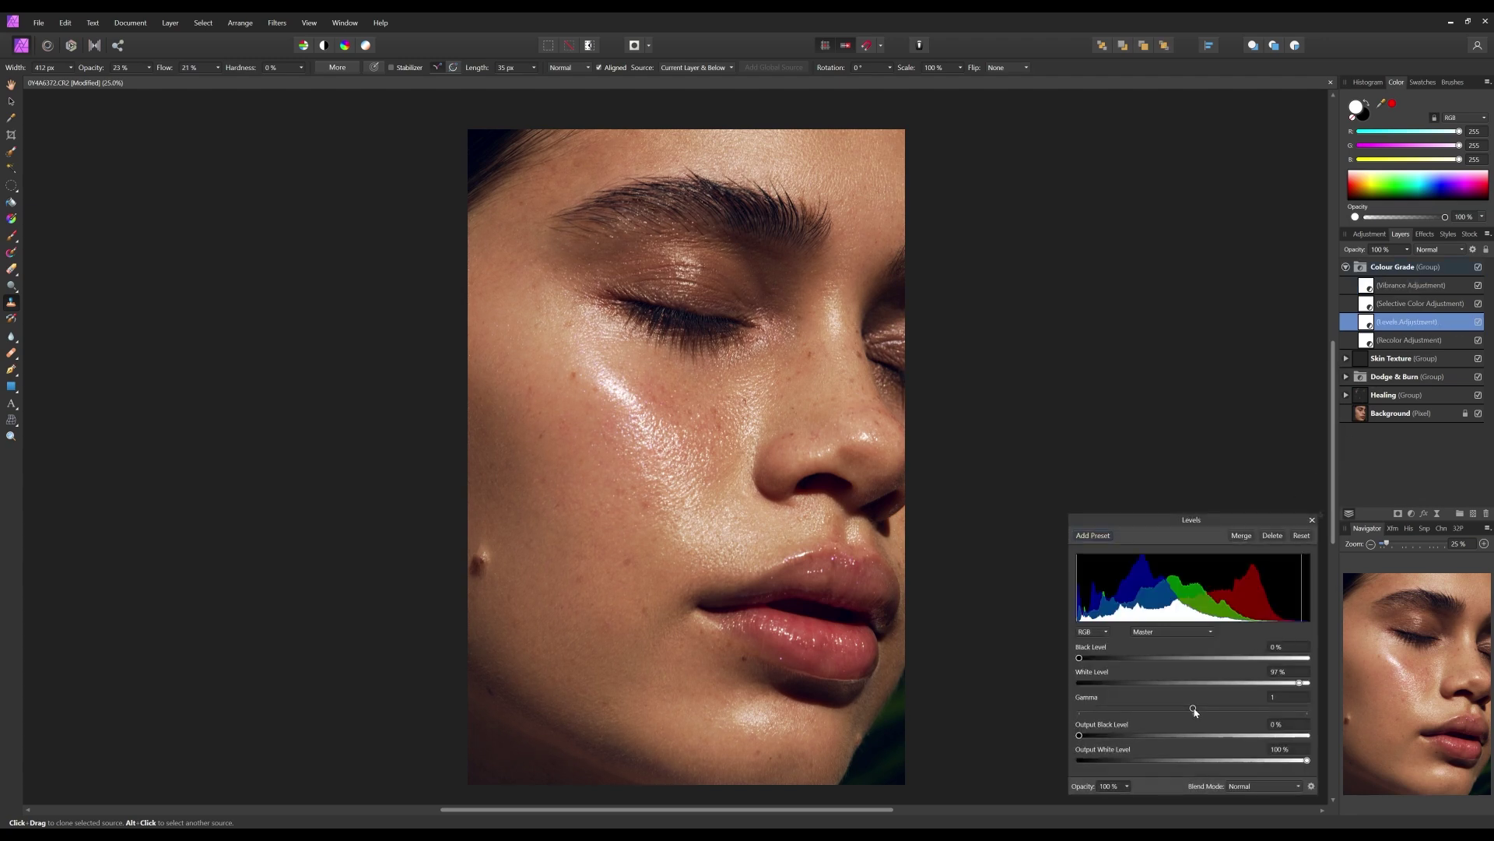
left_click_drag(1195, 711, 1191, 710)
- Save a document snapshot of the finished grade under the suggested date-and-time name
left_click(1432, 527)
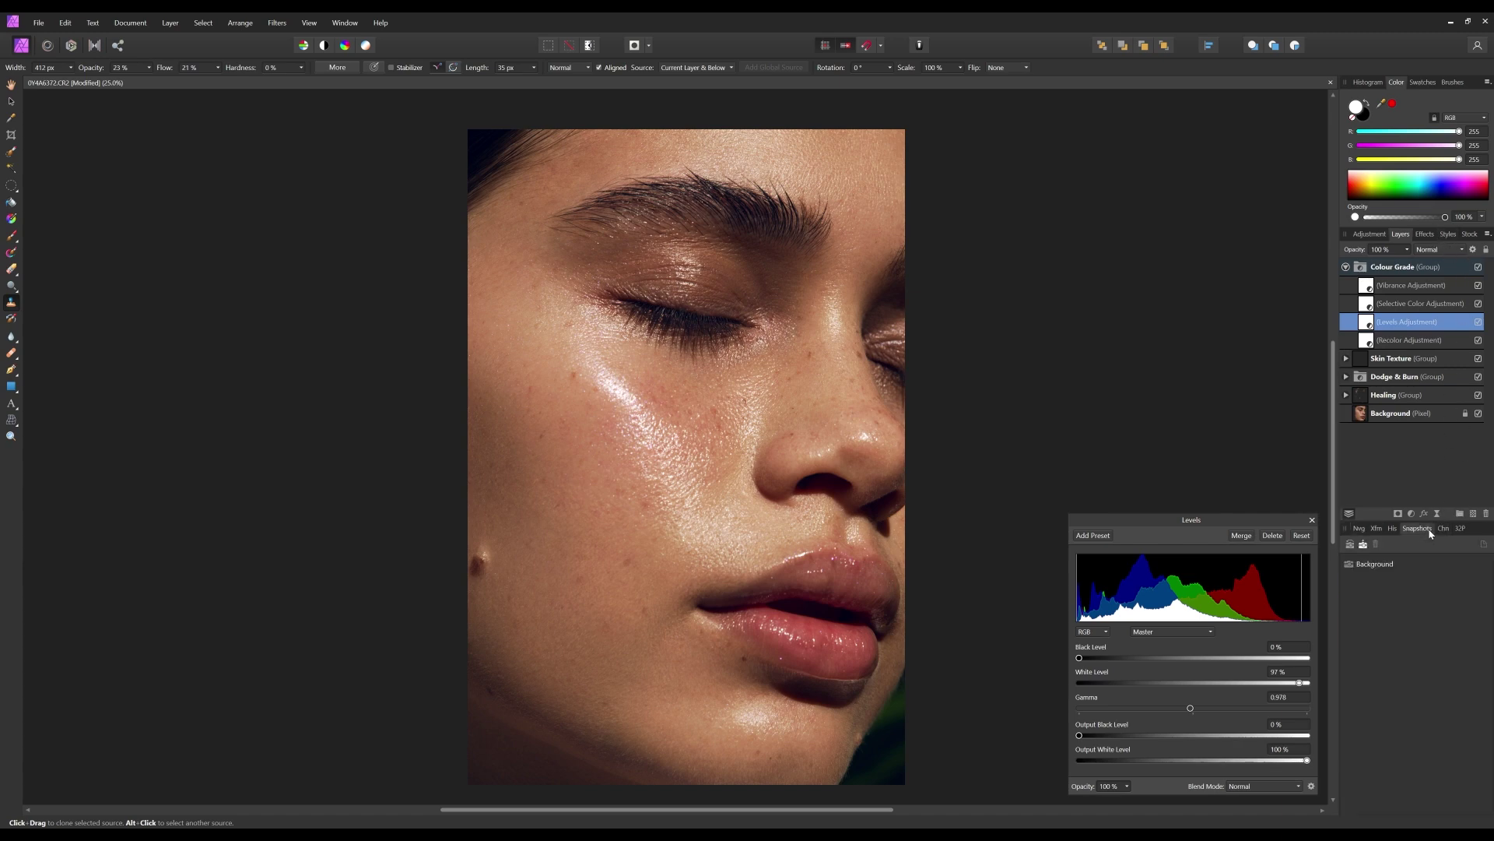
left_click(1363, 545)
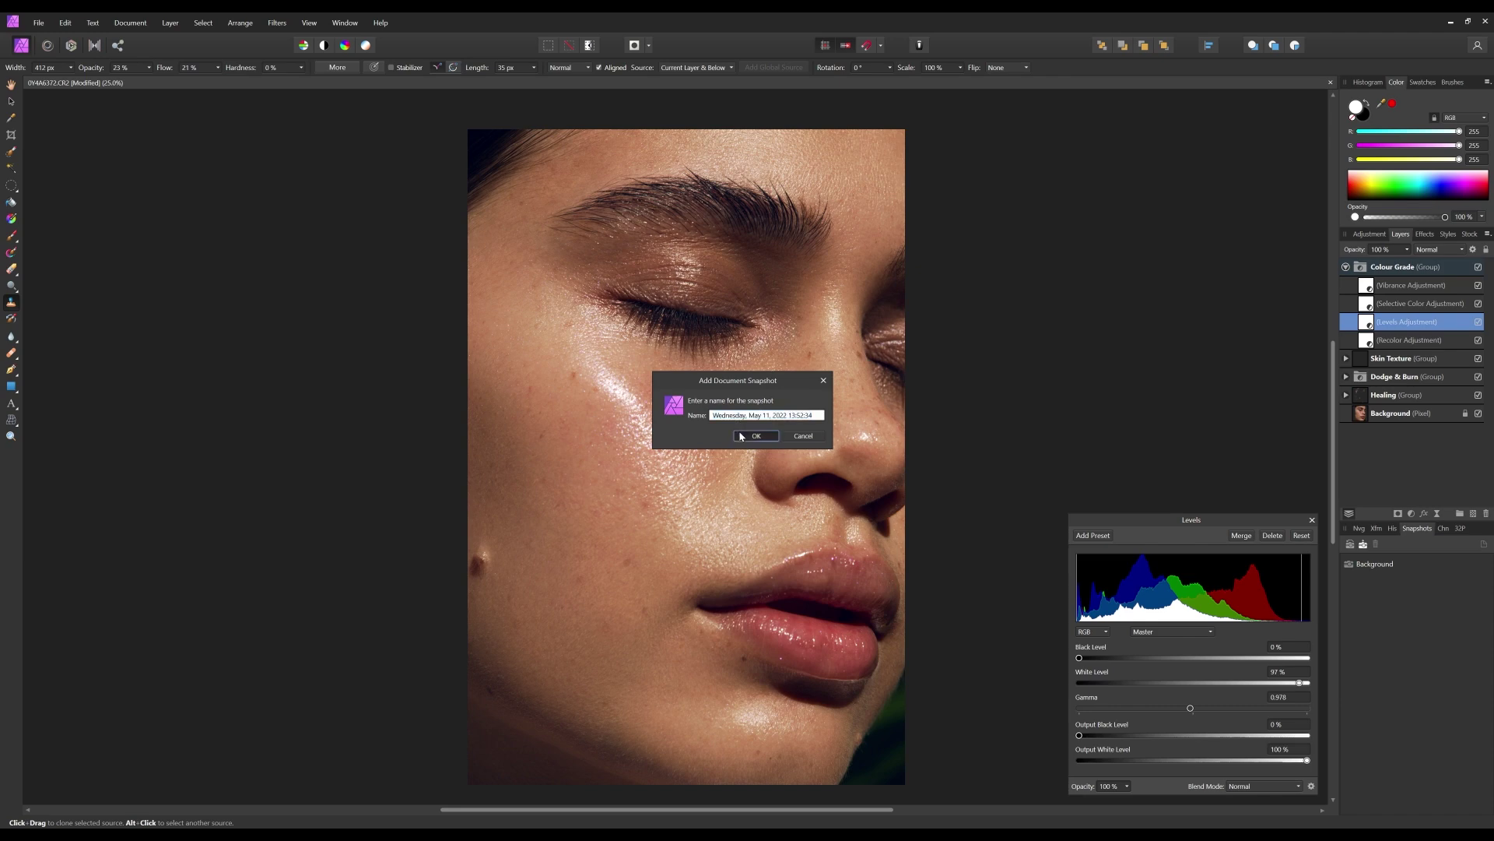
left_click(756, 436)
- Restore the Background snapshot and the newly saved snapshot alternately to compare the original portrait with the finished retouch
left_click(1381, 565)
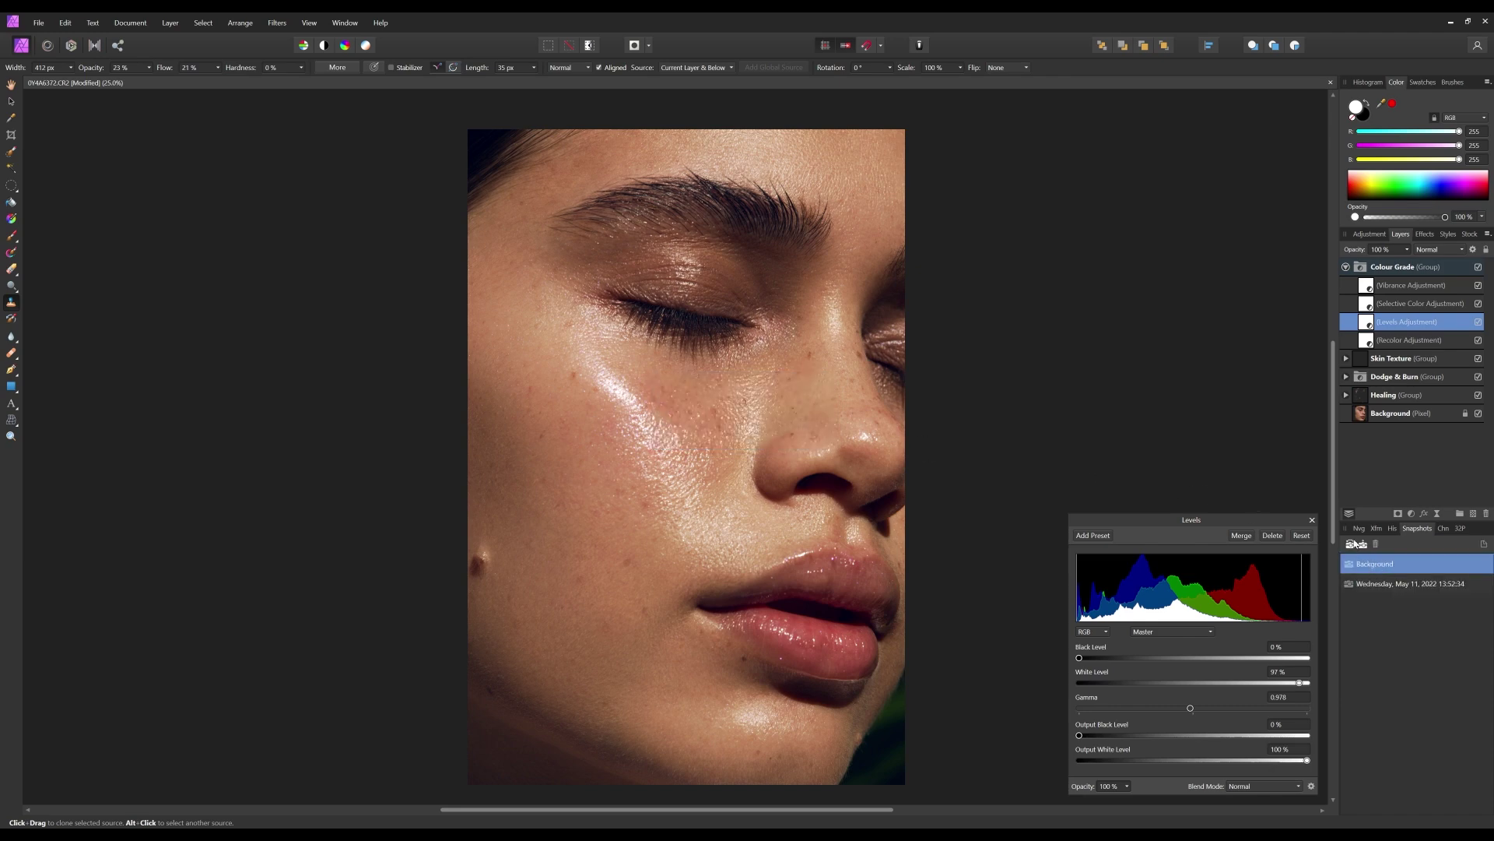
left_click(1351, 545)
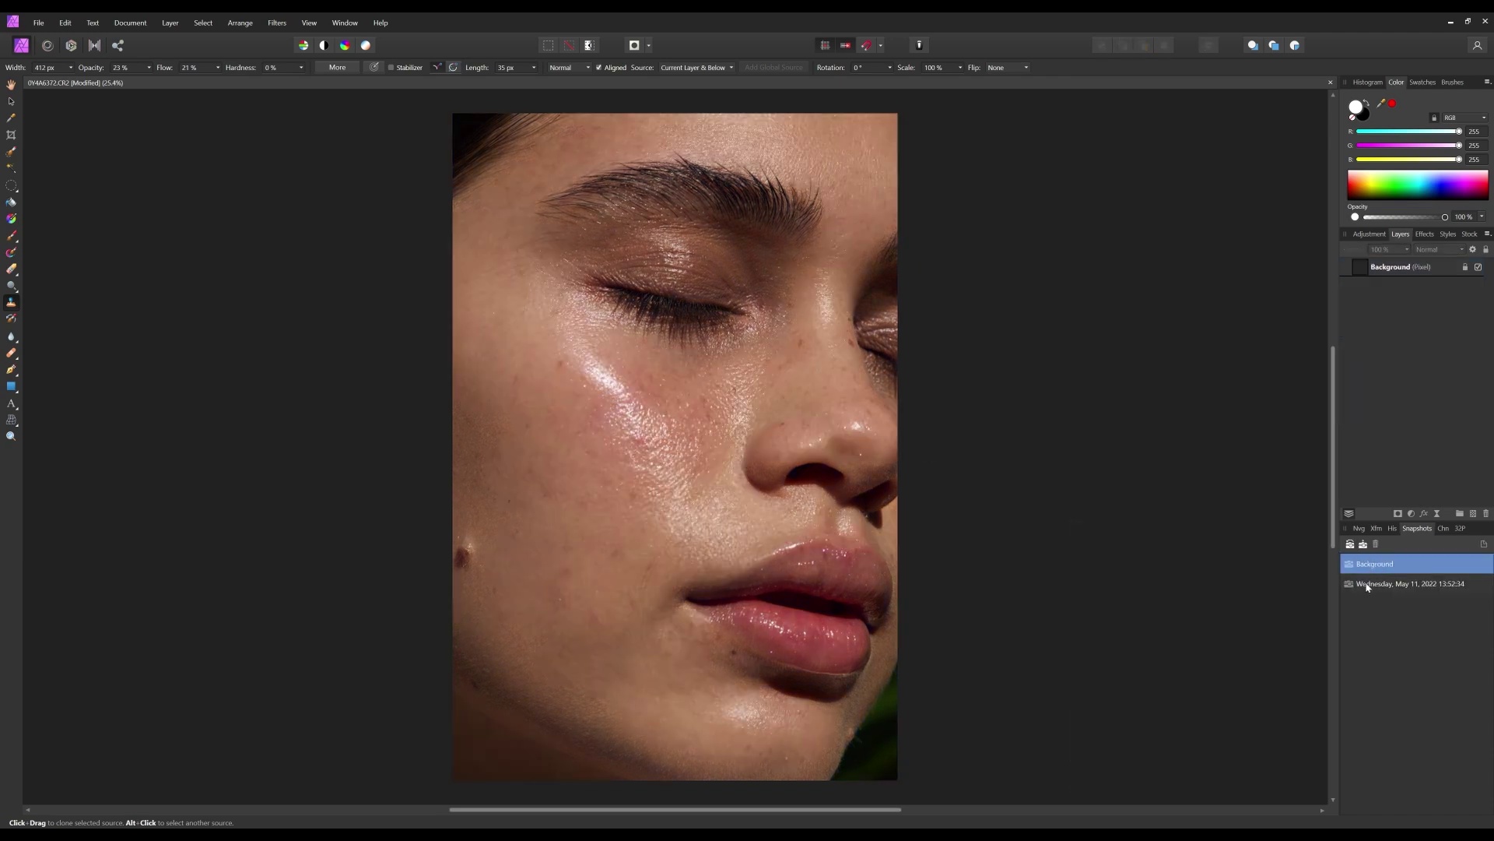
left_click(1379, 583)
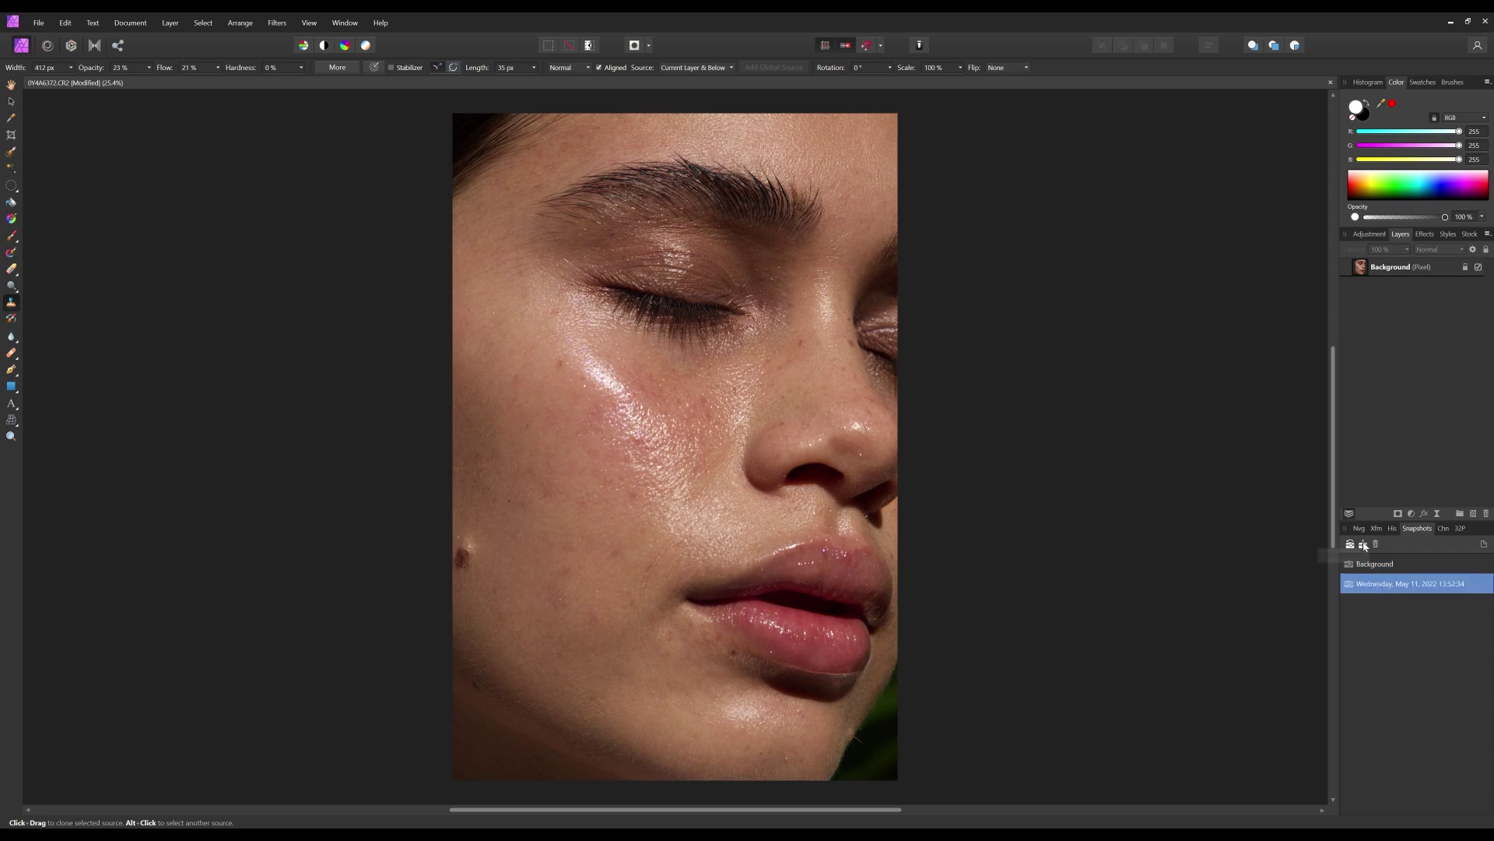
left_click(1362, 544)
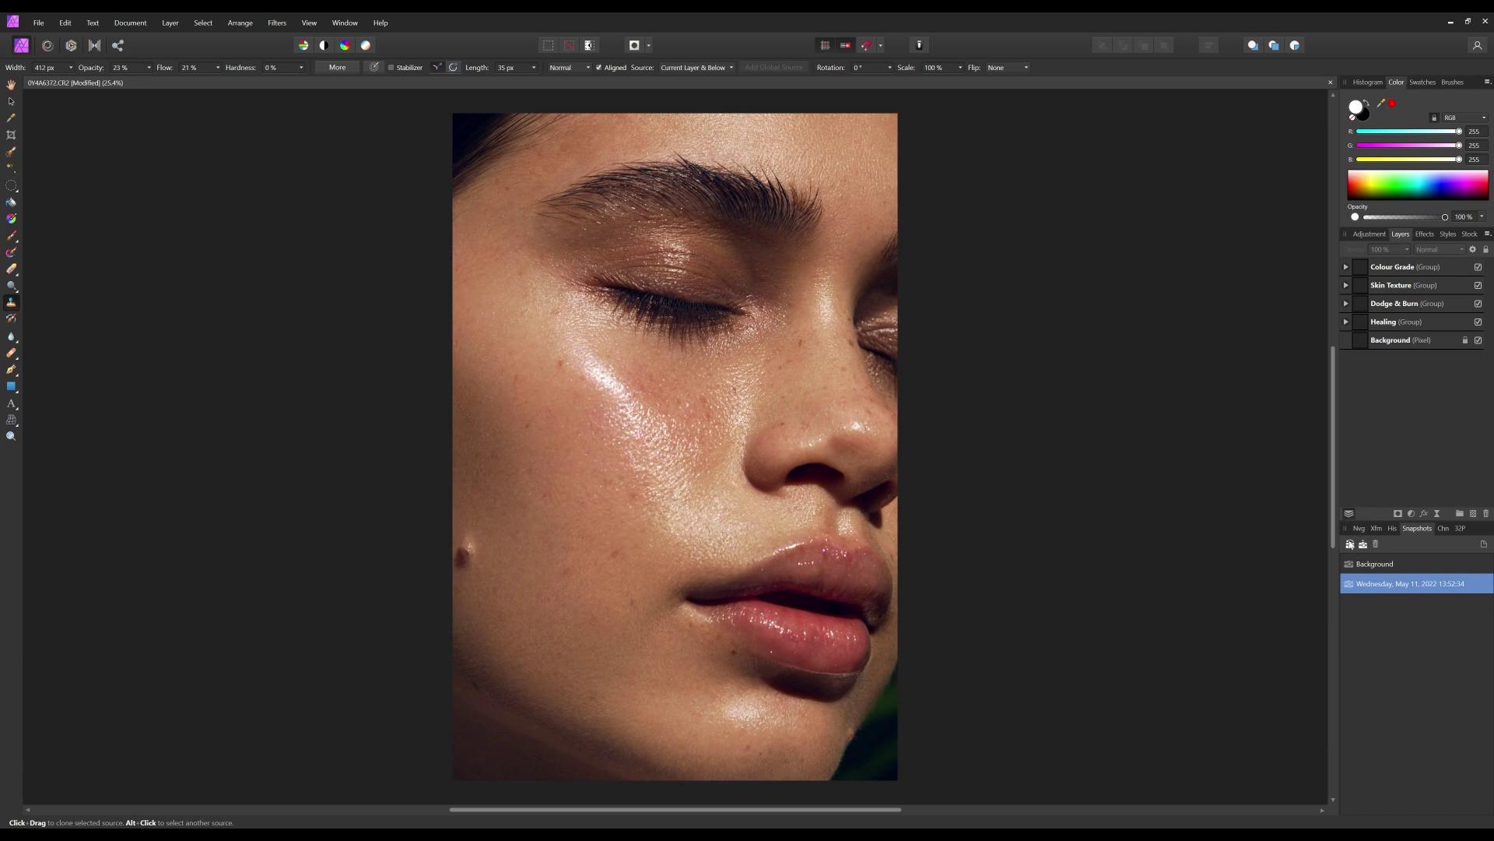
left_click(1374, 563)
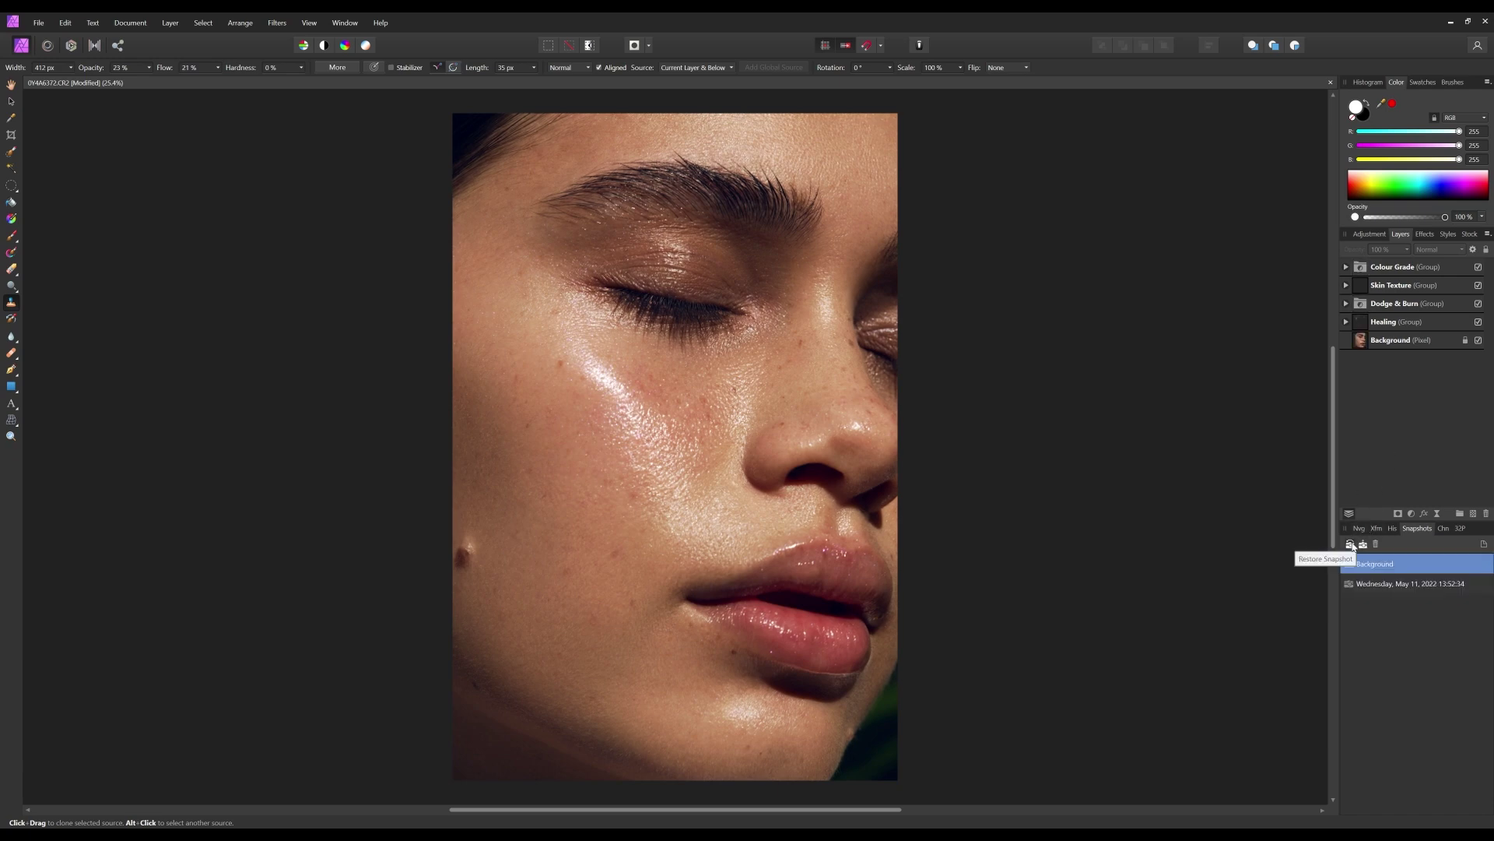
left_click(1352, 544)
left_click(1356, 582)
left_click(1351, 545)
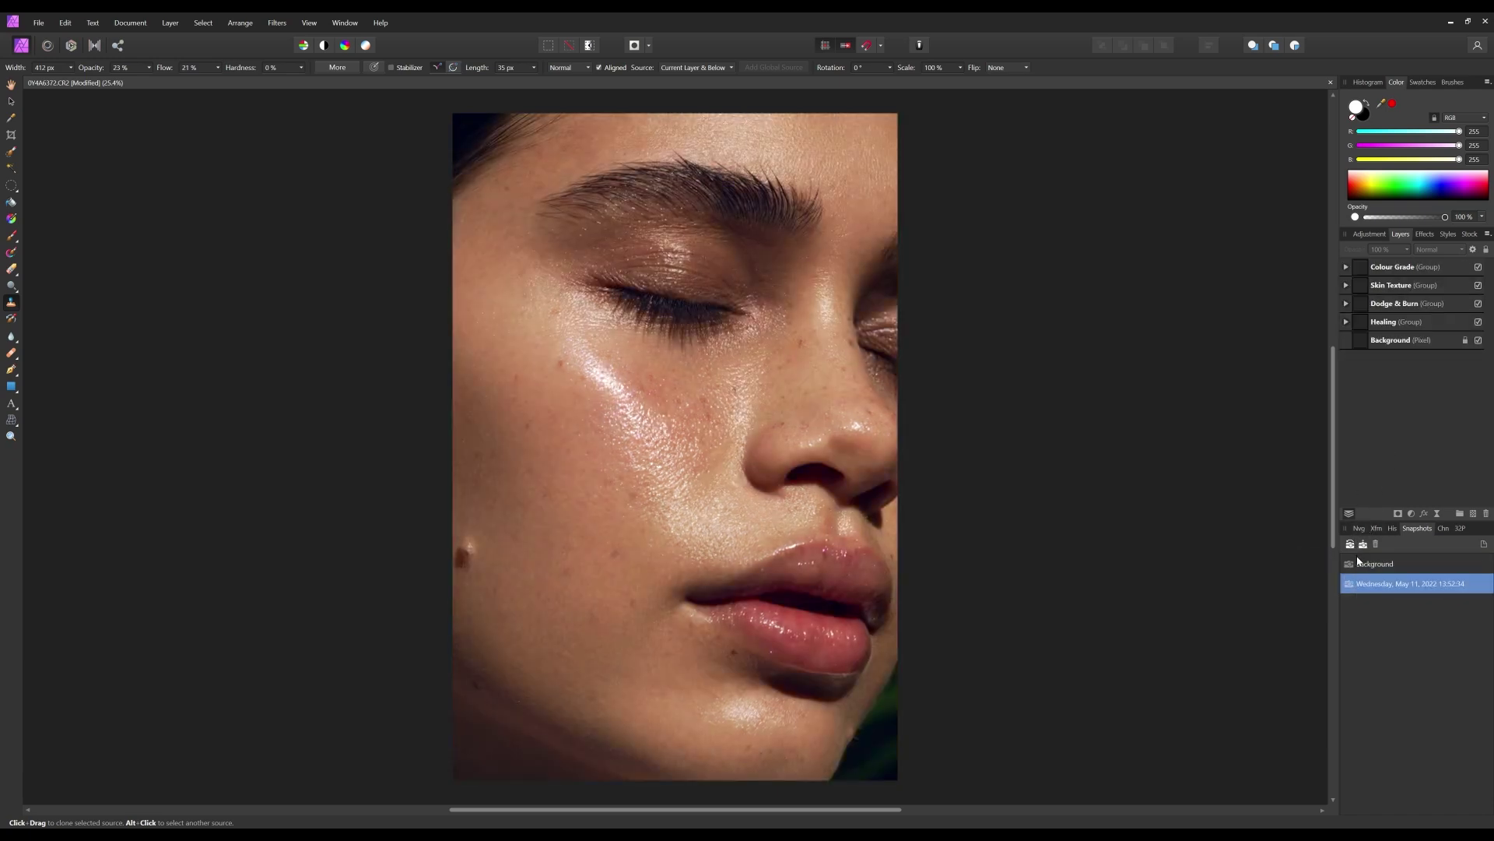